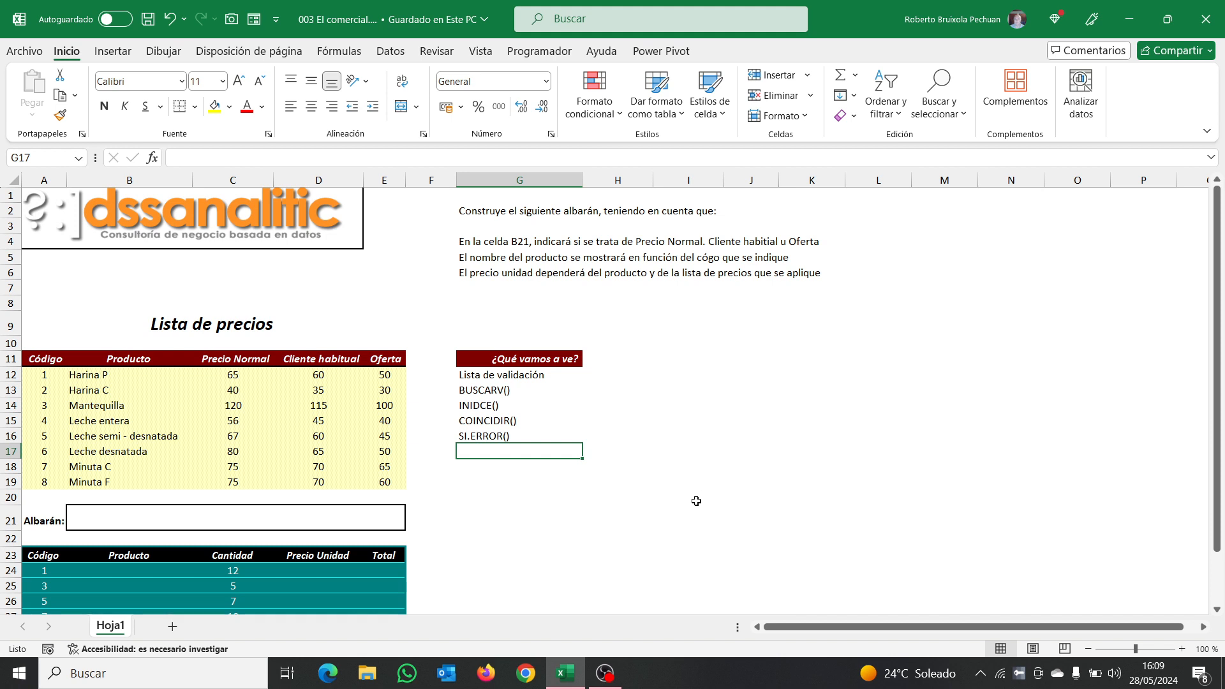
Add a list data validation to the Albarán cell B21 with the price headers =$C$11:$E$11 as its source.
scroll(688, 504, "down", 1)
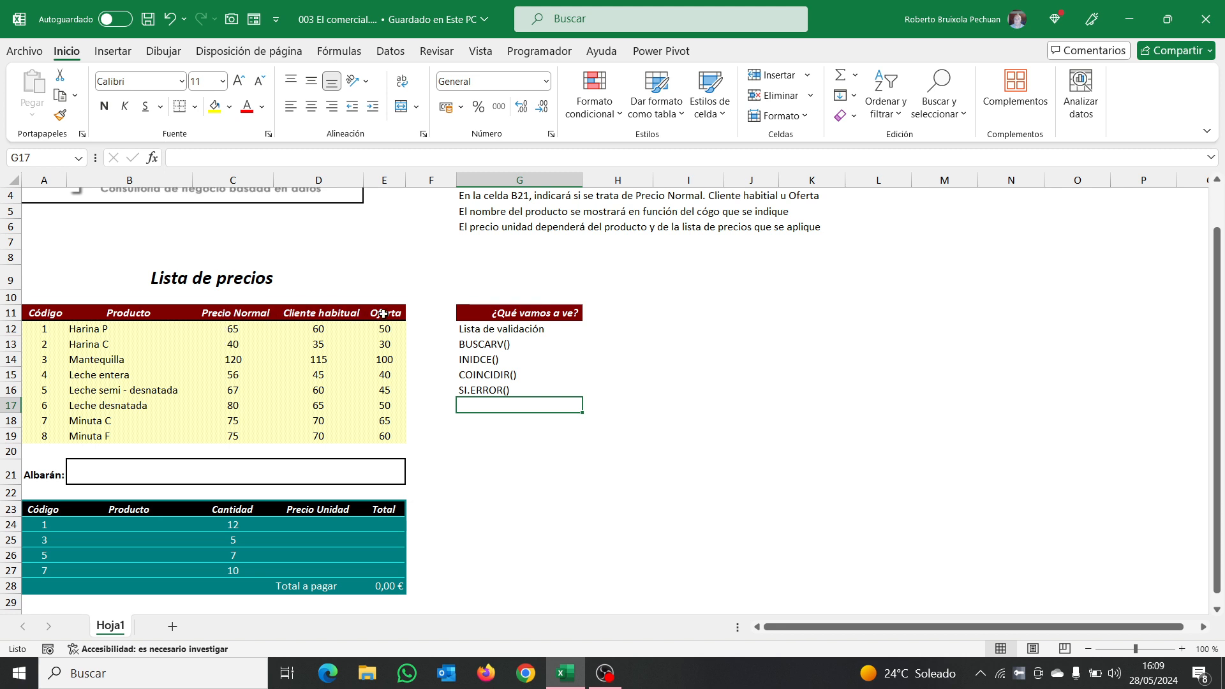
left_click(119, 469)
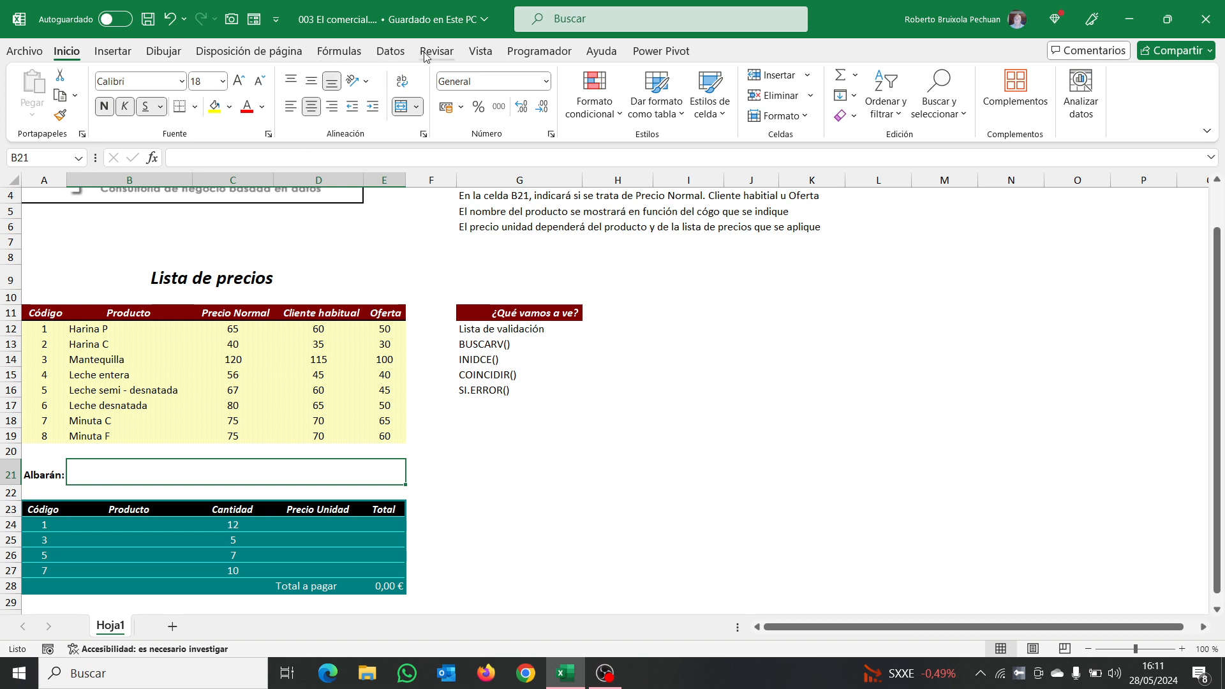
left_click(390, 52)
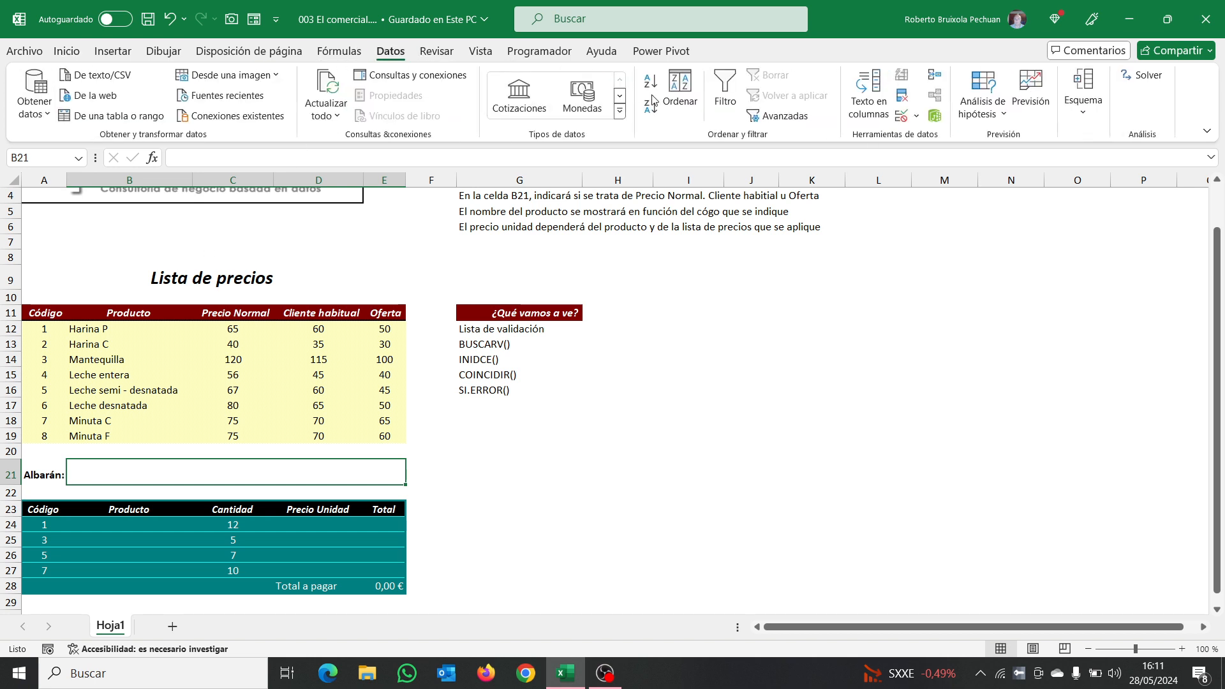
left_click(918, 120)
left_click(933, 139)
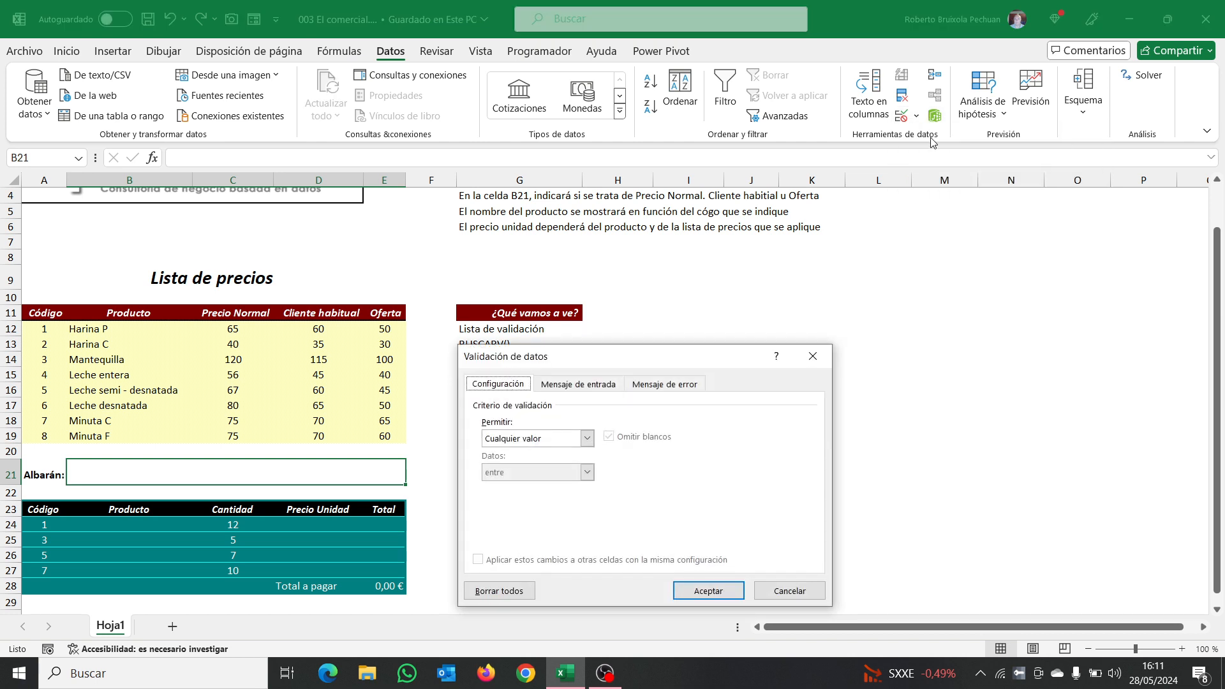
left_click(587, 438)
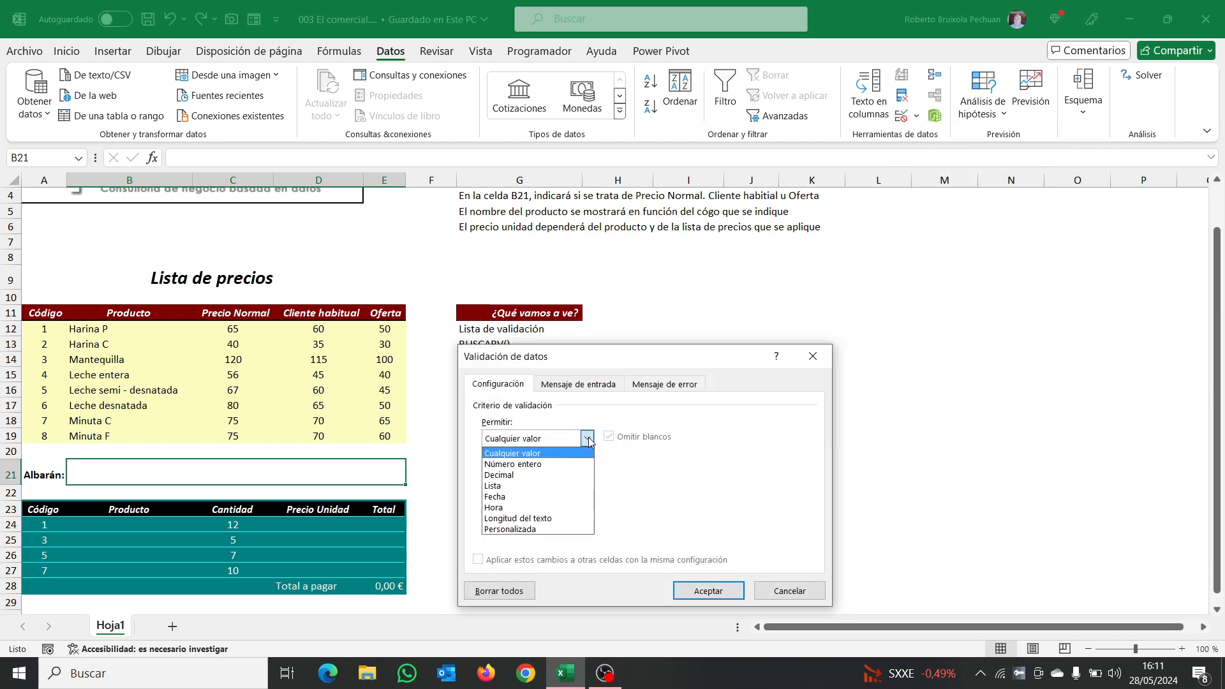
left_click(532, 490)
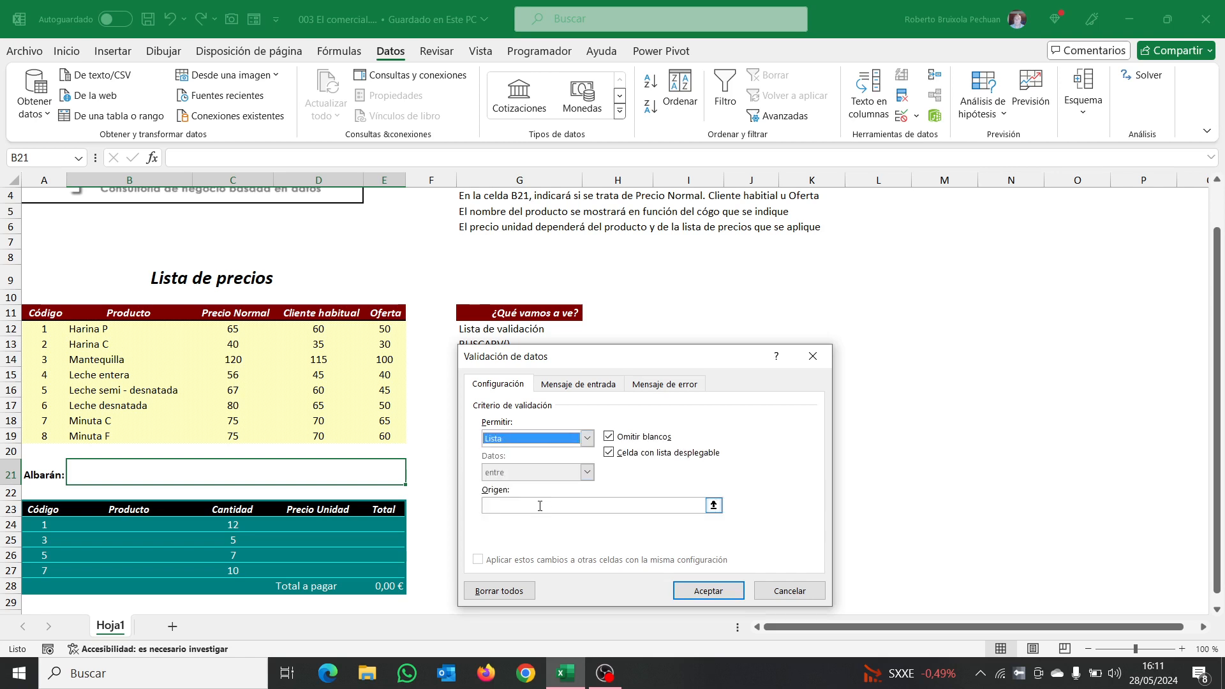
left_click(540, 506)
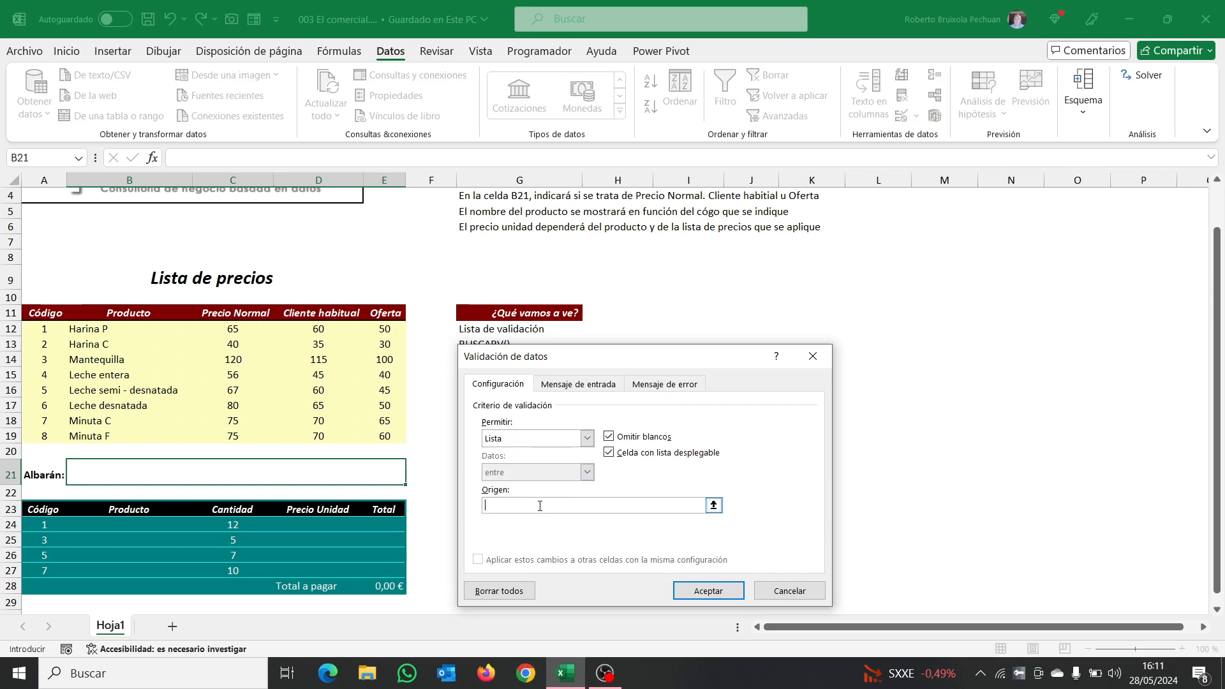
left_click_drag(232, 314, 382, 313)
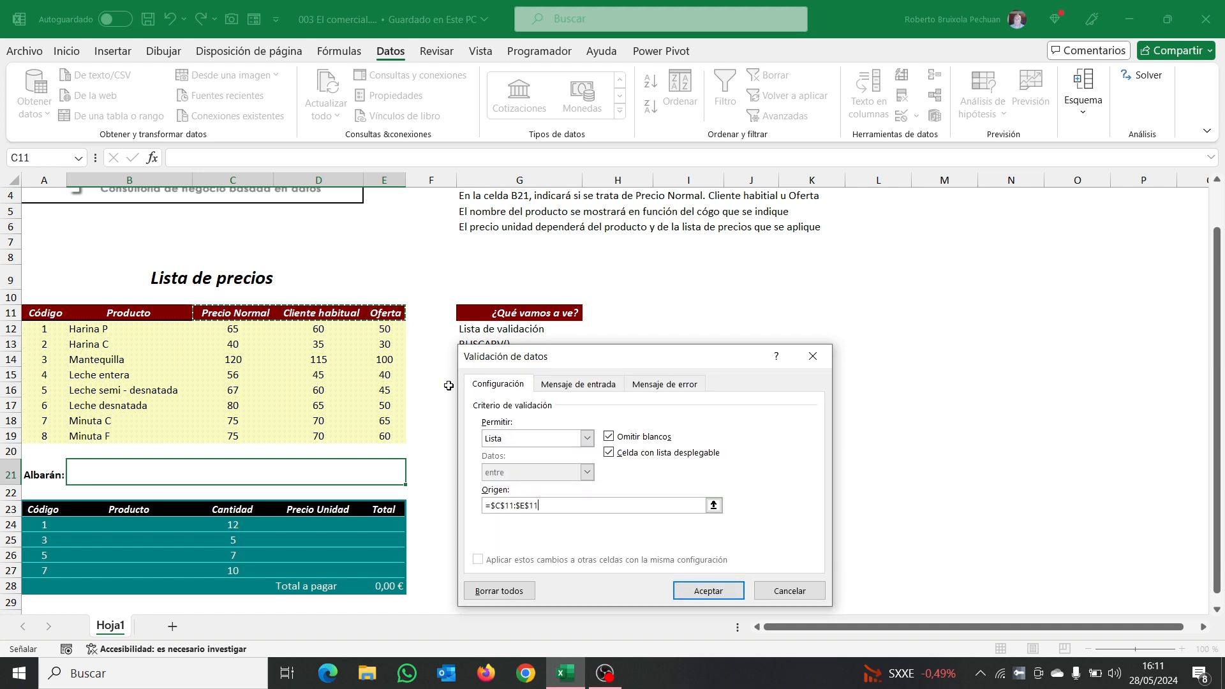
left_click(701, 590)
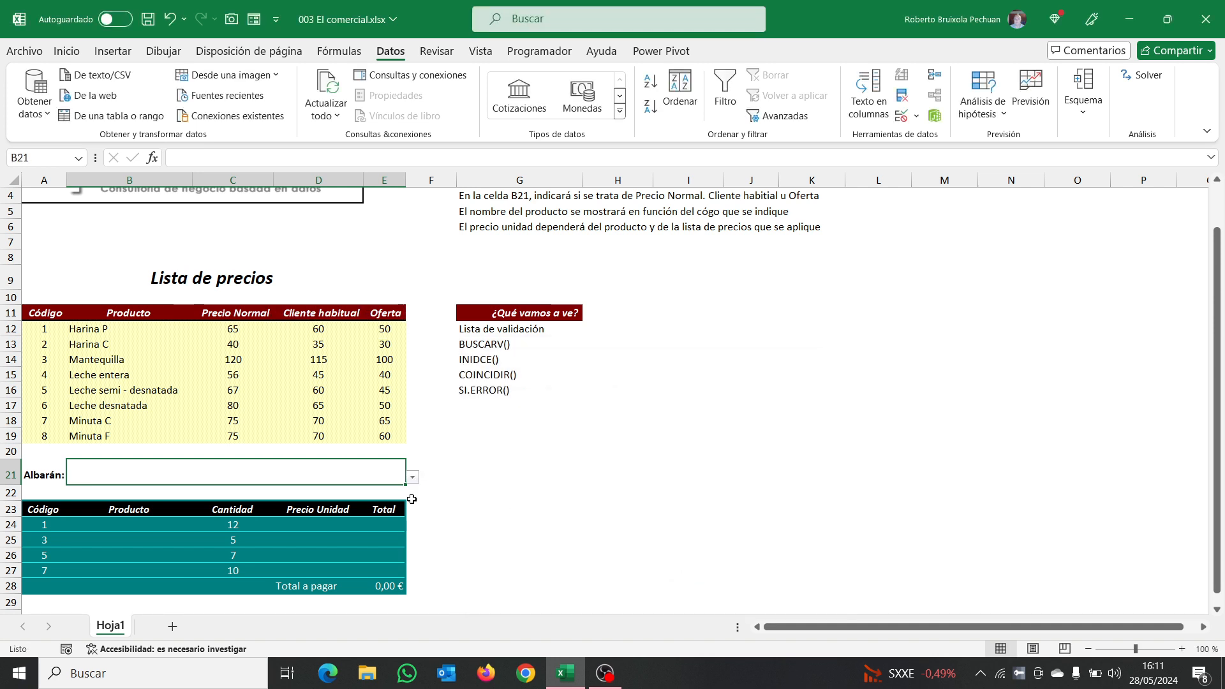
Try the Albarán dropdown in B21 with Precio Normal and Cliente habitual, finally choosing Oferta.
left_click(413, 478)
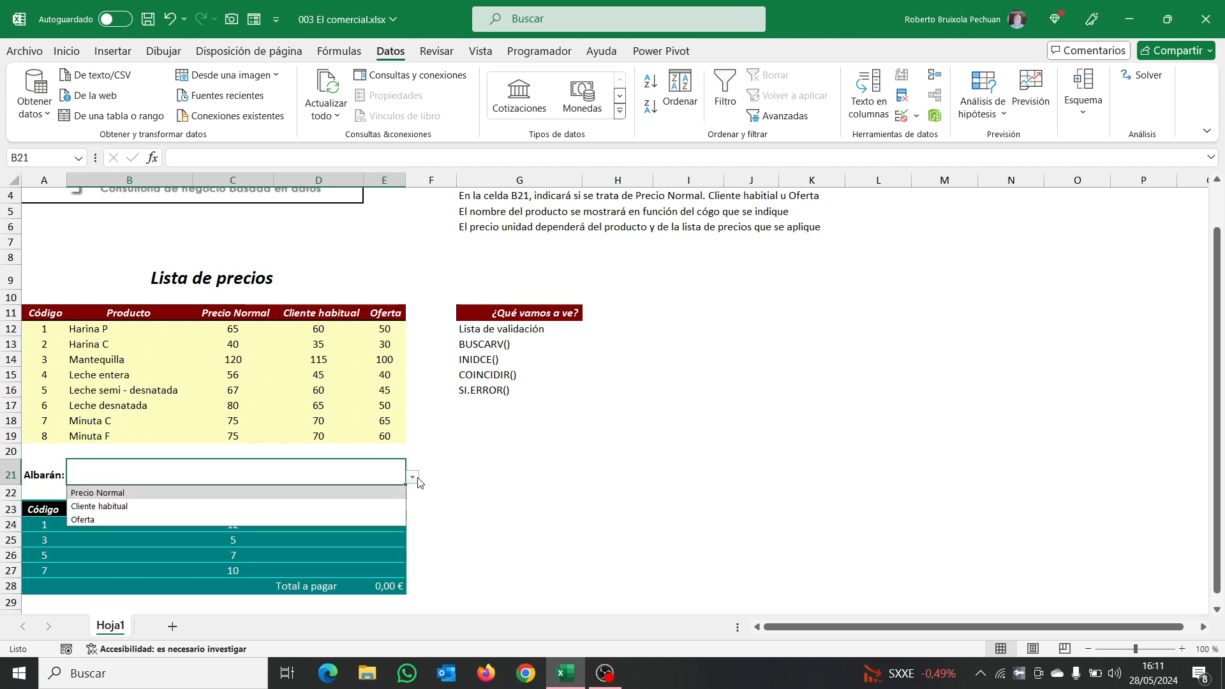
left_click(319, 494)
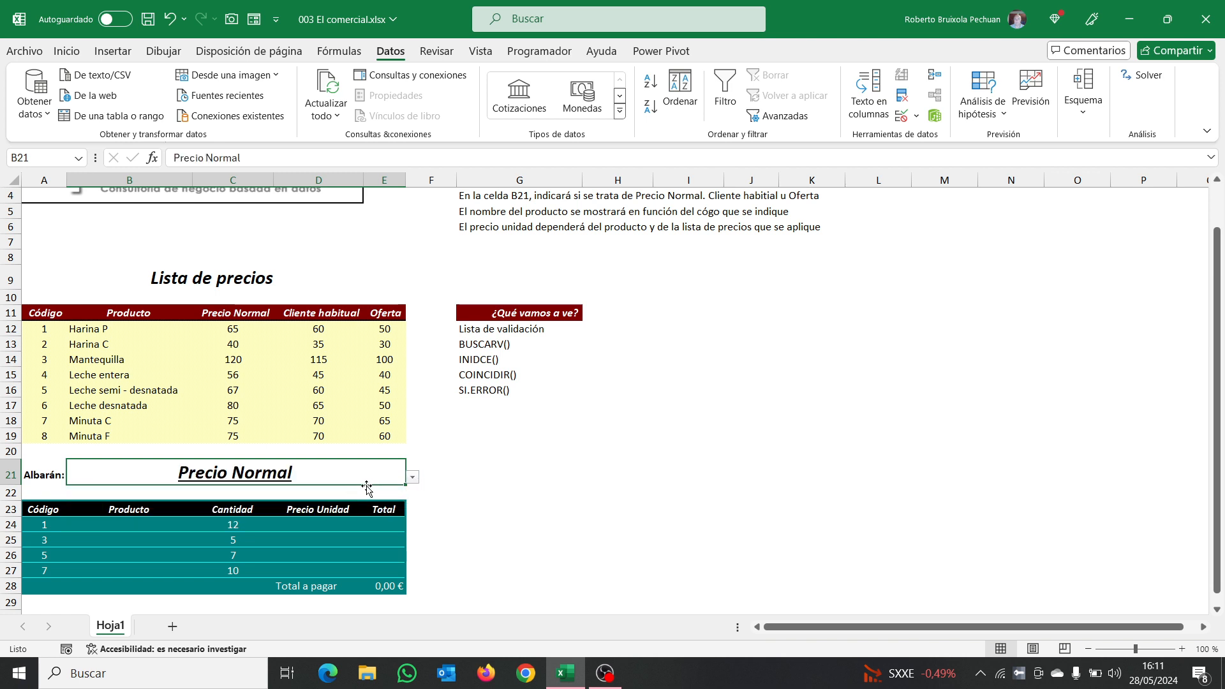
left_click(412, 477)
left_click(372, 510)
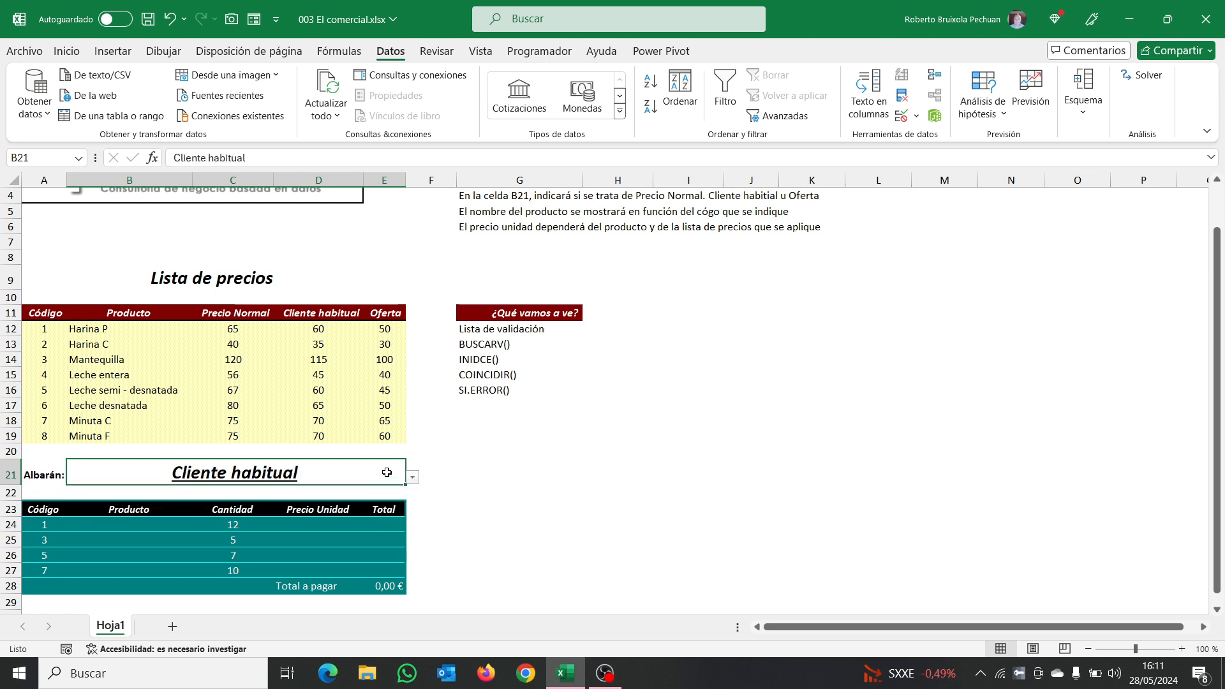
left_click(413, 477)
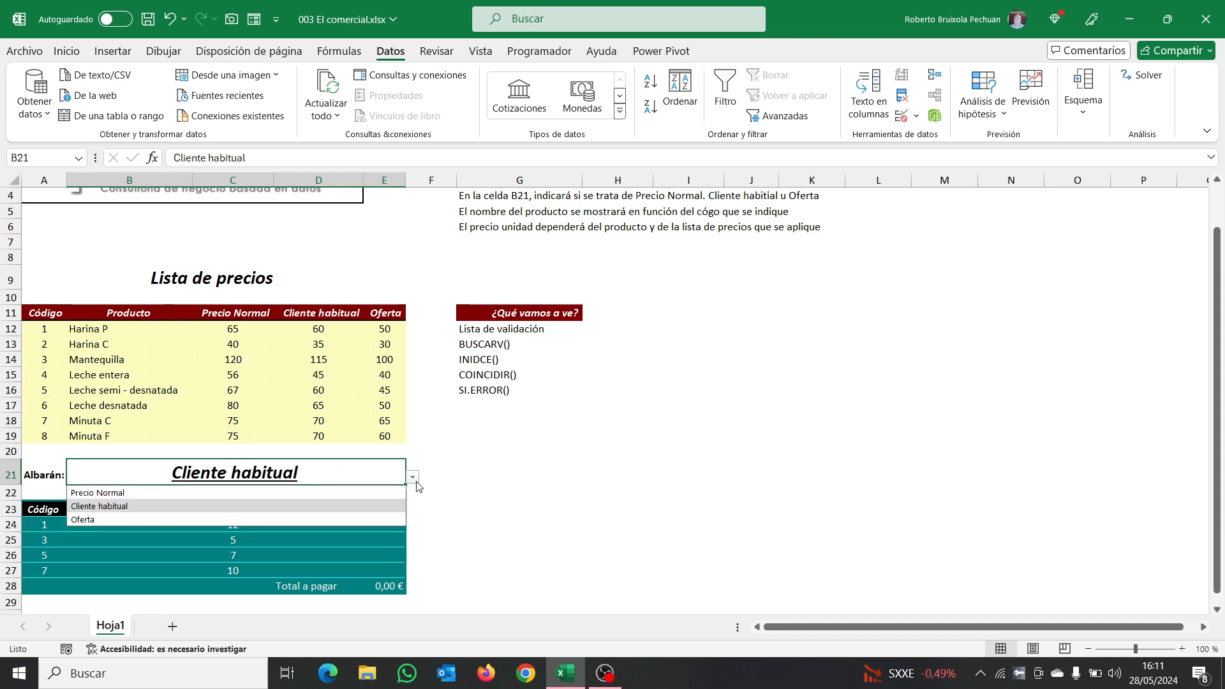
left_click(268, 520)
left_click(482, 486)
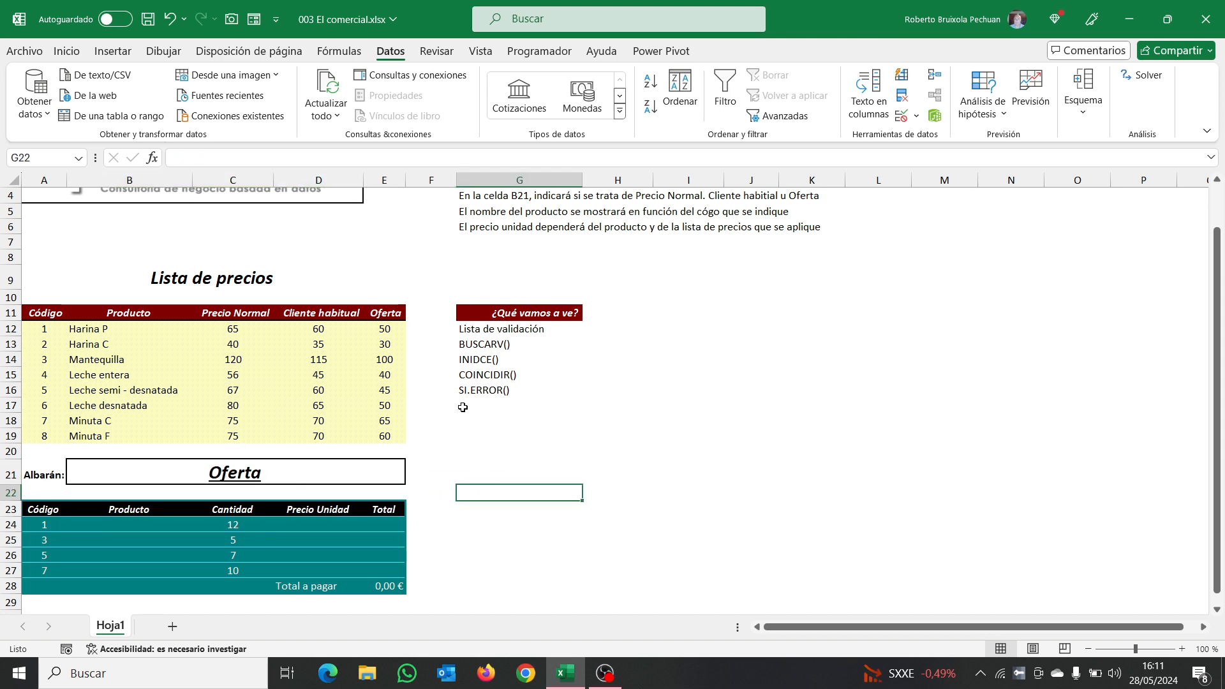
left_click(445, 332)
type("1")
key("Return")
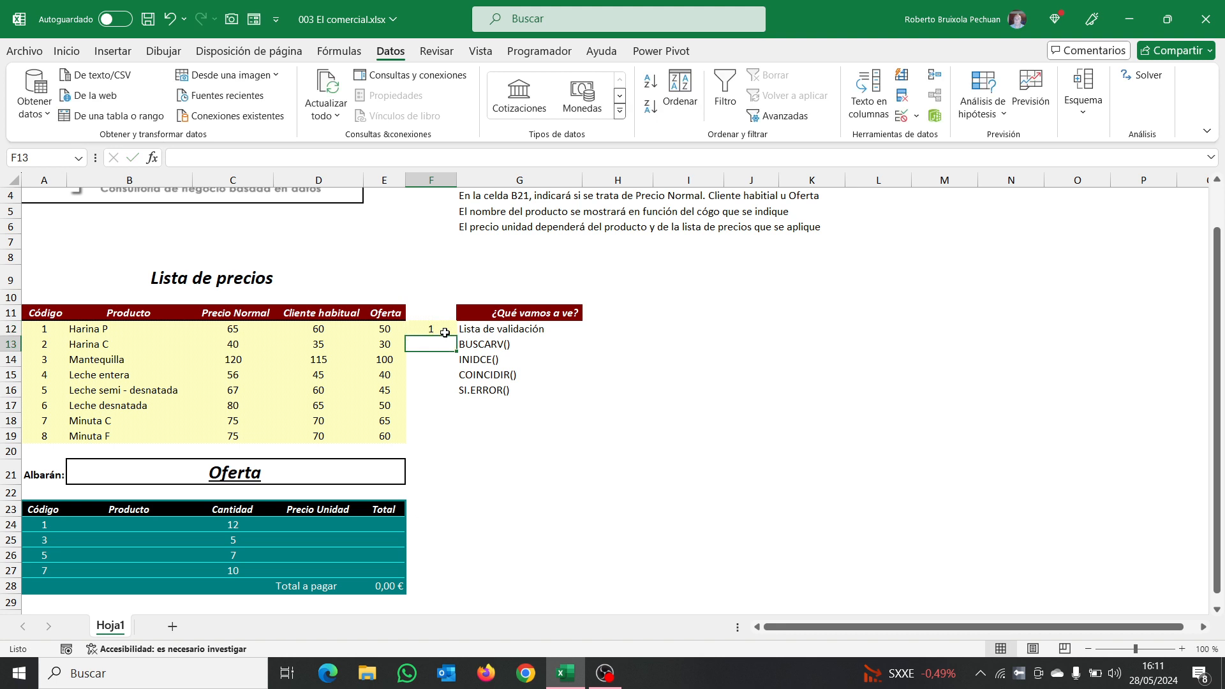
left_click(424, 327)
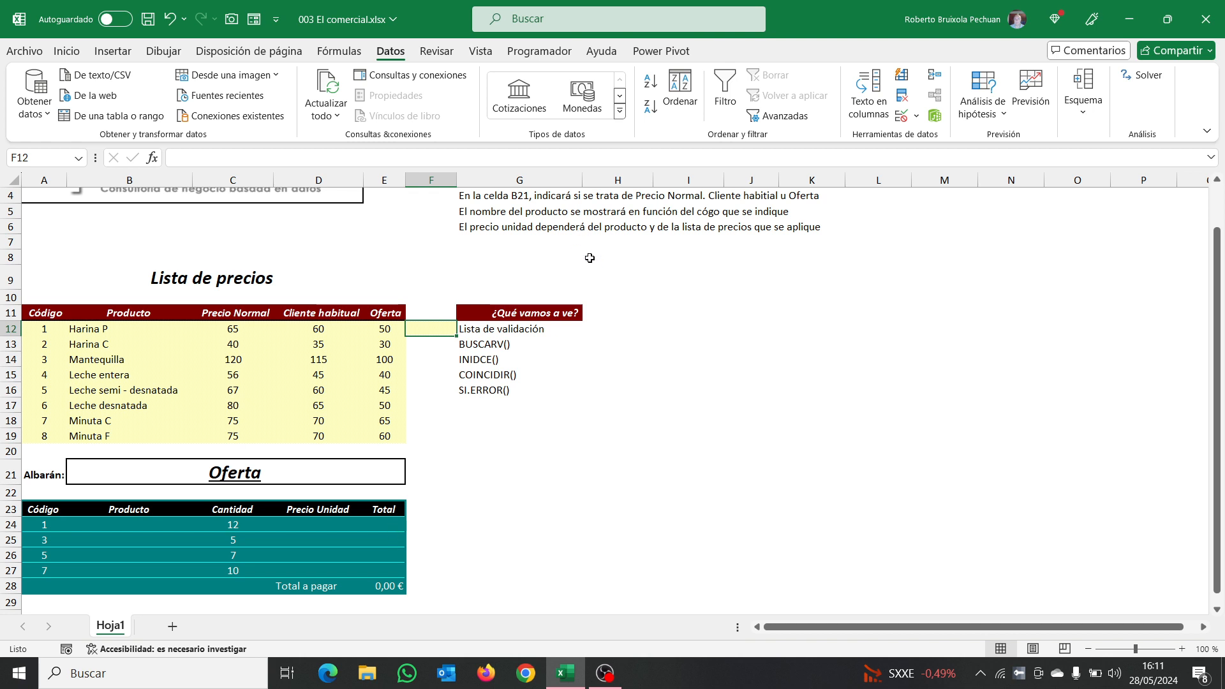
left_click(441, 288)
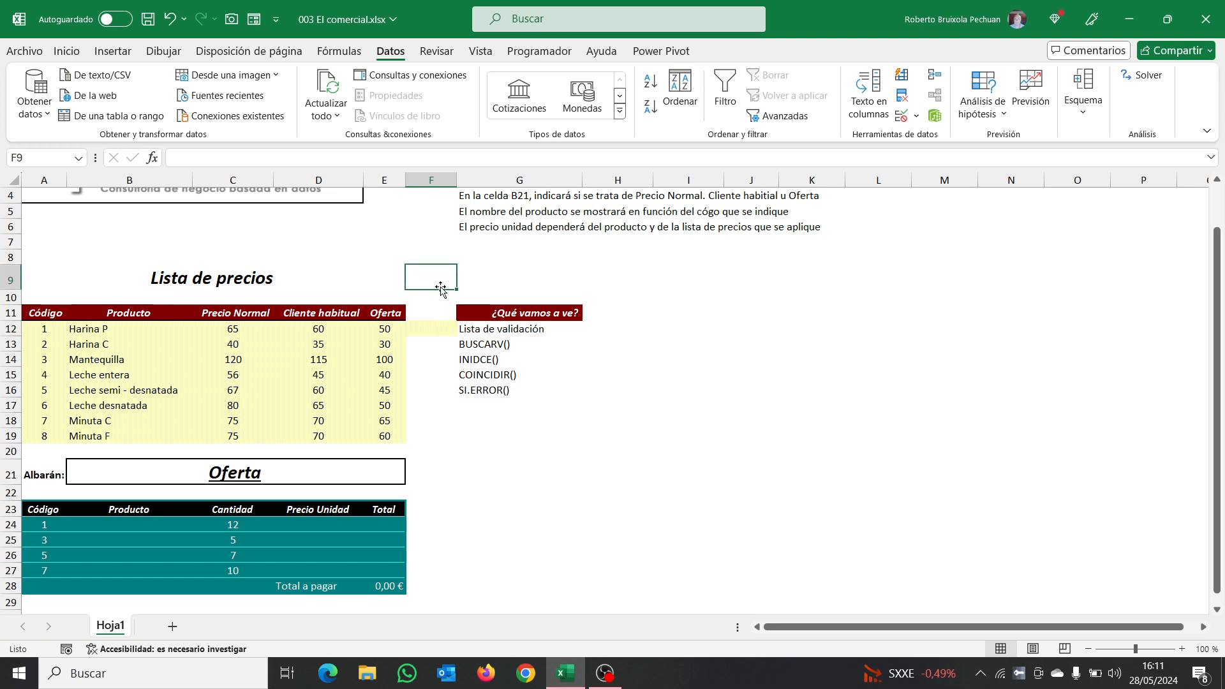
key("ctrl+c")
left_click(439, 324)
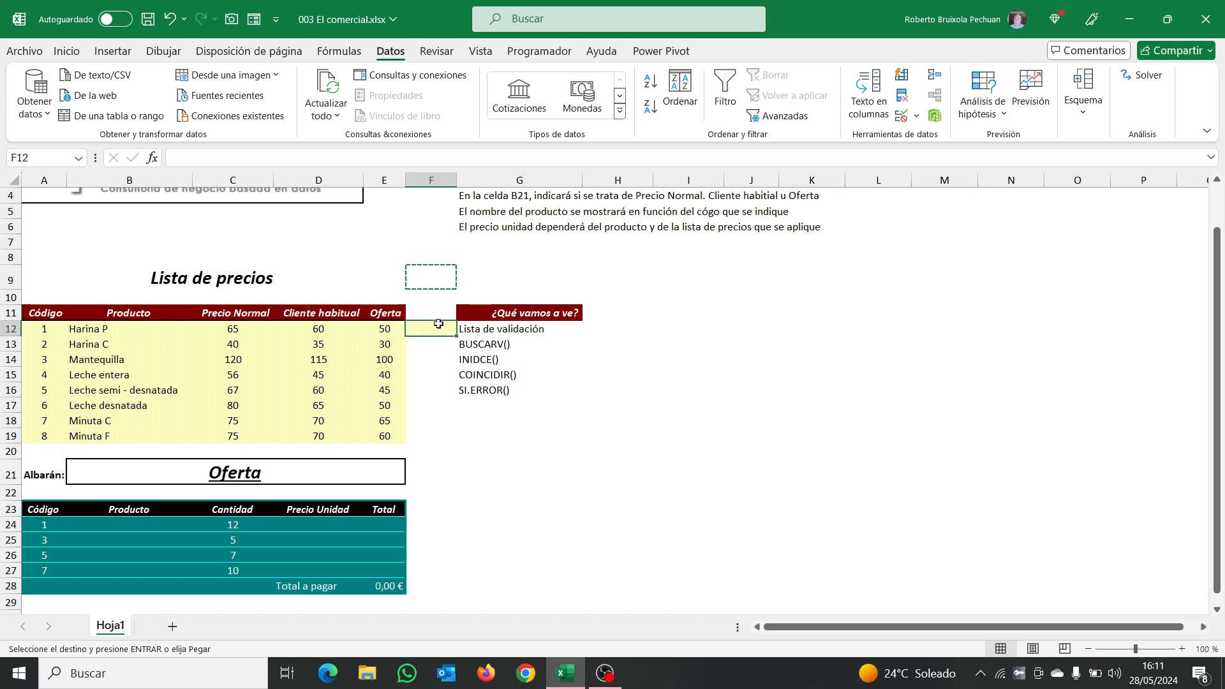
key("ctrl+v")
left_click(464, 464)
key("Escape")
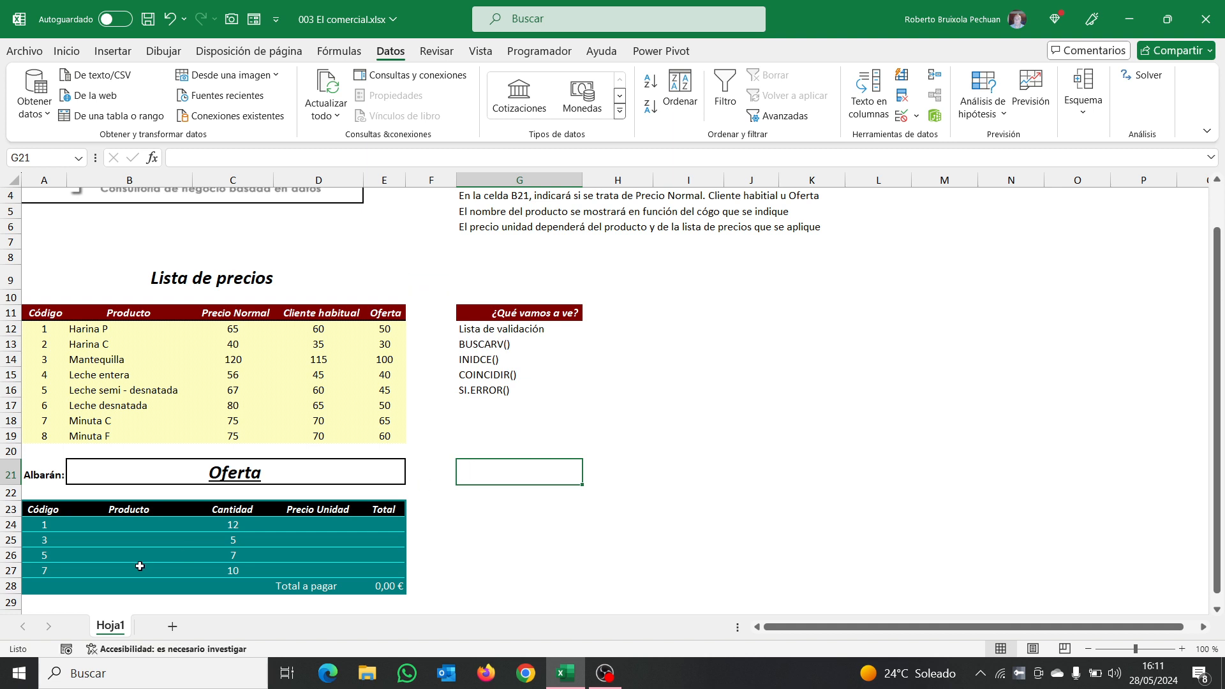
Start a BUSCARV formula in the first Producto cell B24 with the product code in A24 as lookup value.
left_click(148, 536)
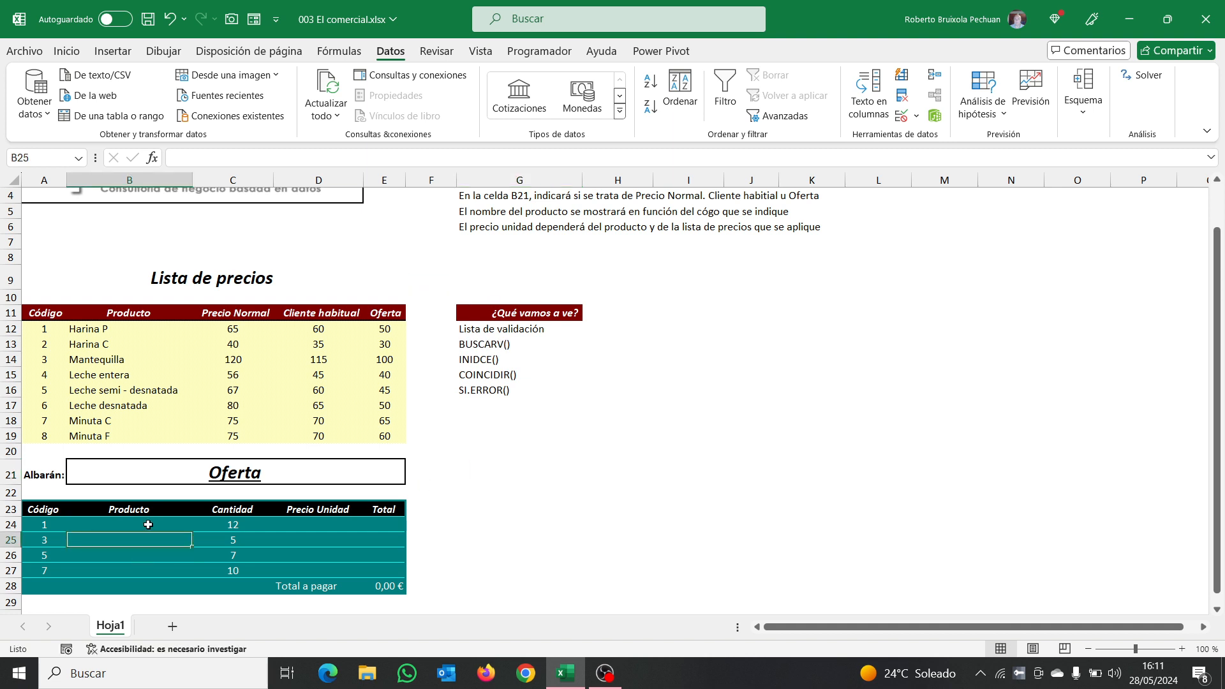
left_click(148, 525)
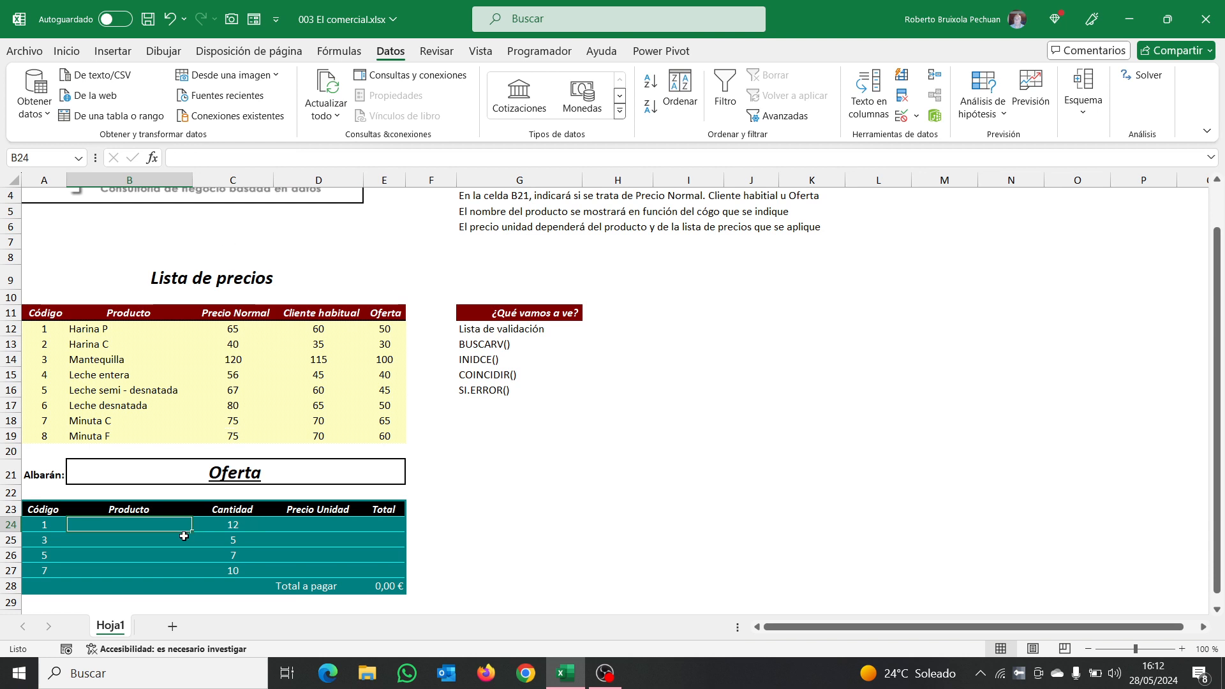
left_click(199, 156)
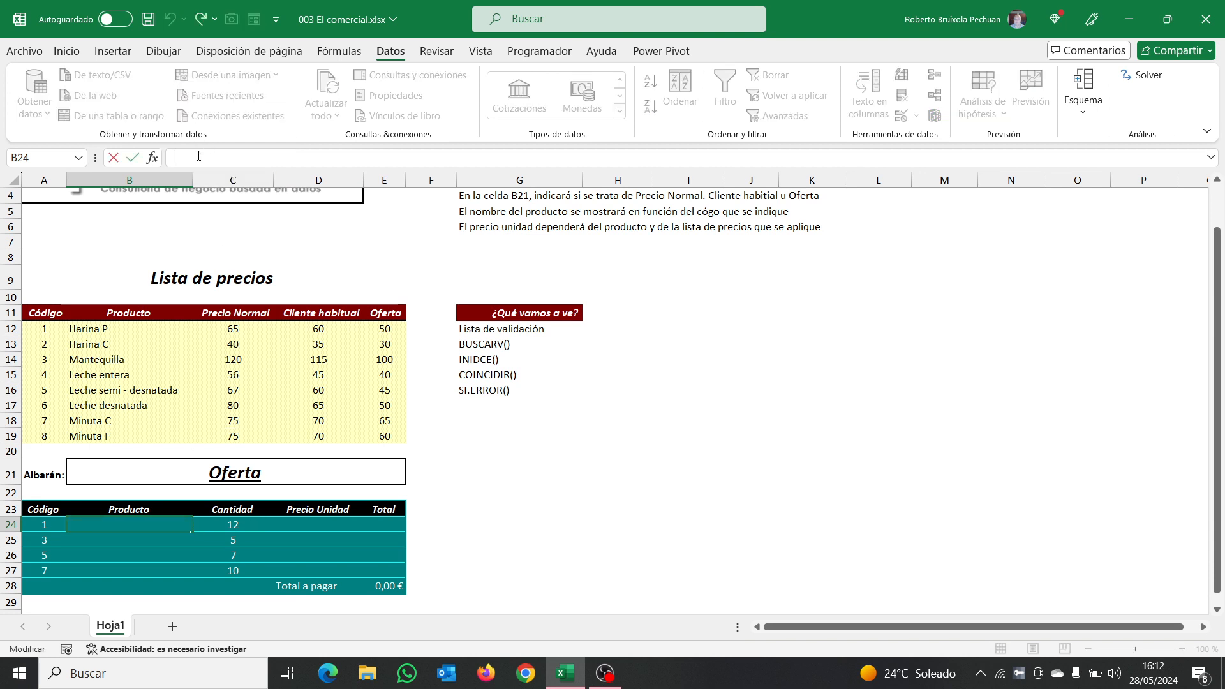
type("=BUSCARV")
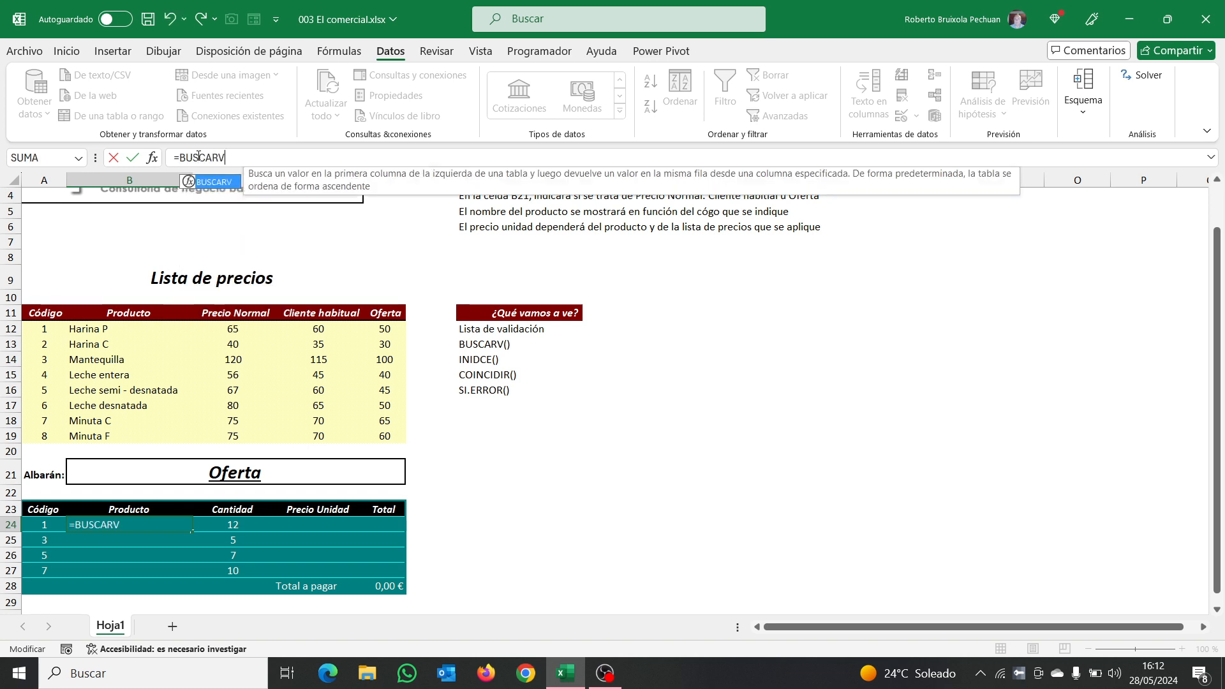
double_click(229, 190)
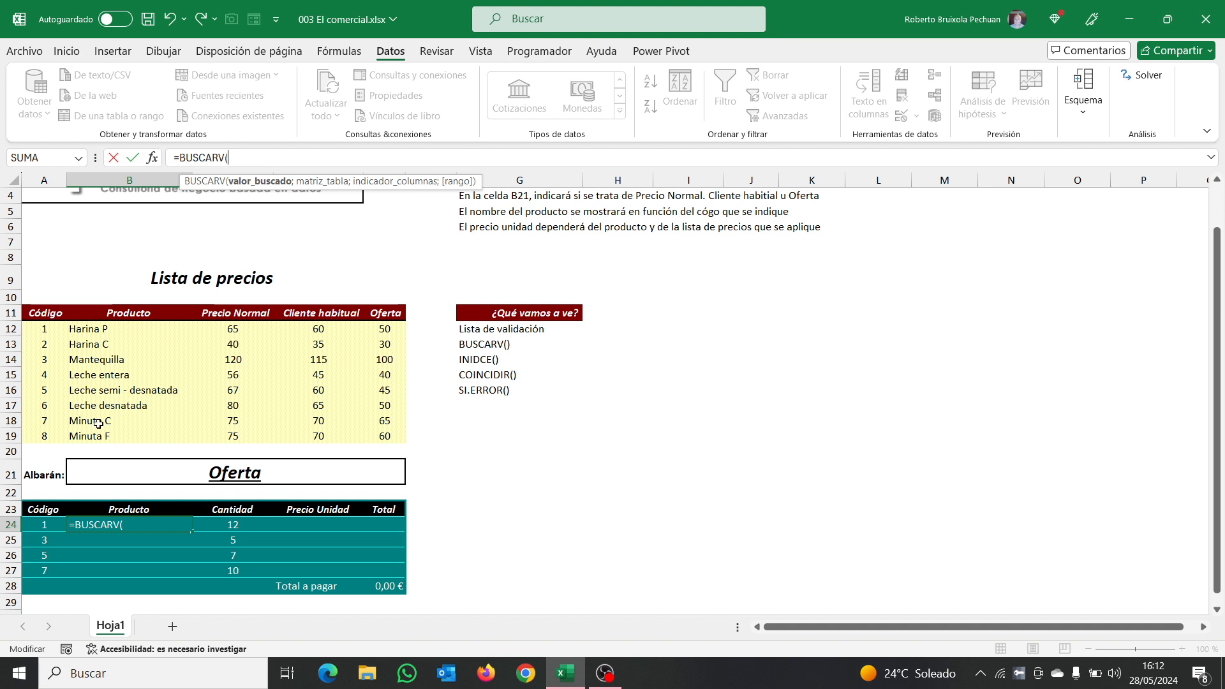
left_click(40, 525)
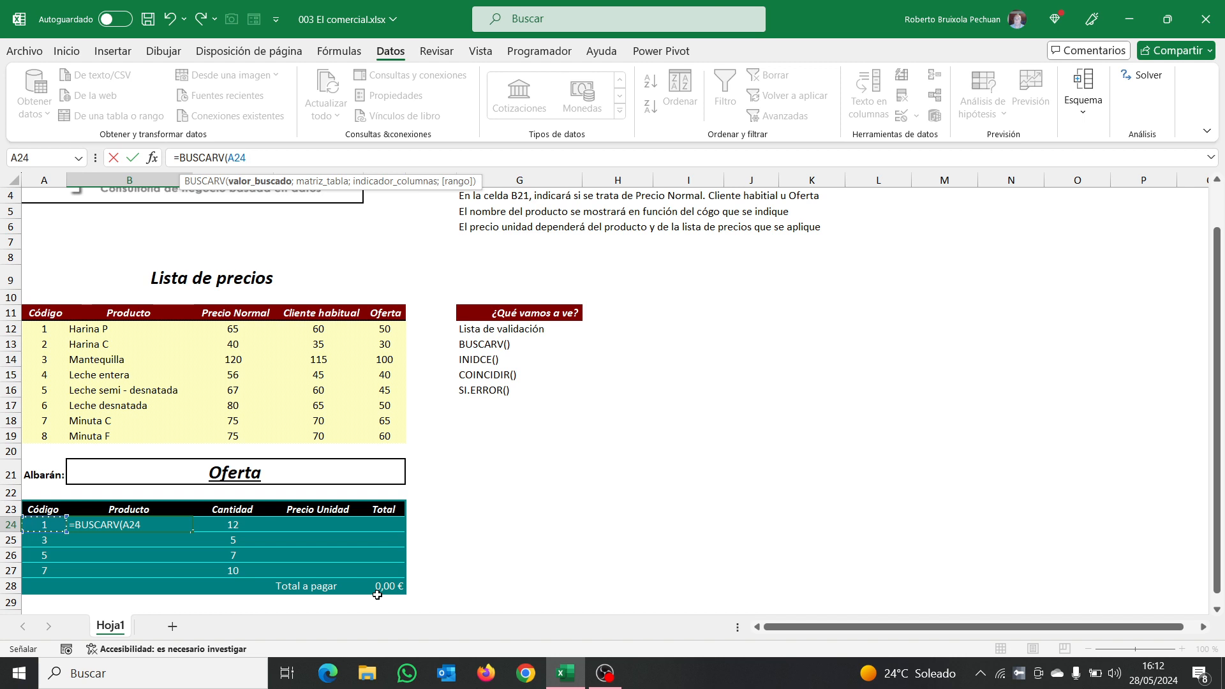
type(";")
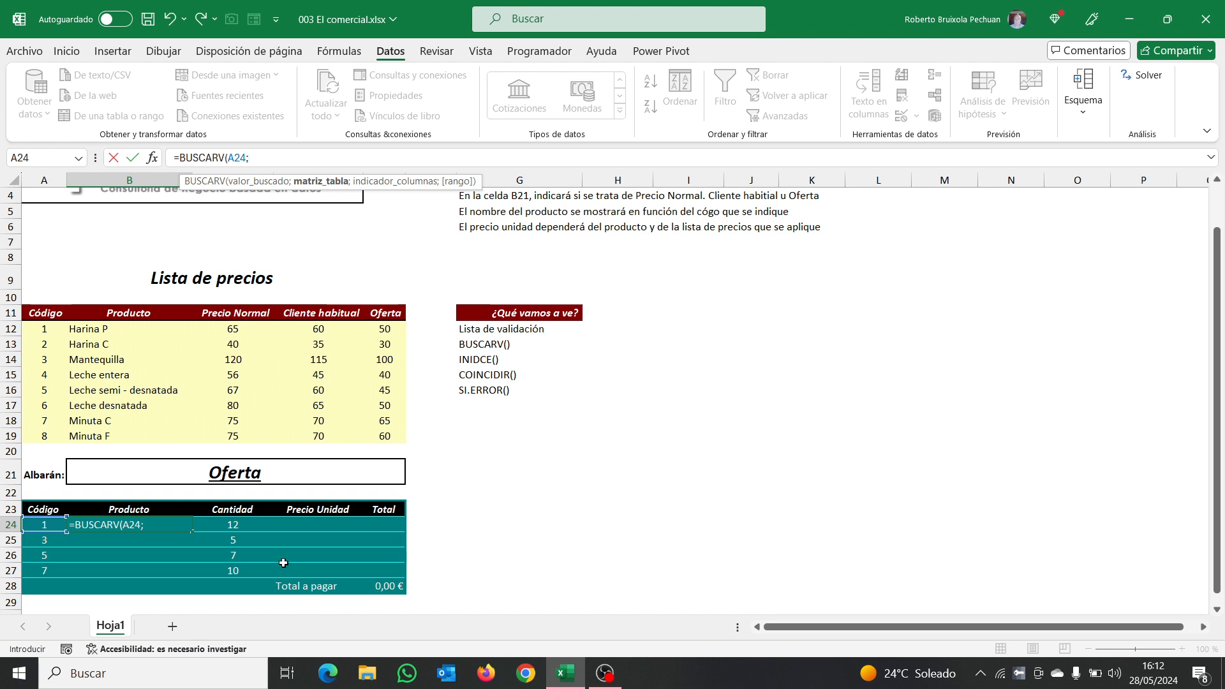
Complete the BUSCARV formula with the absolute table range $A$12:$B$19, column 2 and exact match 0.
left_click_drag(42, 327, 84, 335)
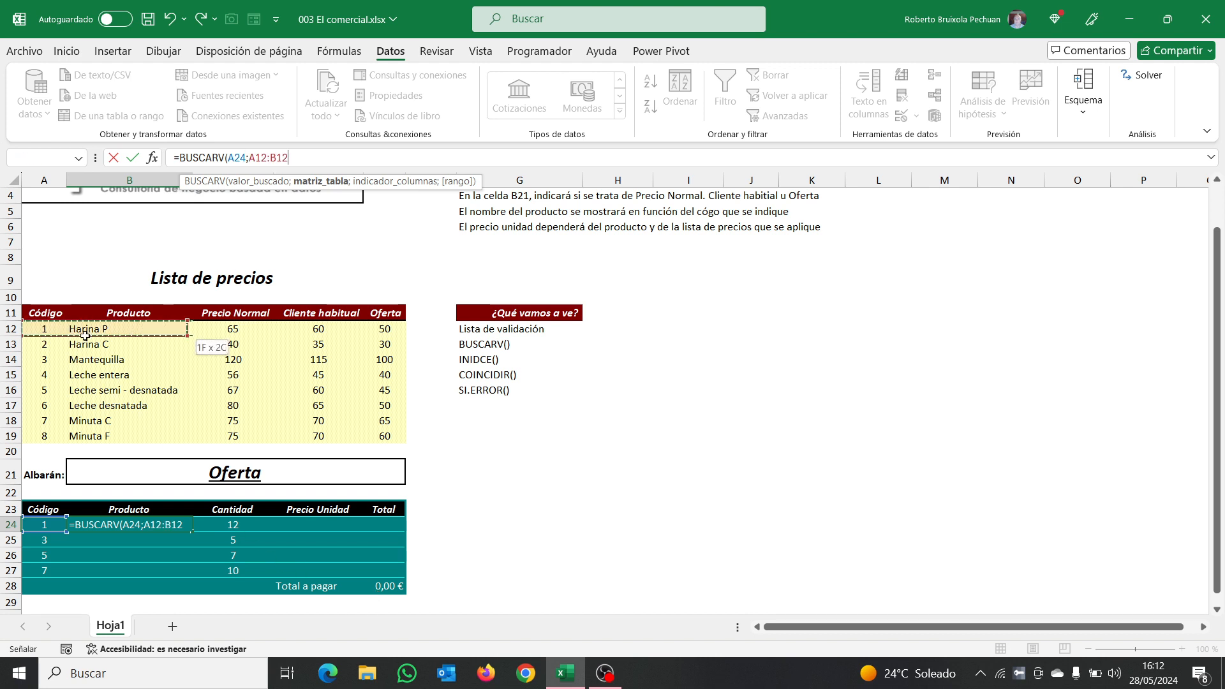
left_click_drag(114, 433, 112, 431)
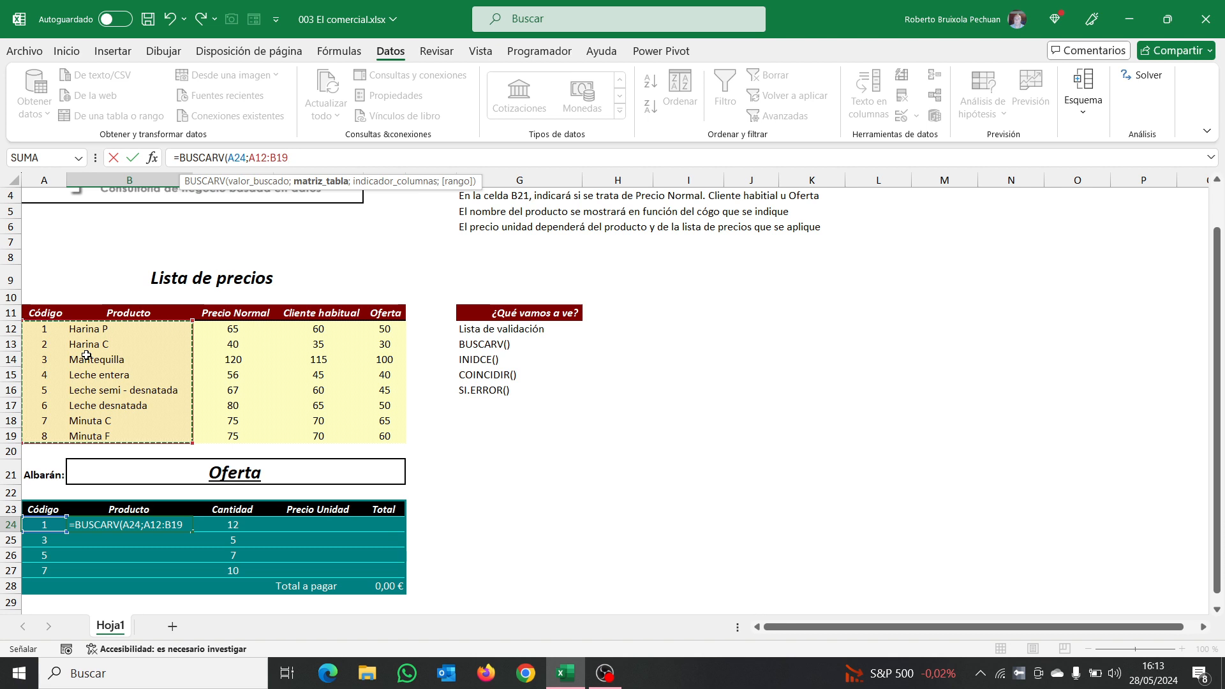
key("F4")
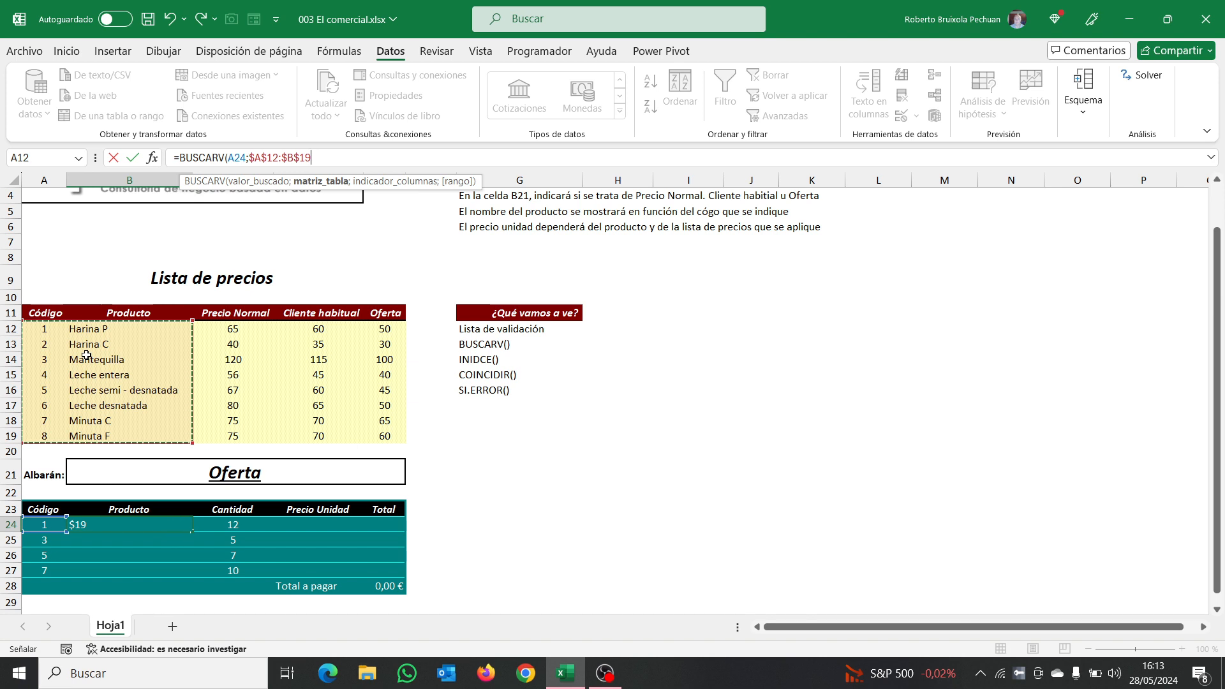
type(";")
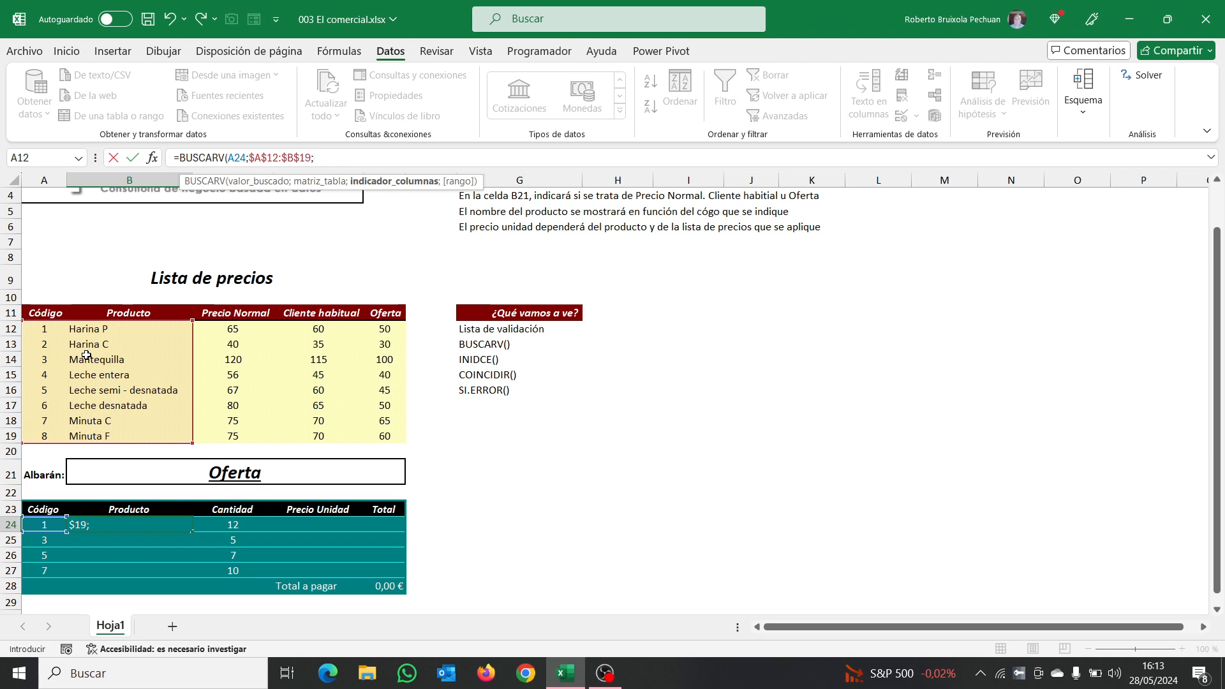
type("2;")
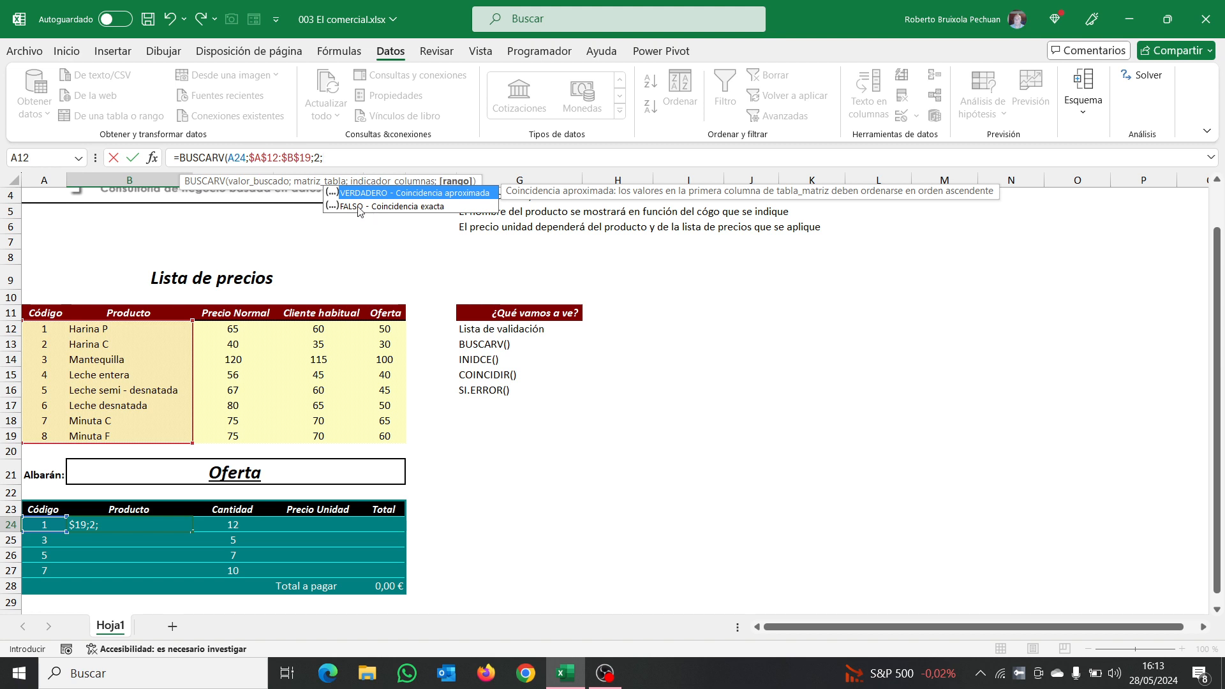
type("0)")
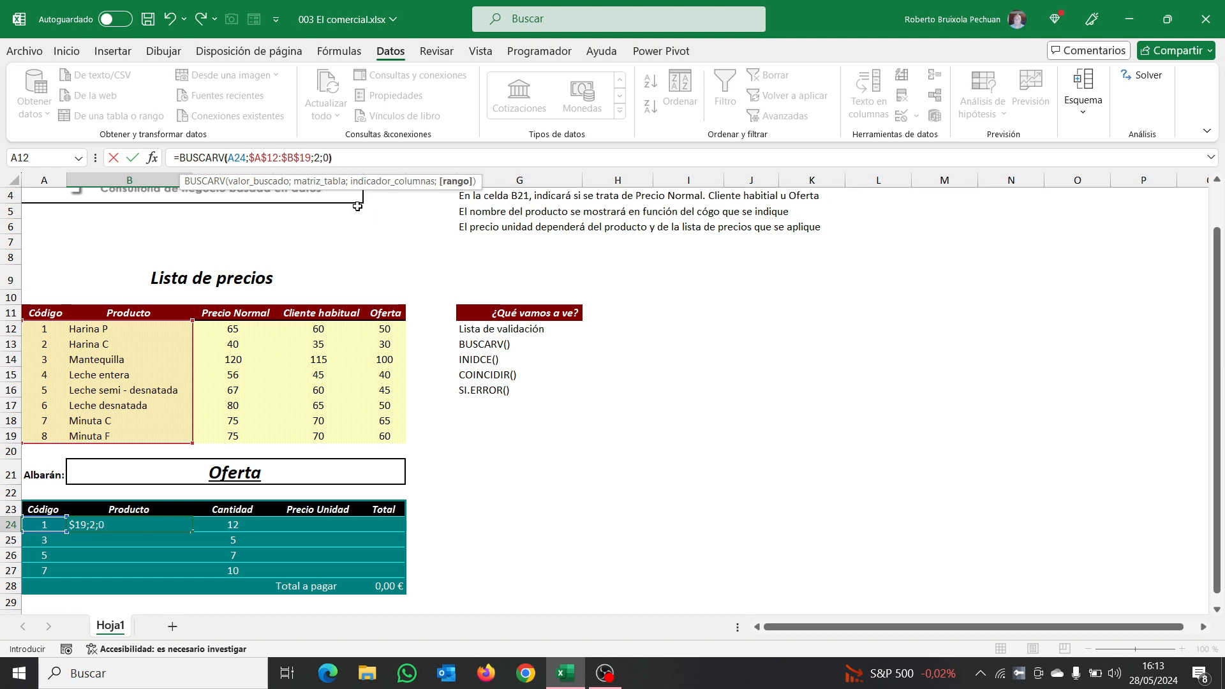
key("Return")
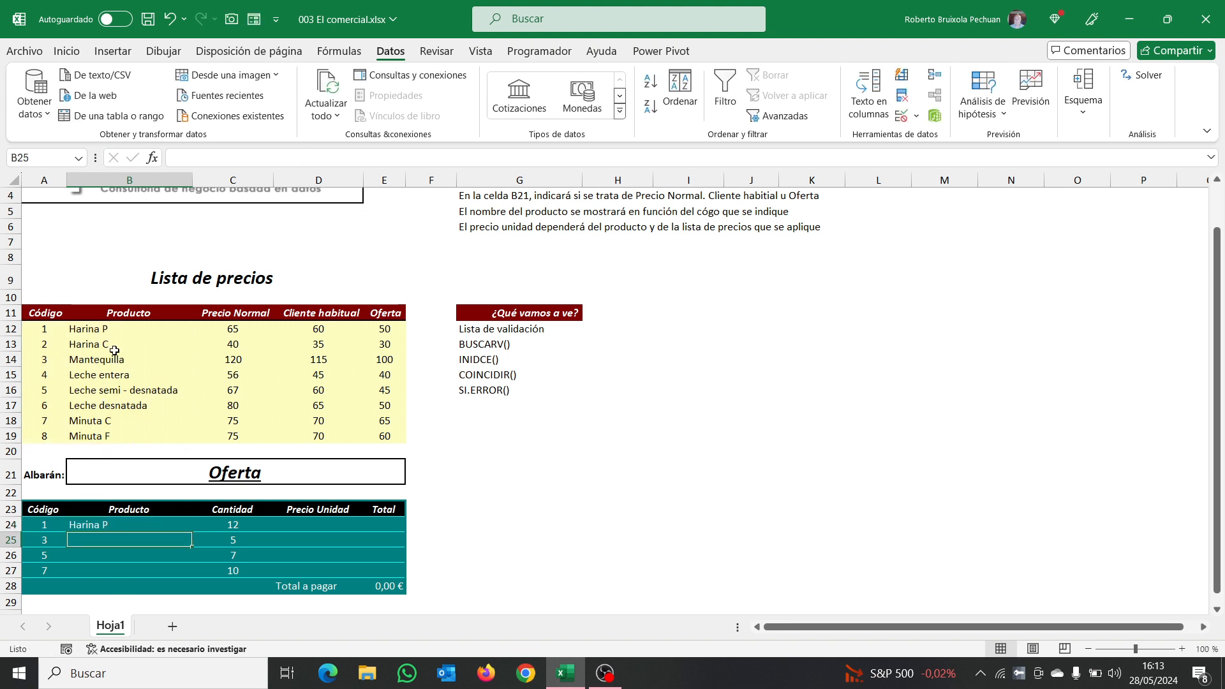
Fill the BUSCARV formula from B24 down through B27 for the remaining products.
left_click(118, 527)
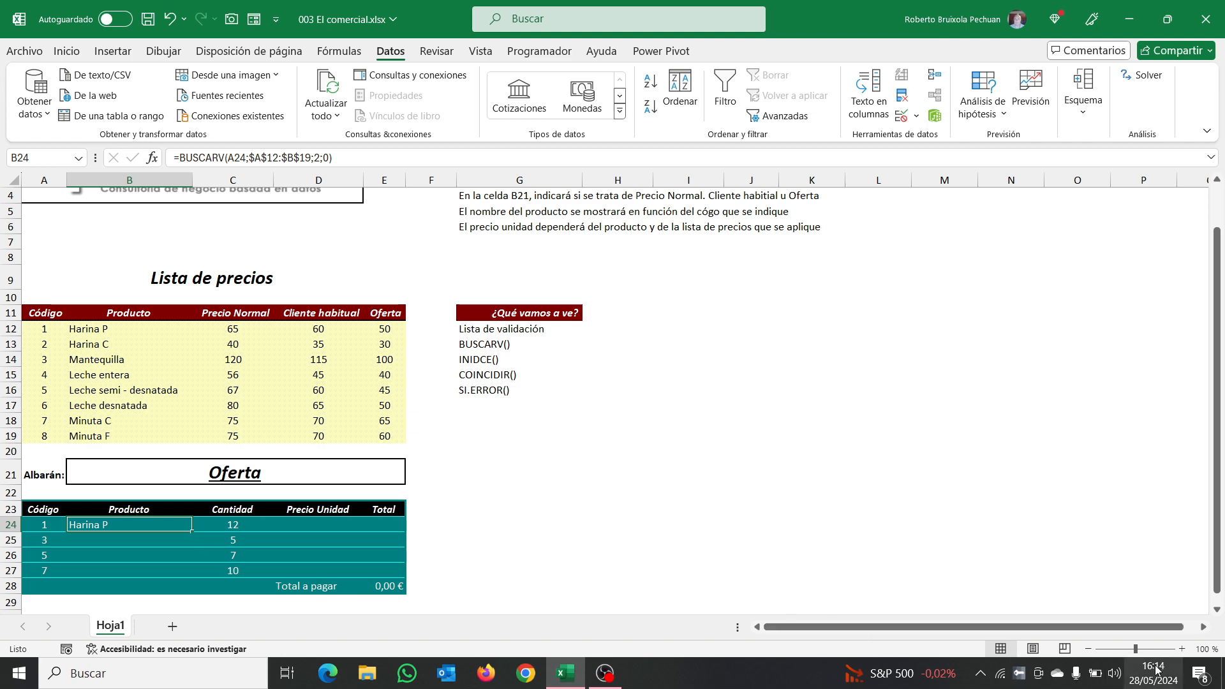
scroll(645, 582, "up", 4, "ctrl")
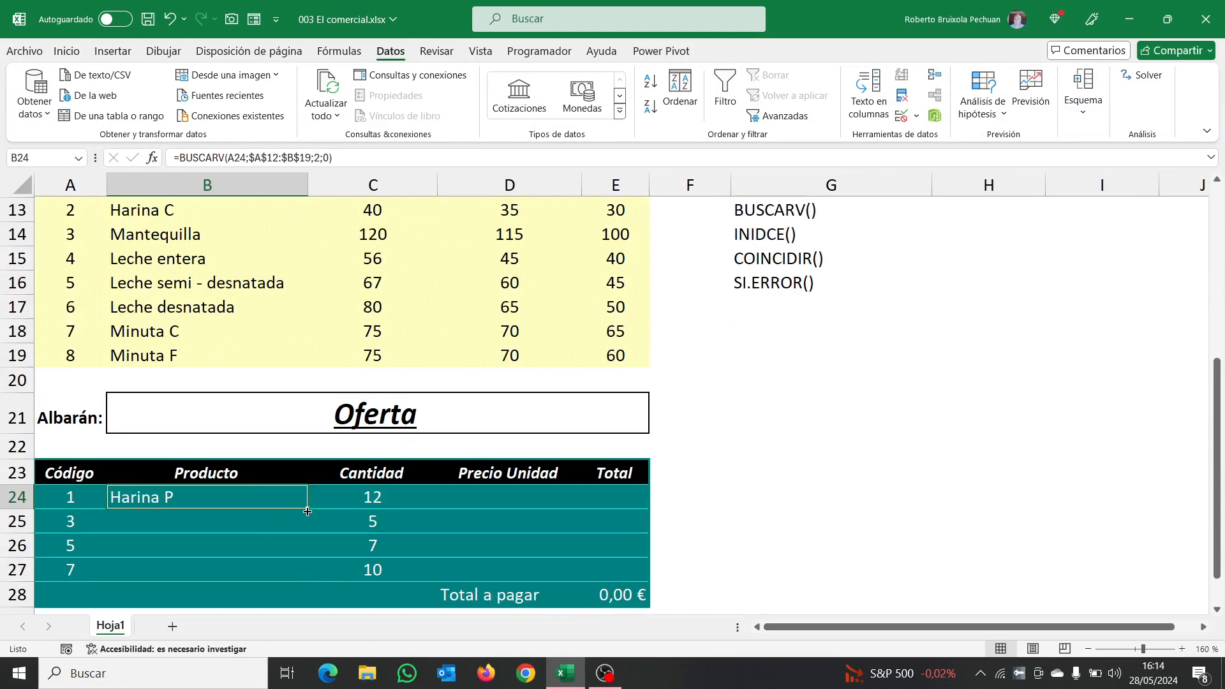
left_click_drag(307, 508, 296, 574)
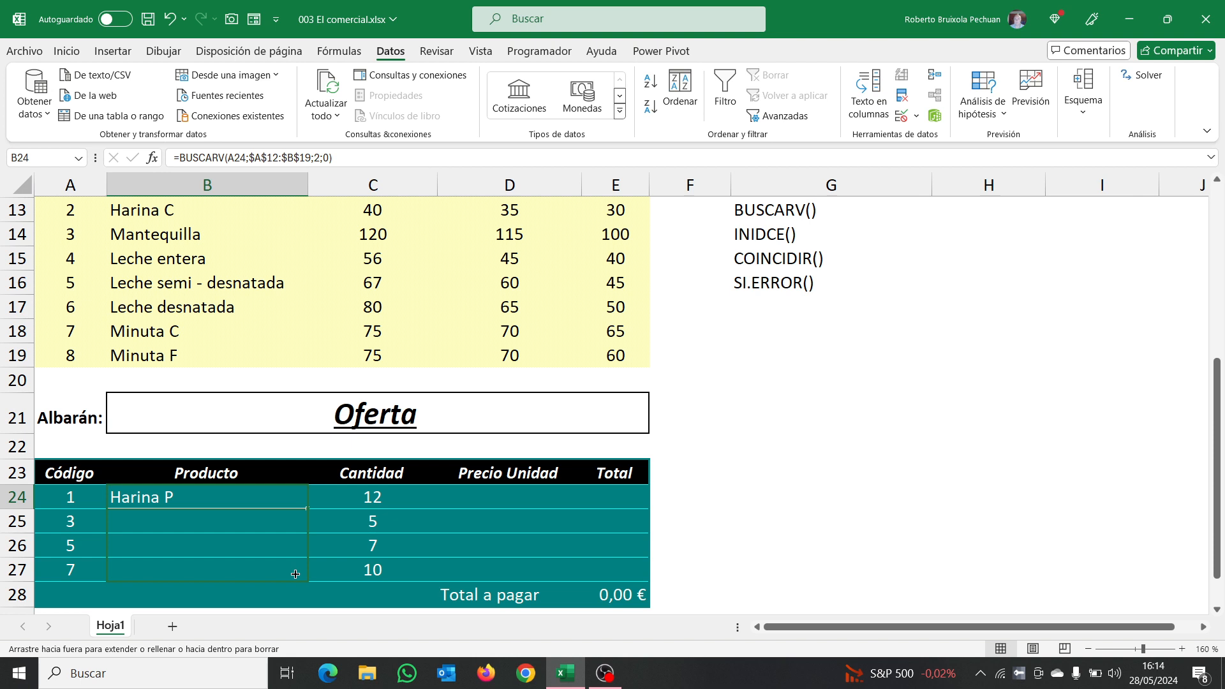
left_click_drag(296, 573, 296, 576)
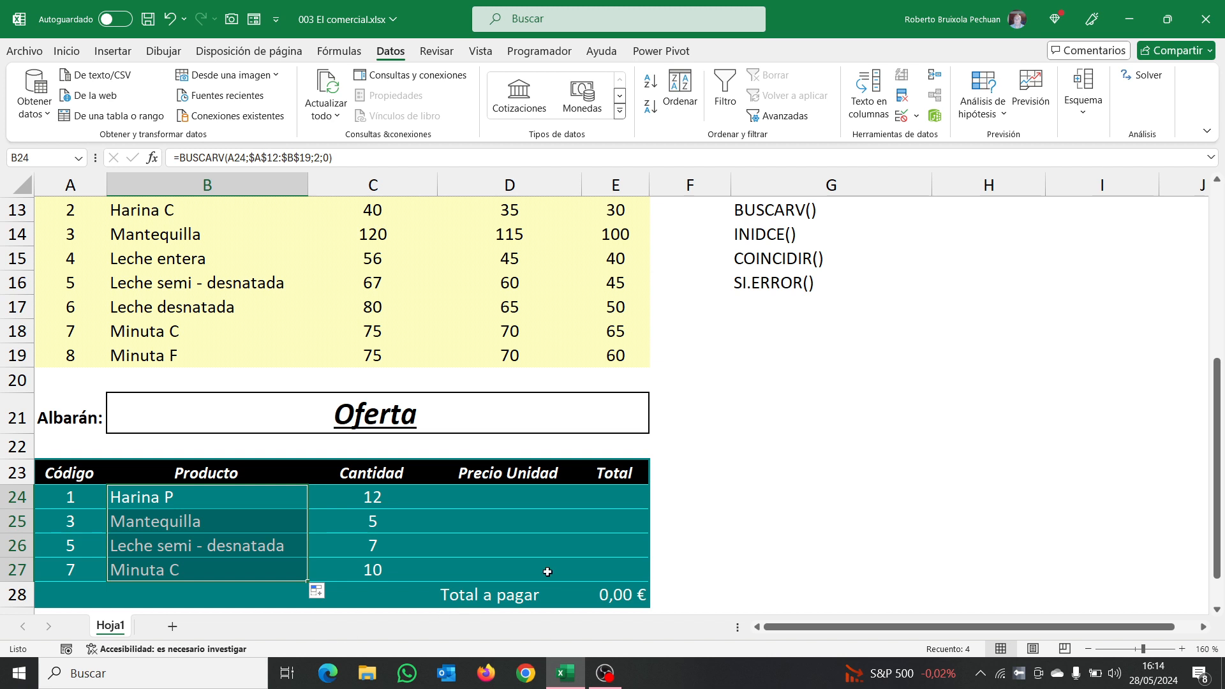
Start an INDICE formula in the first Precio Unidad cell, D24.
left_click(534, 498)
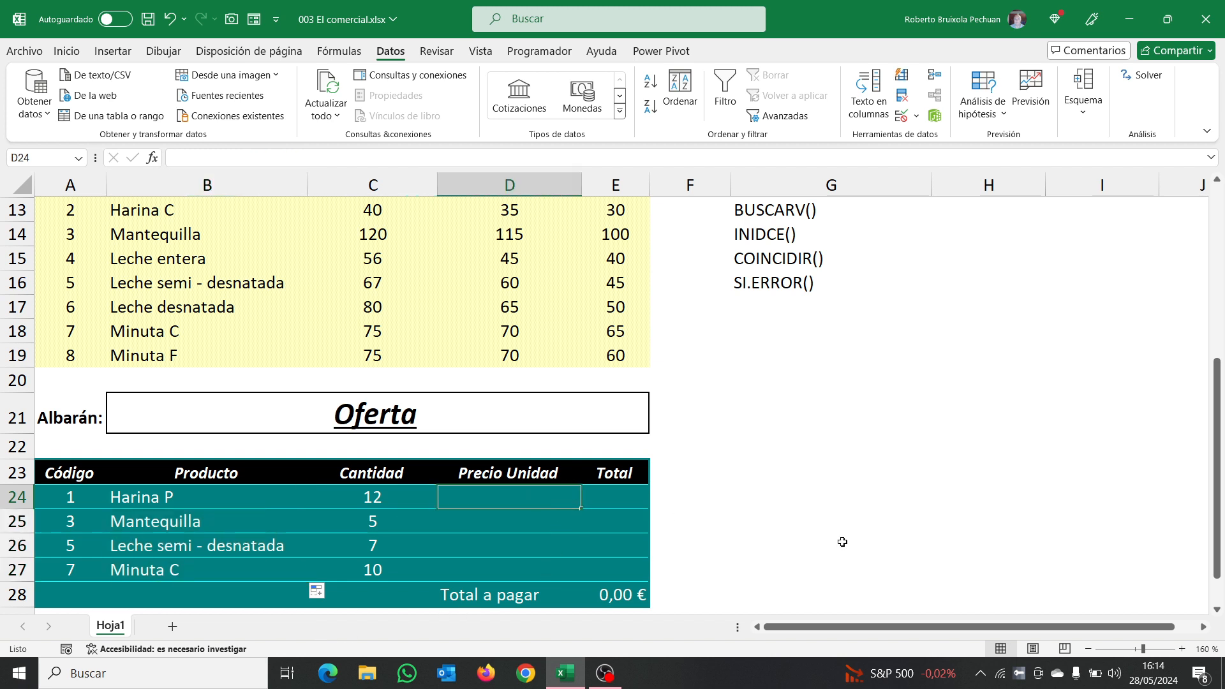
scroll(826, 531, "up", 3)
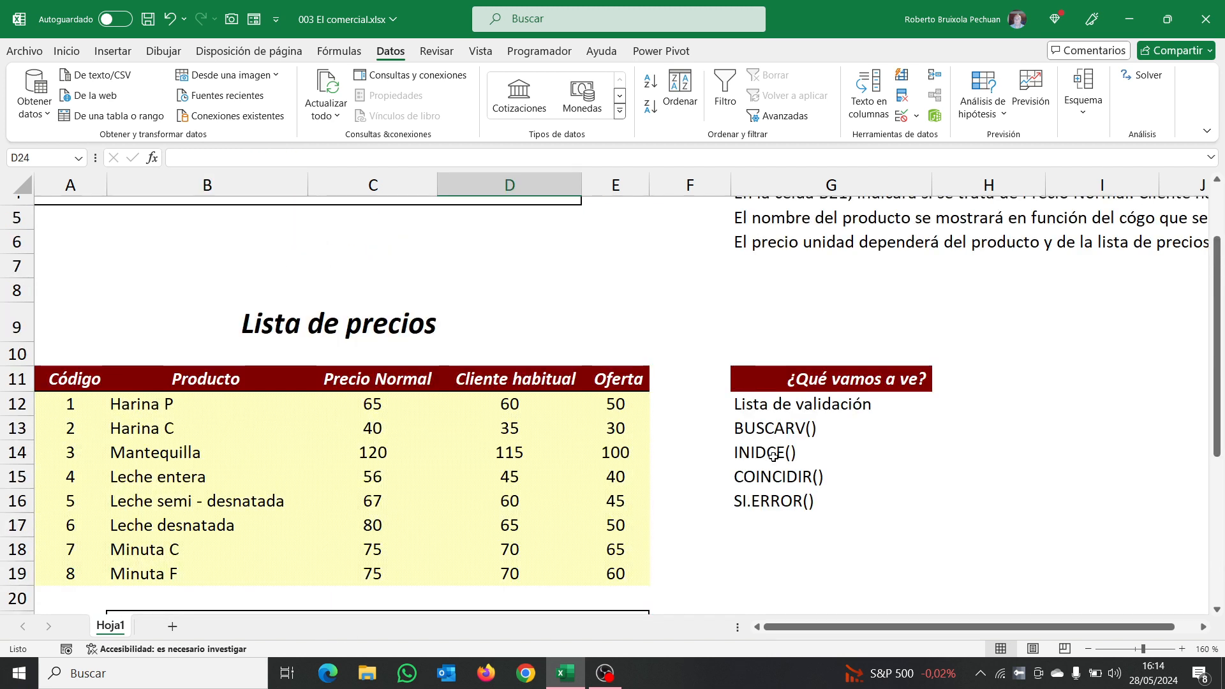
scroll(772, 472, "down", 3)
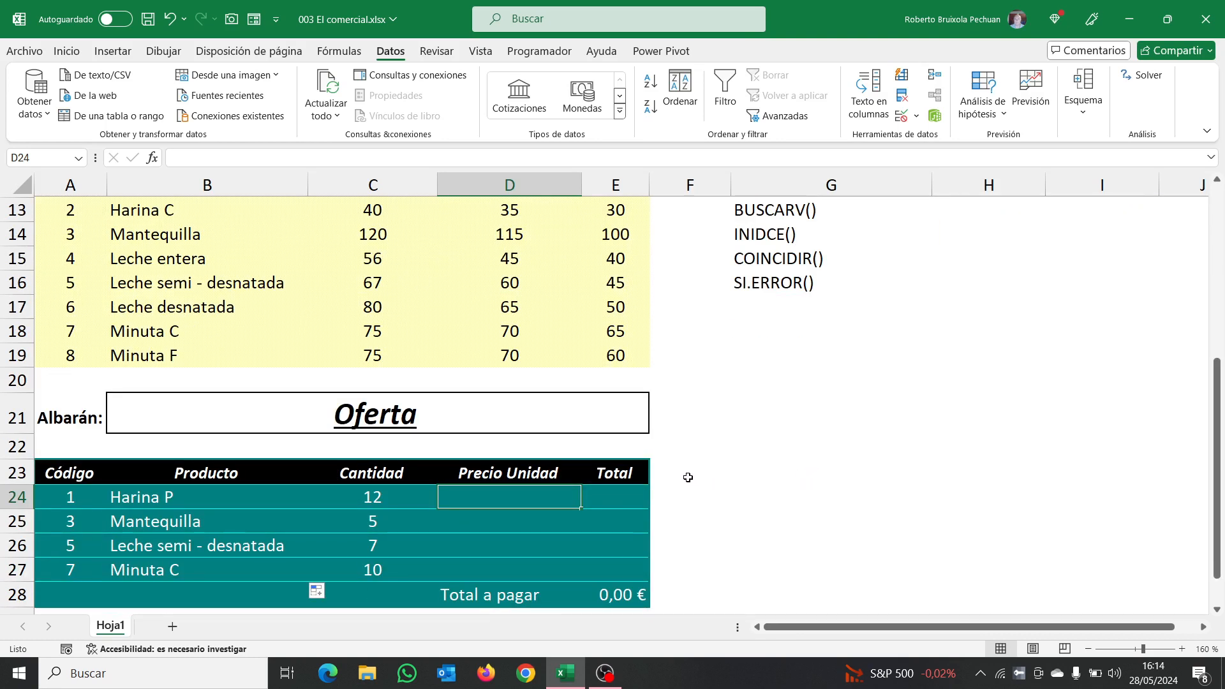
scroll(687, 477, "up", 1)
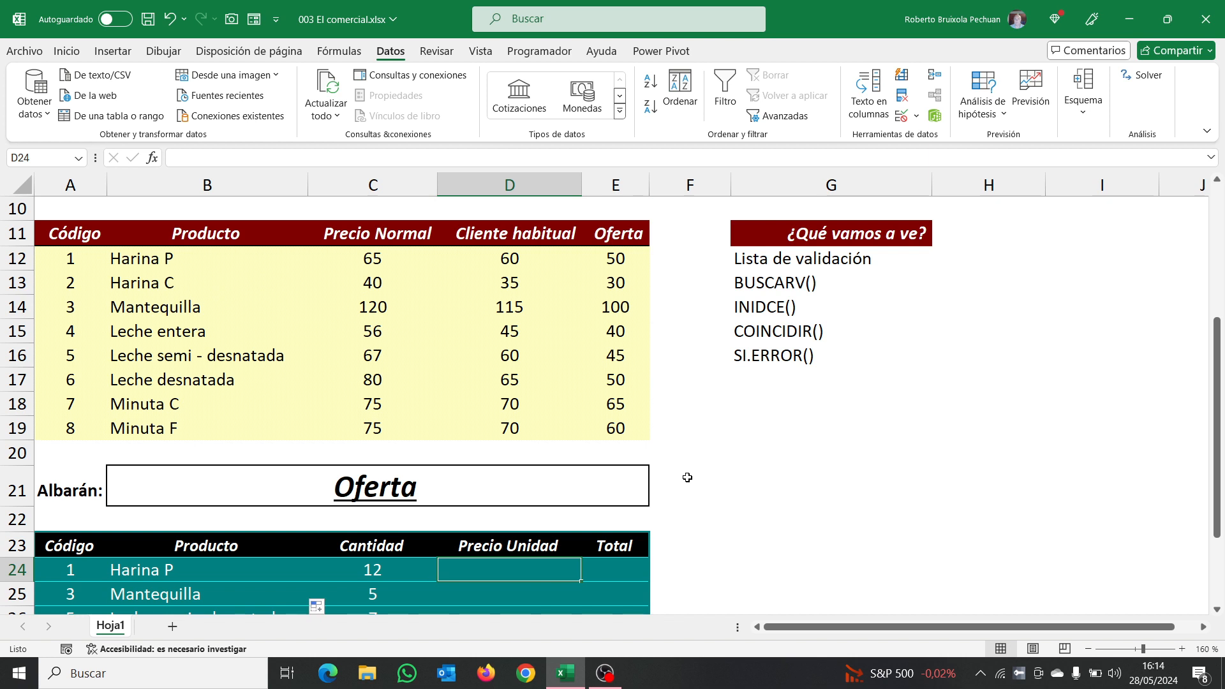
scroll(683, 476, "down", 1)
left_click(236, 151)
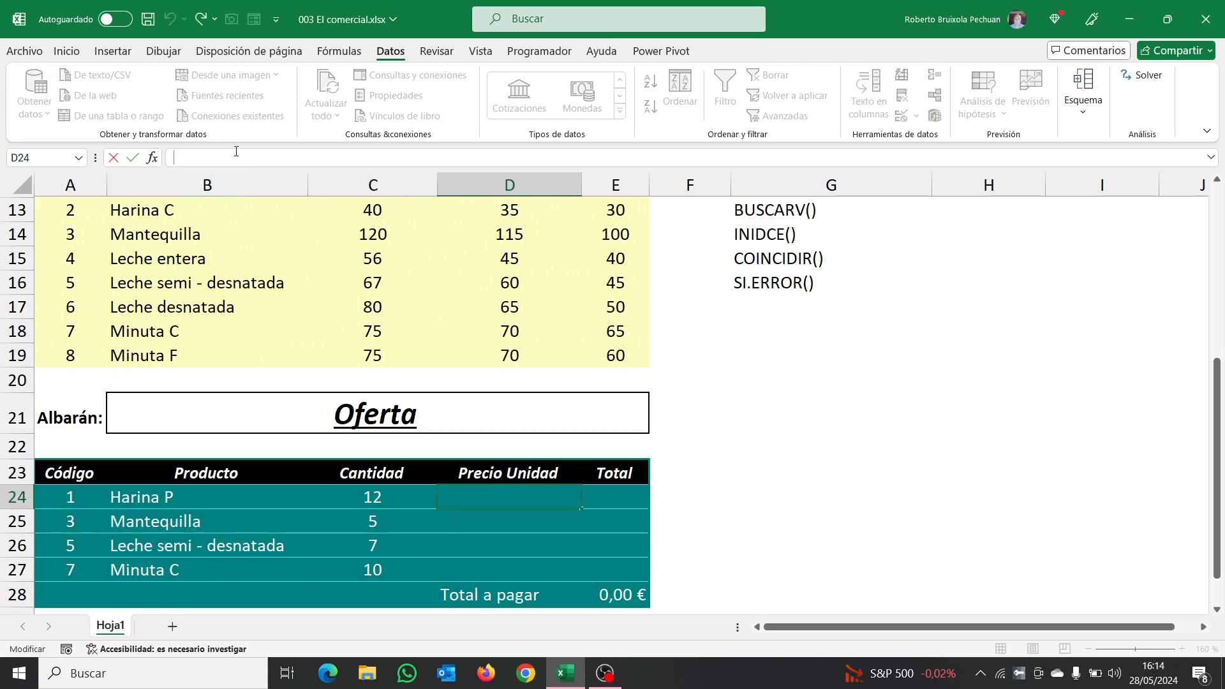
type("=INCIDE")
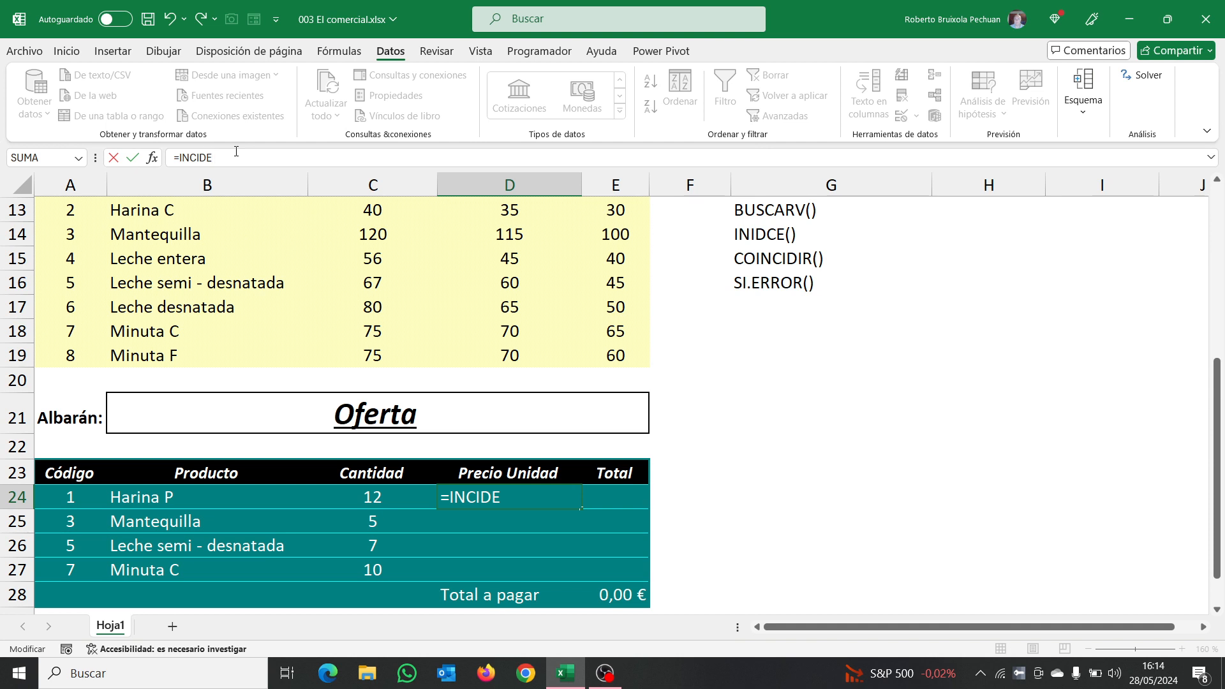
key("BackSpace")
key("BackSpace")
key("BackSpace")
key("BackSpace")
key("BackSpace")
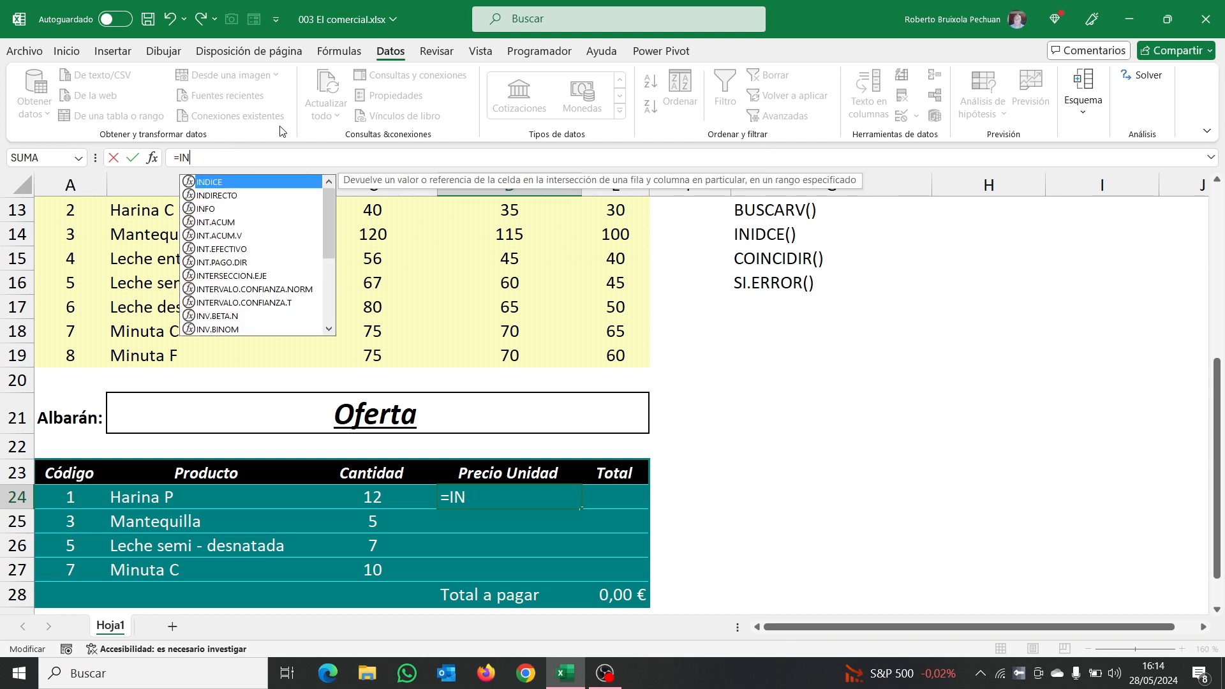
double_click(220, 186)
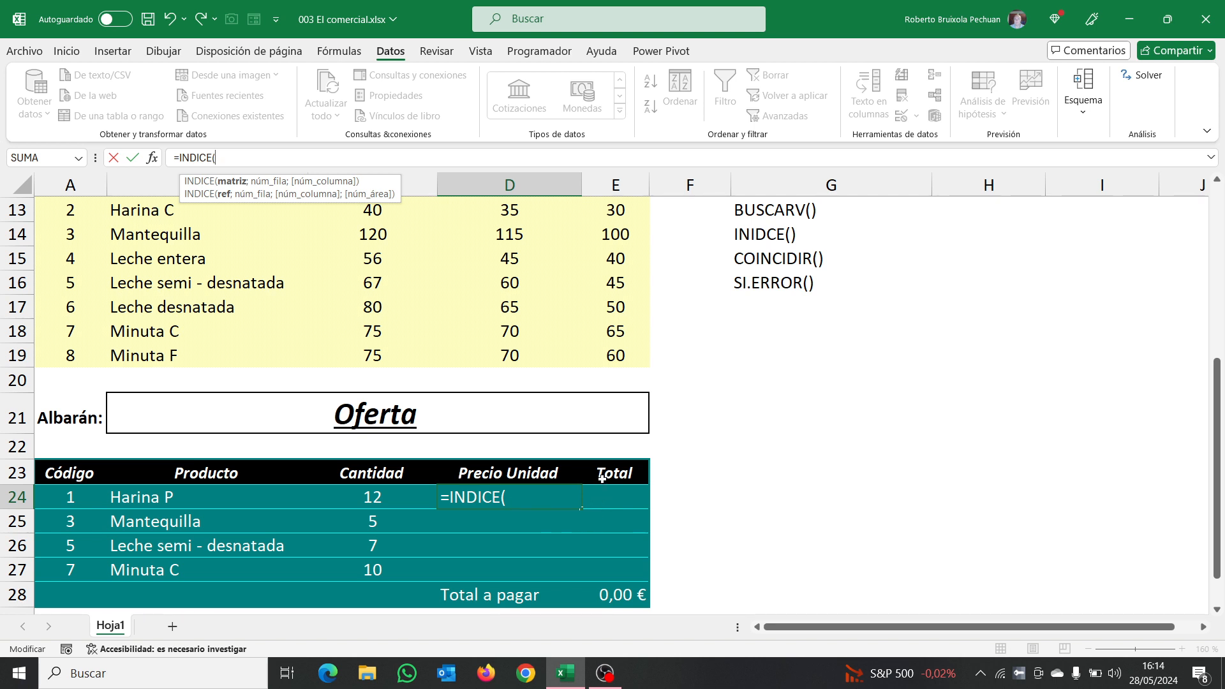
Complete the INDICE formula with the absolute price range $C$12:$E$19, row 1 and column 3, and check it against the price list.
scroll(645, 481, "up", 1)
left_click_drag(367, 258, 582, 432)
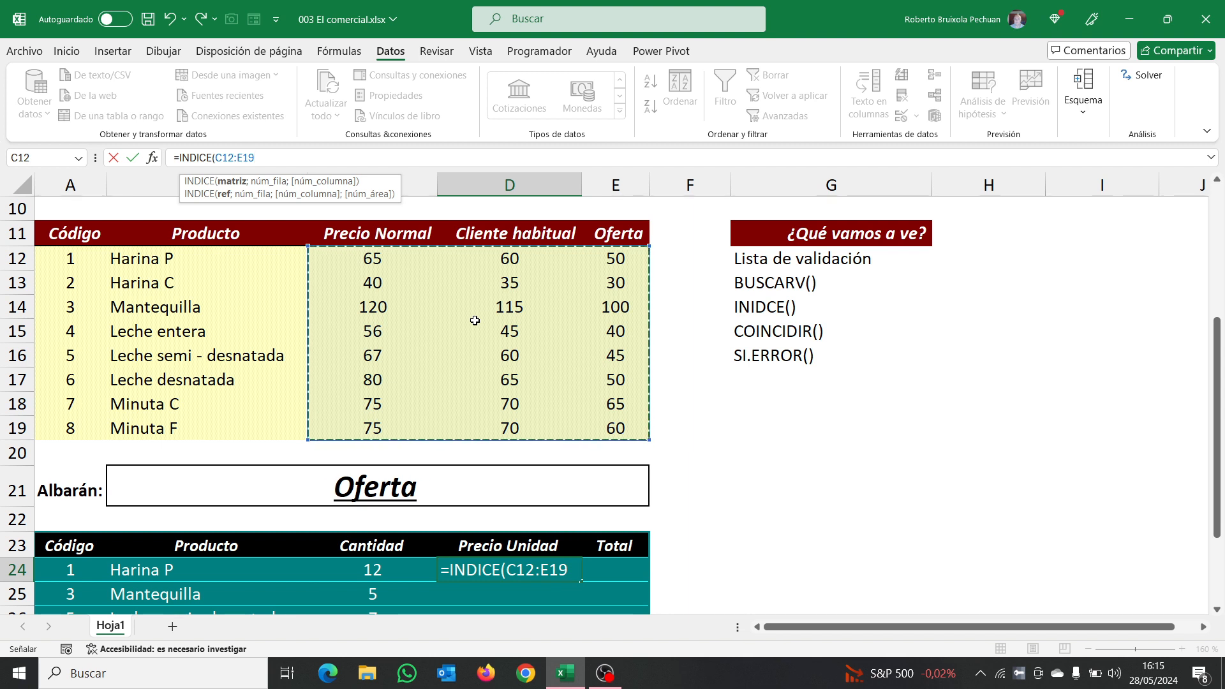
key("F4")
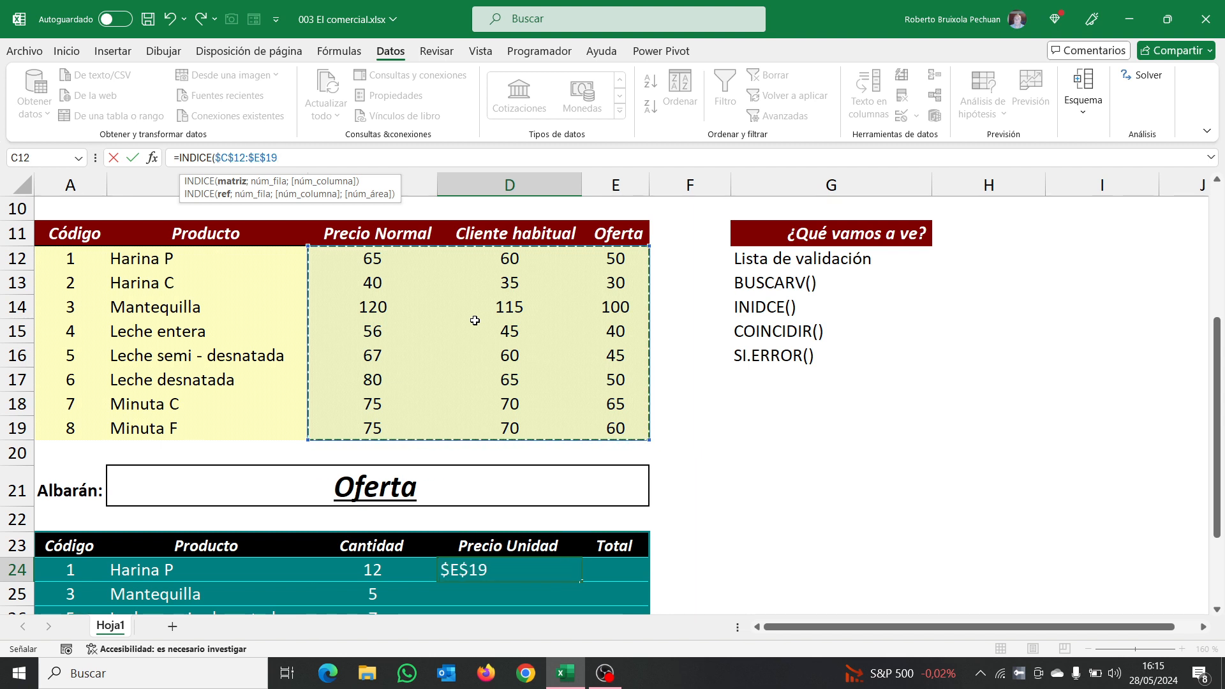
type(";")
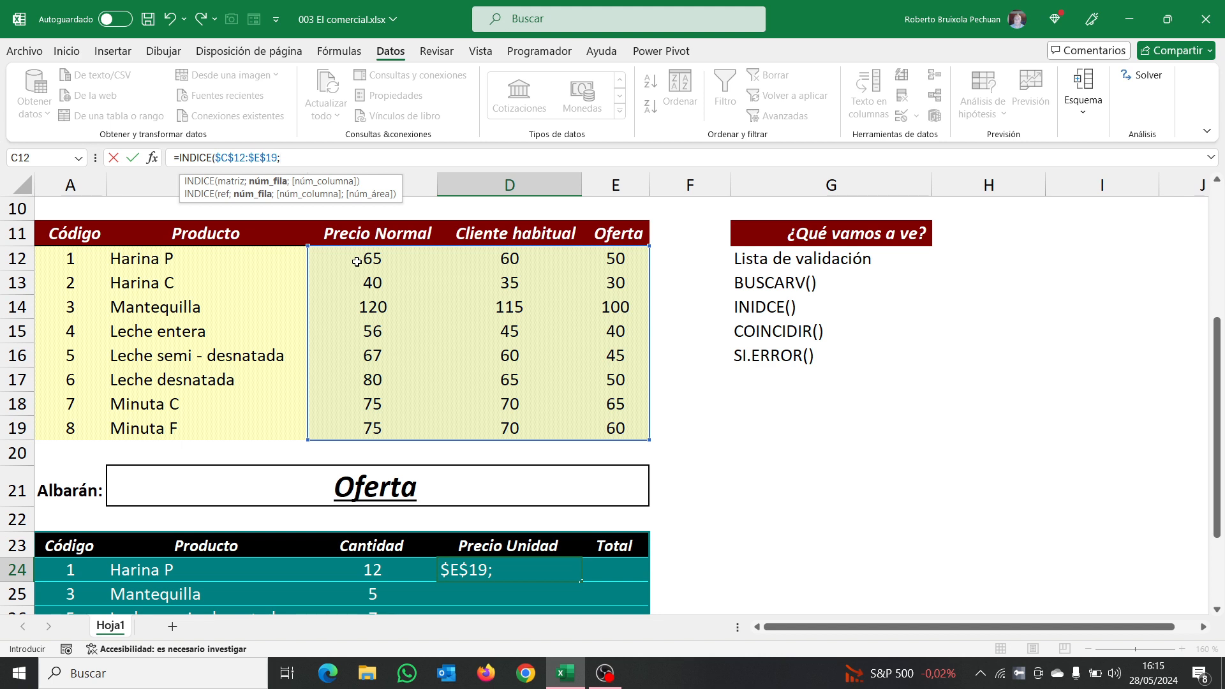
type("1;")
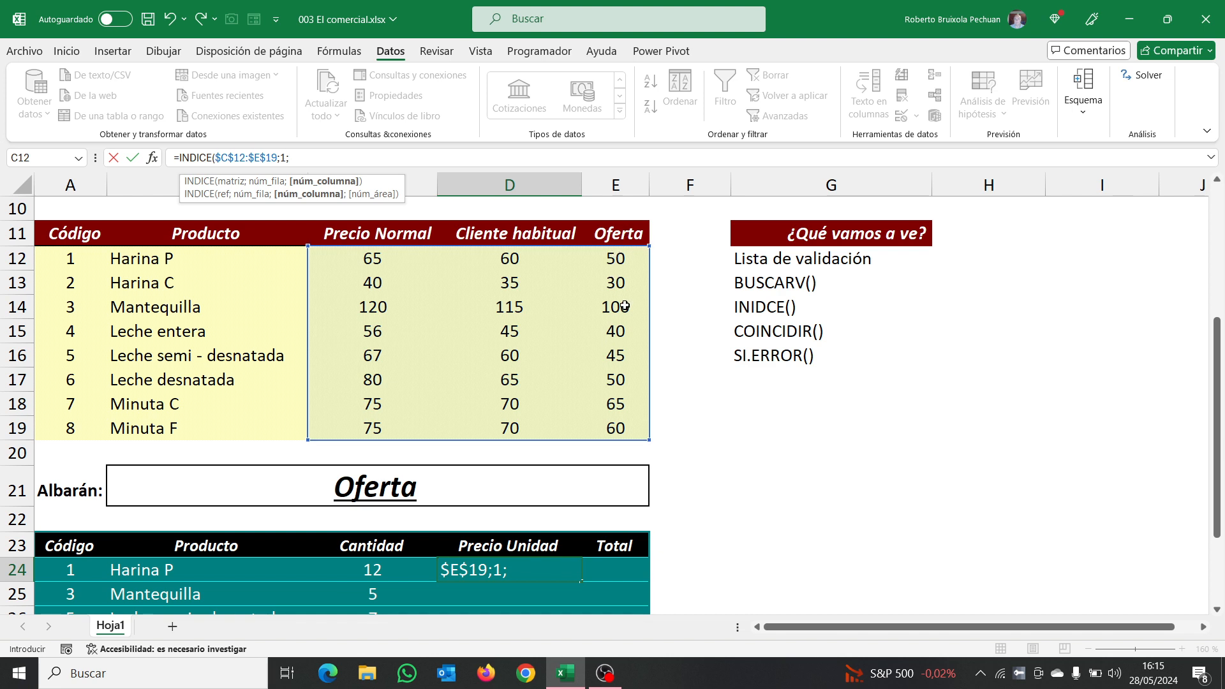
type("3)")
key("Return")
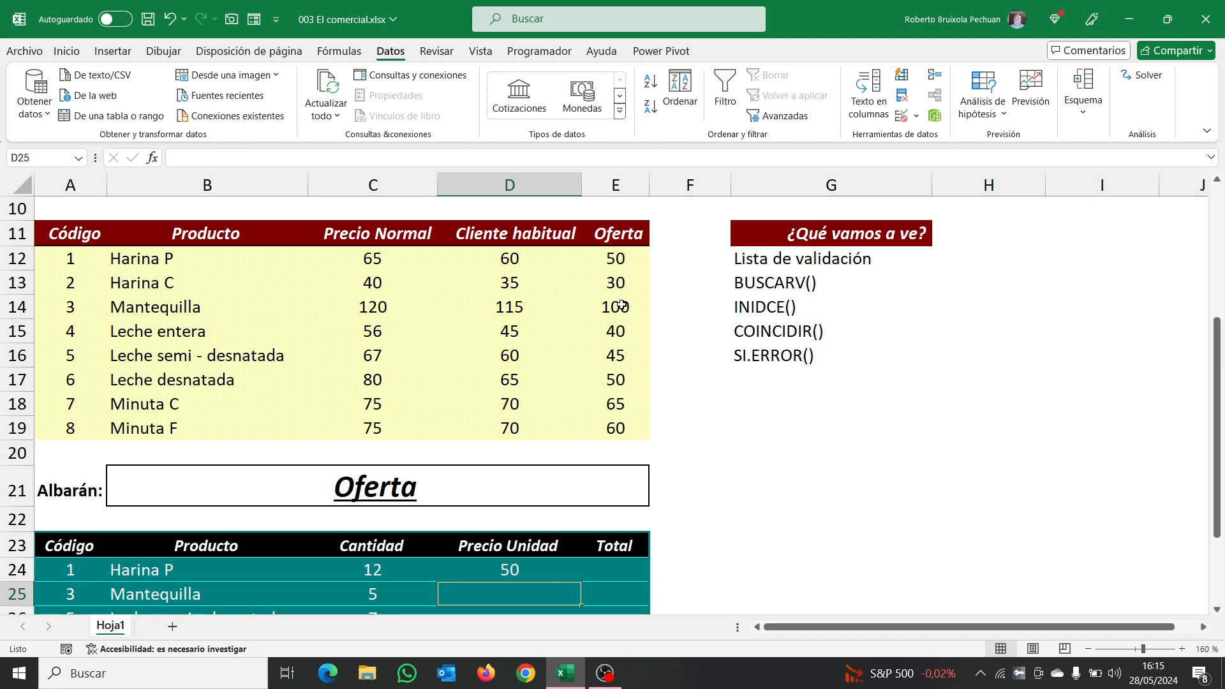
left_click(168, 570)
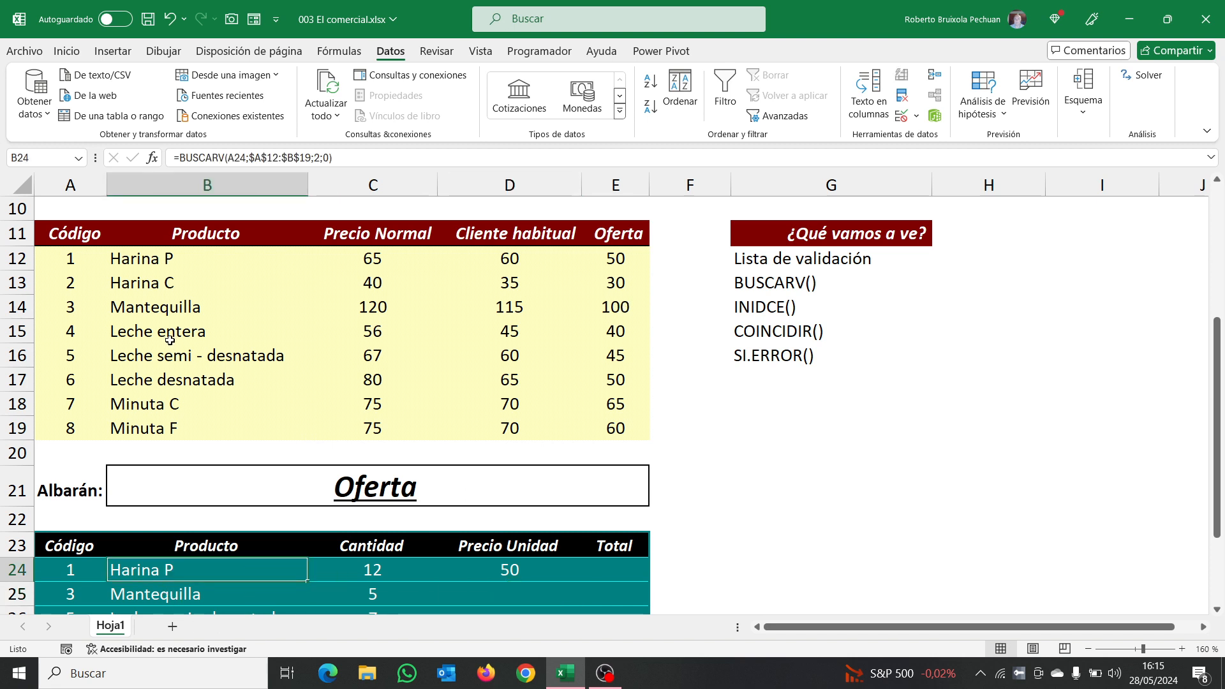
left_click(146, 267)
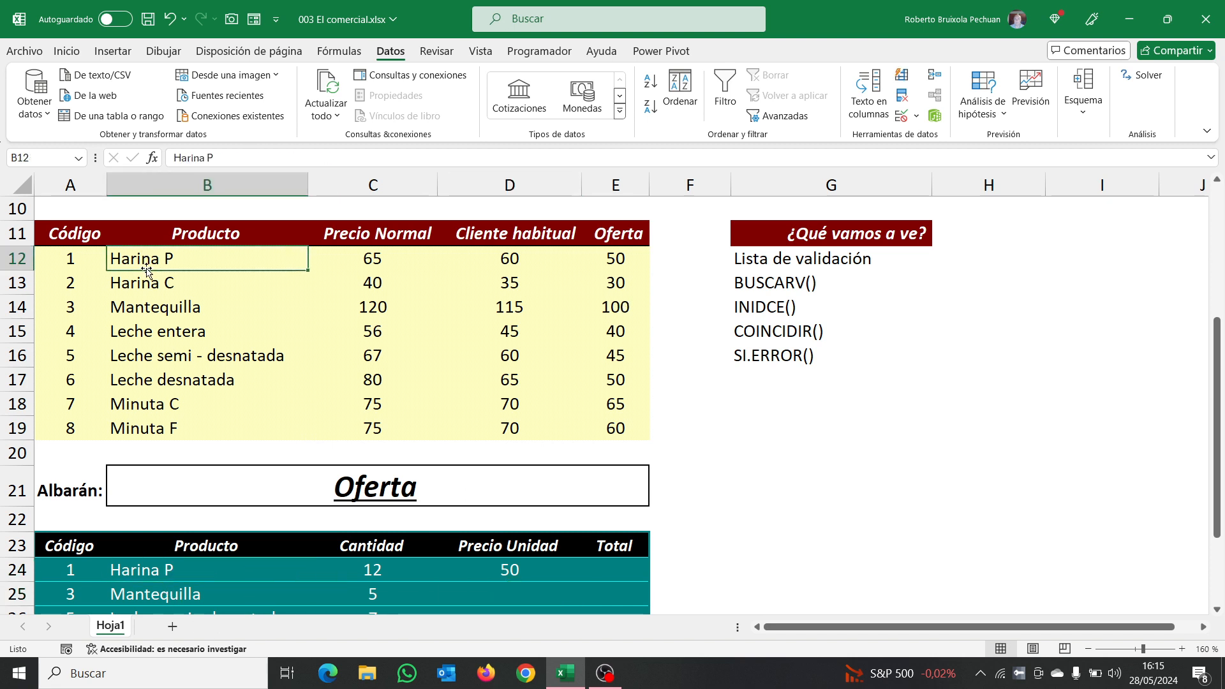
left_click(357, 493)
left_click(616, 259)
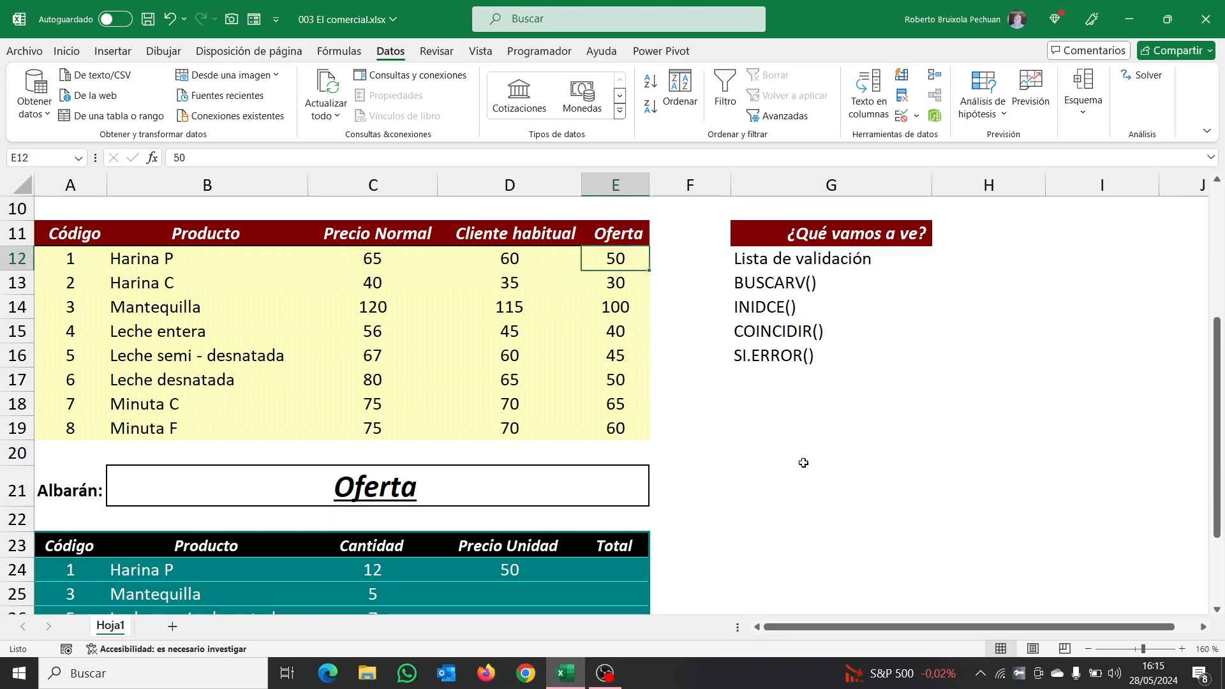
Show the formula of D24 as text in G21 using FORMULATEXTO.
left_click(812, 483)
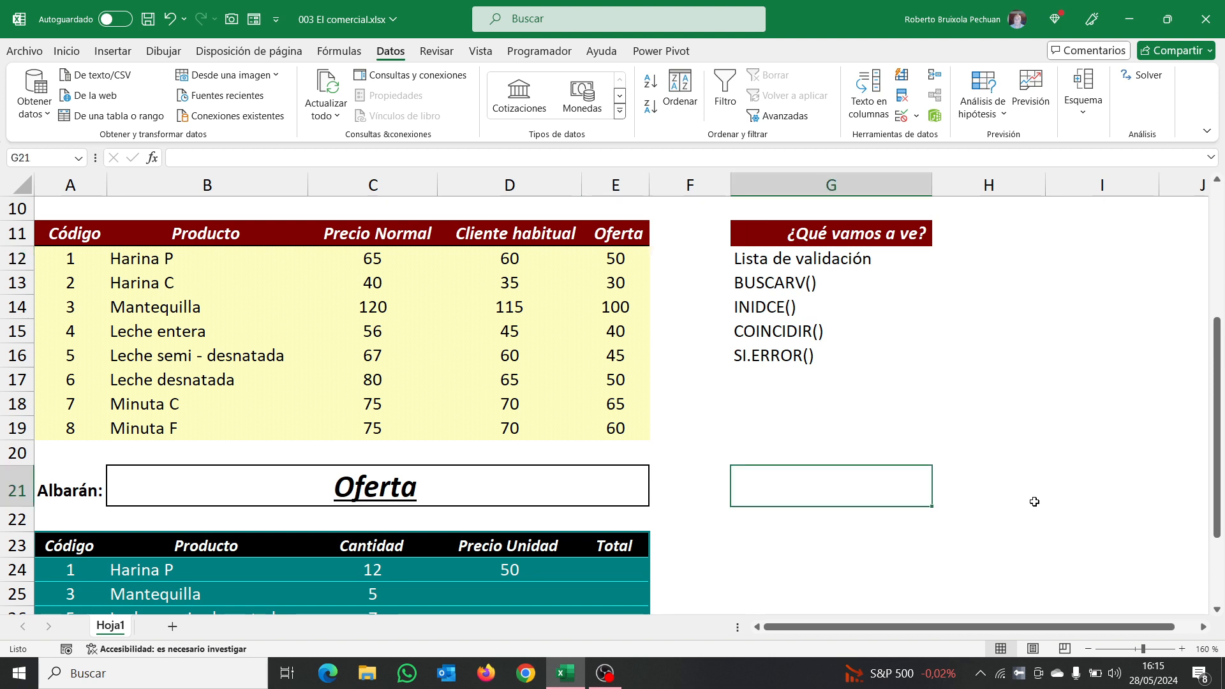
type("=FOR")
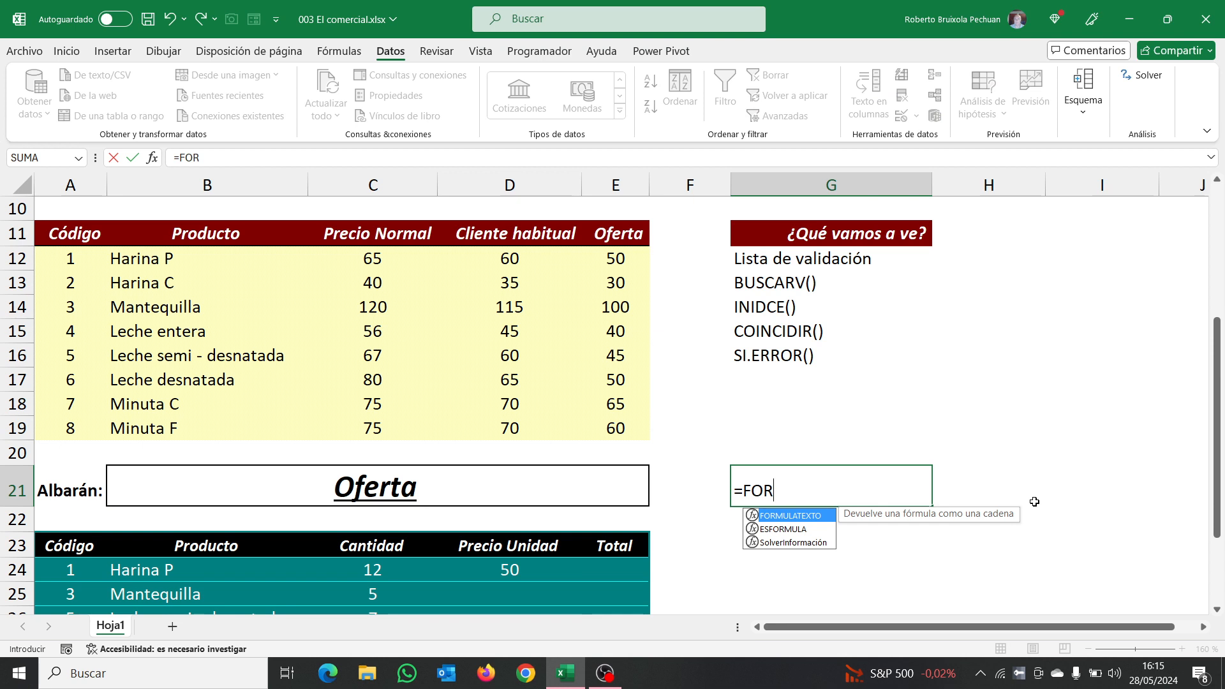
double_click(812, 517)
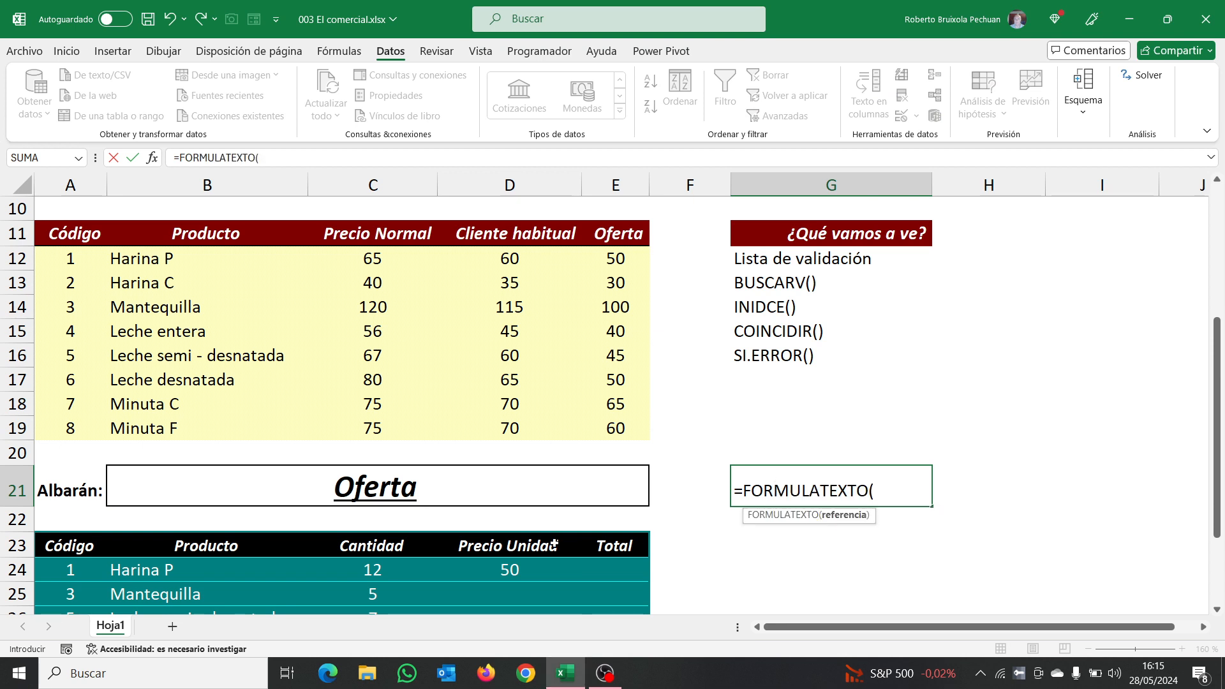
left_click(522, 569)
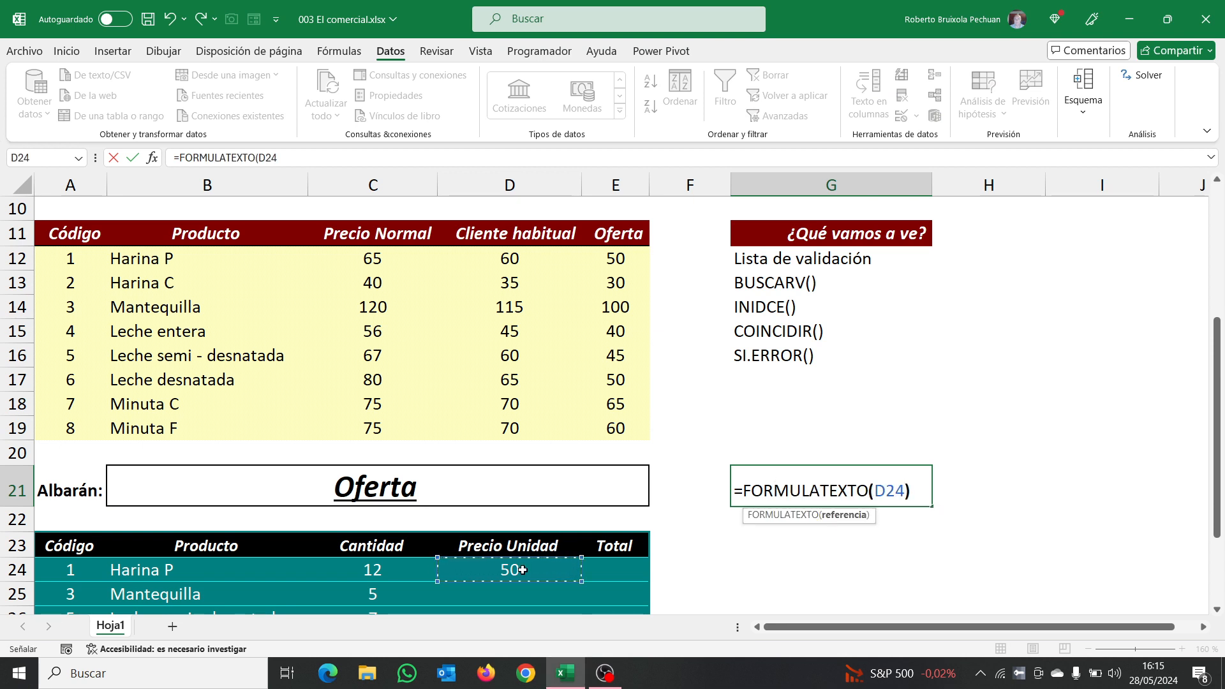
key("Return")
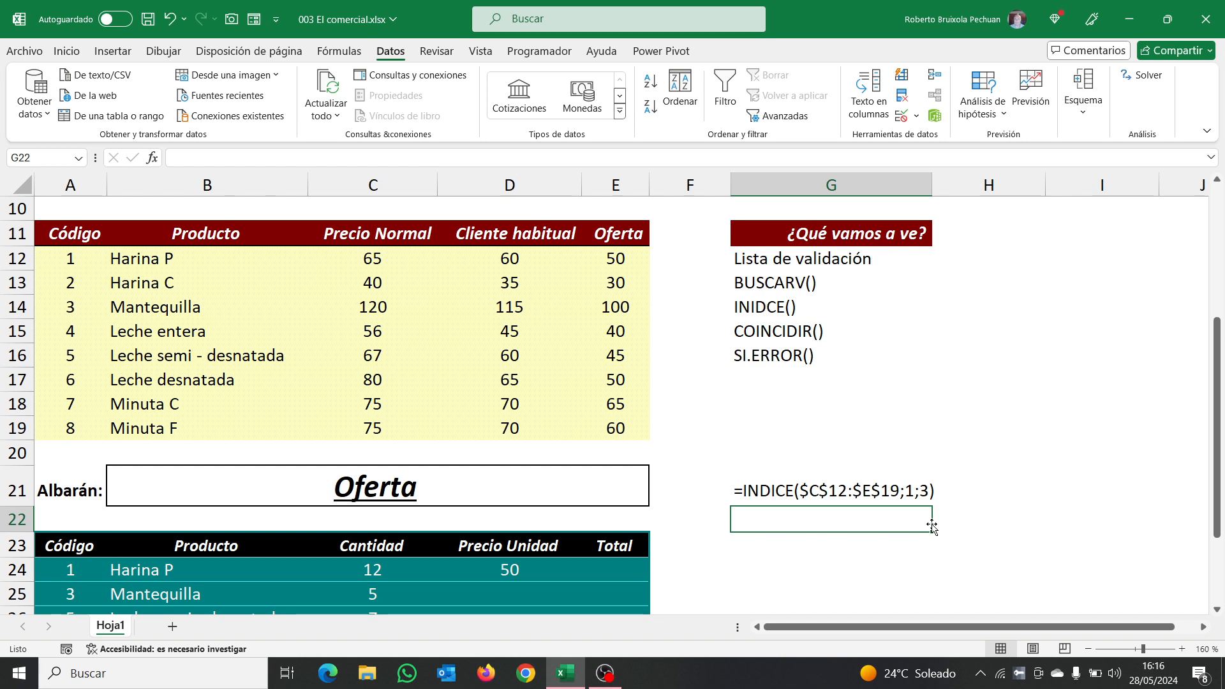
Start a COINCIDIR formula in G22 with the product name in B24 as the lookup value.
type("=")
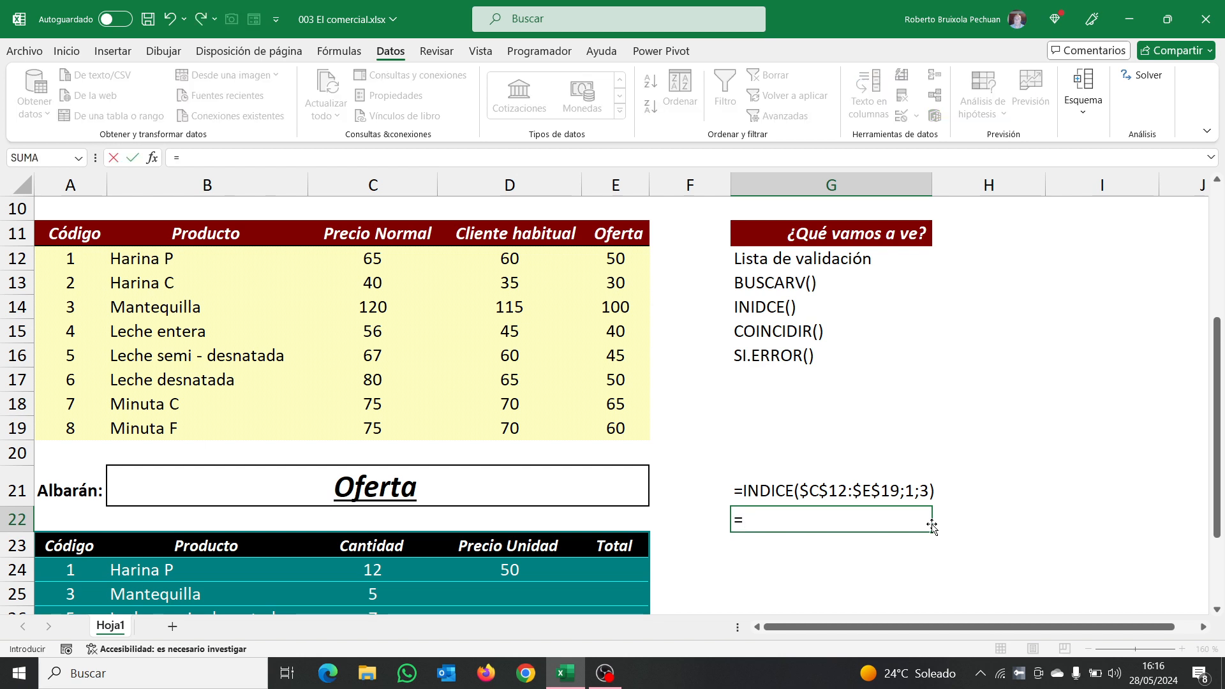
type("COINCI")
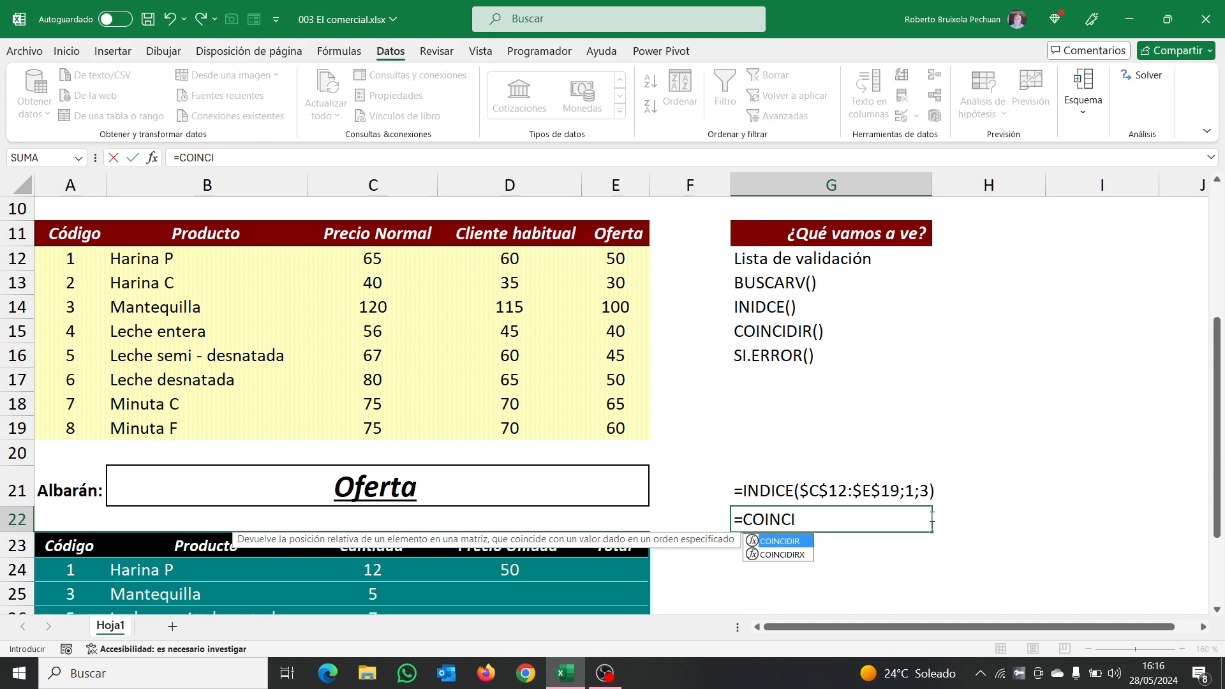
double_click(778, 541)
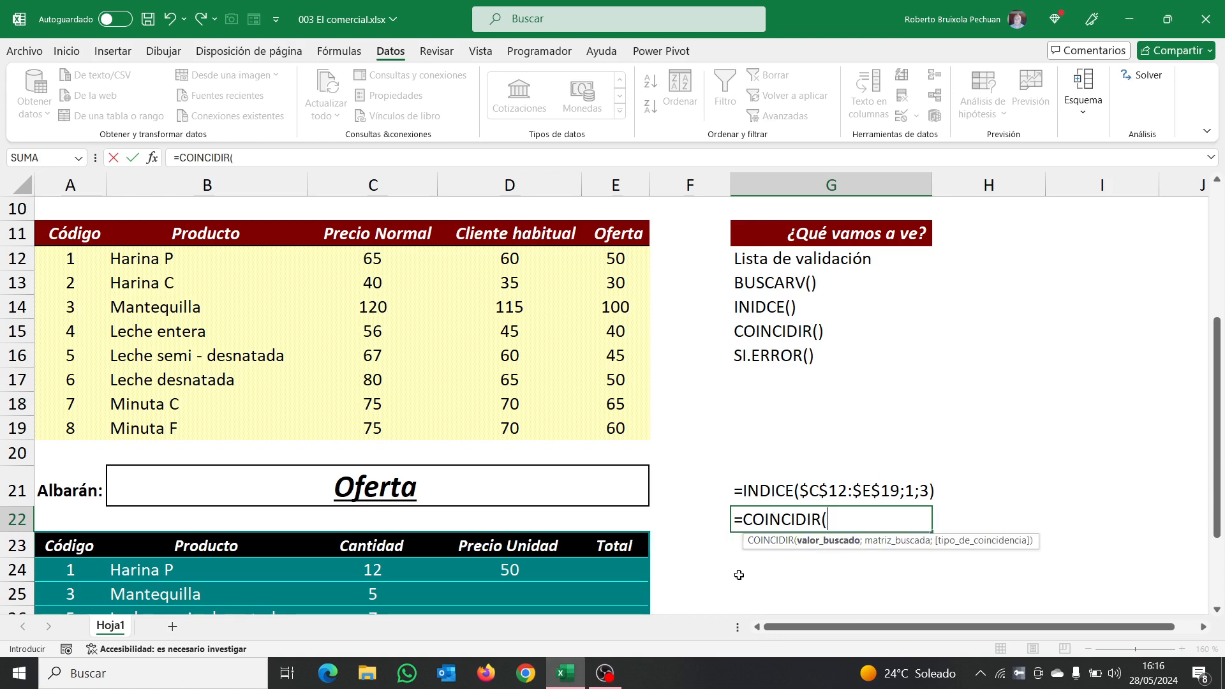
left_click(148, 573)
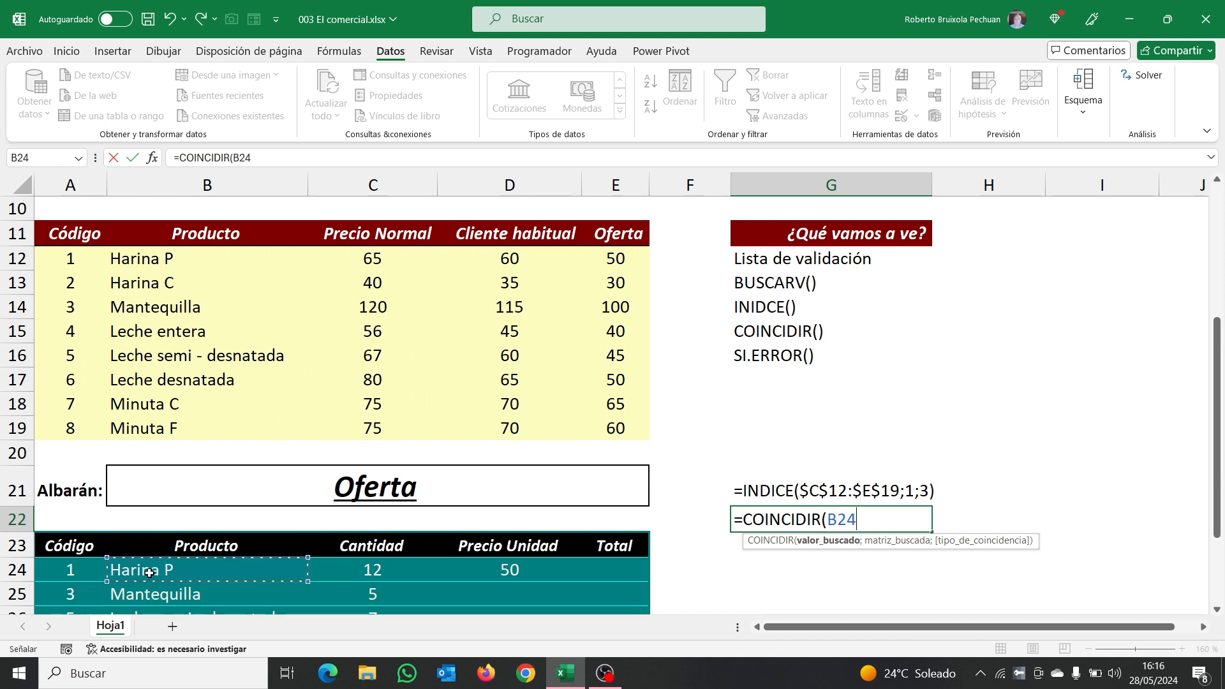
type(";")
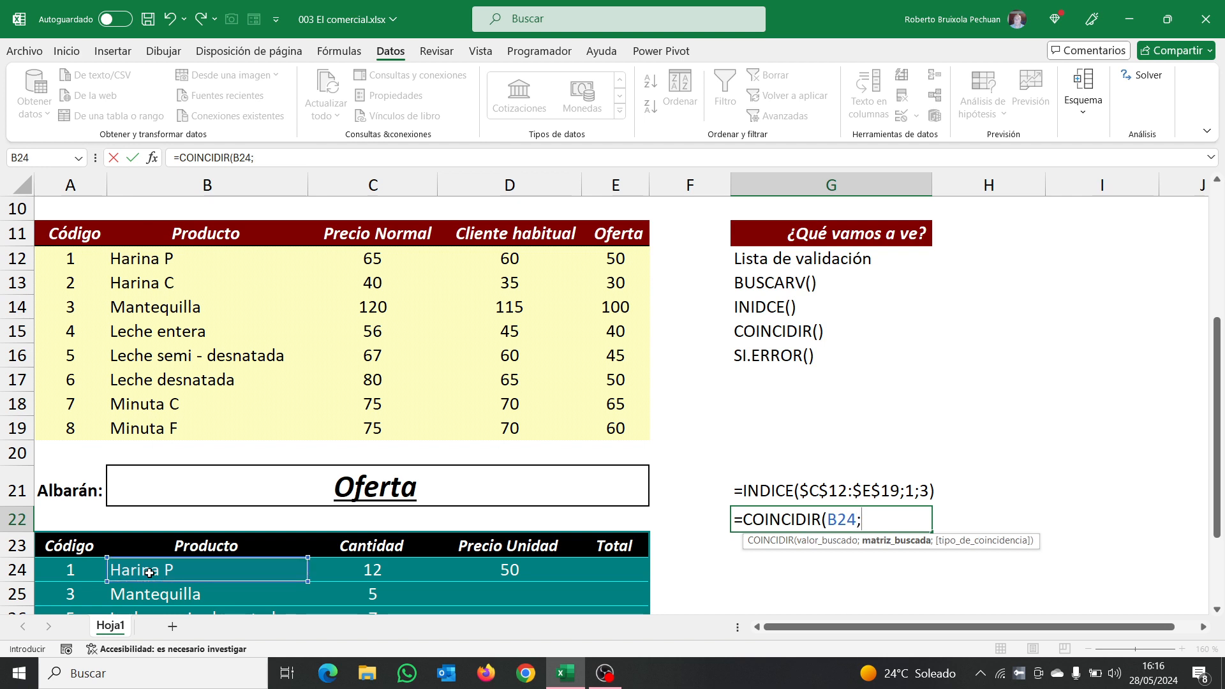
Complete the COINCIDIR formula with the absolute product range $B$12:$B$19 and exact match 0.
left_click(156, 260)
left_click_drag(156, 260, 300, 436)
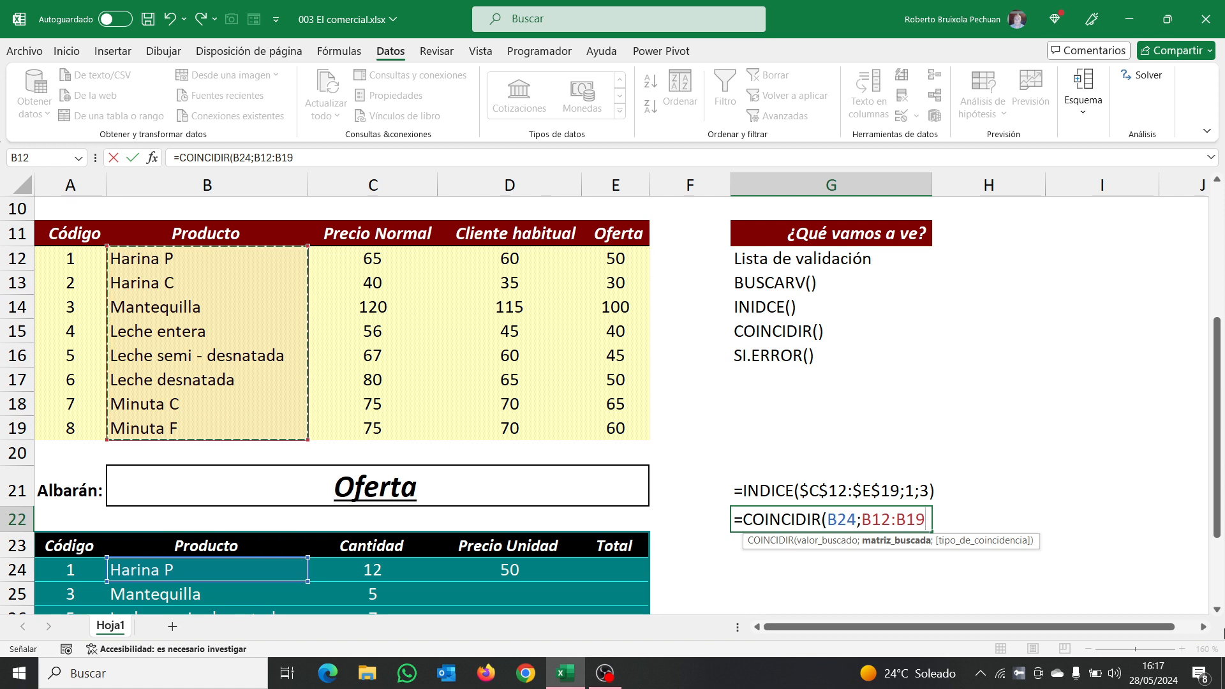
key("F4")
type(";")
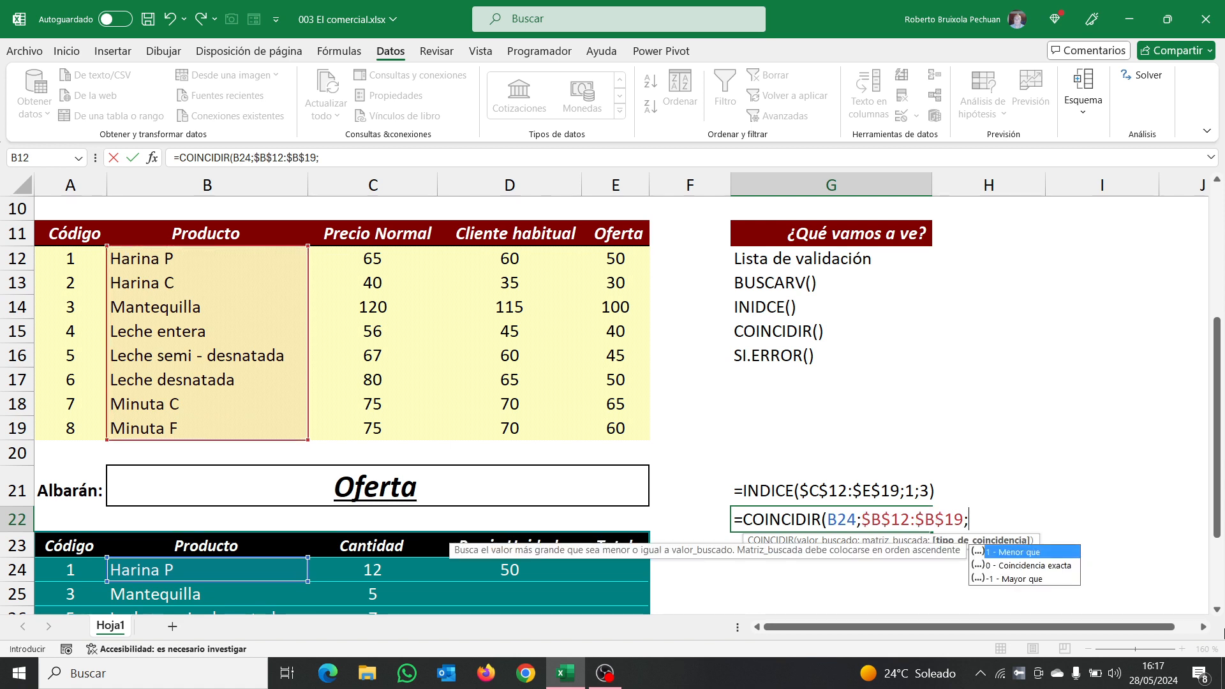
type("0")
key("Return")
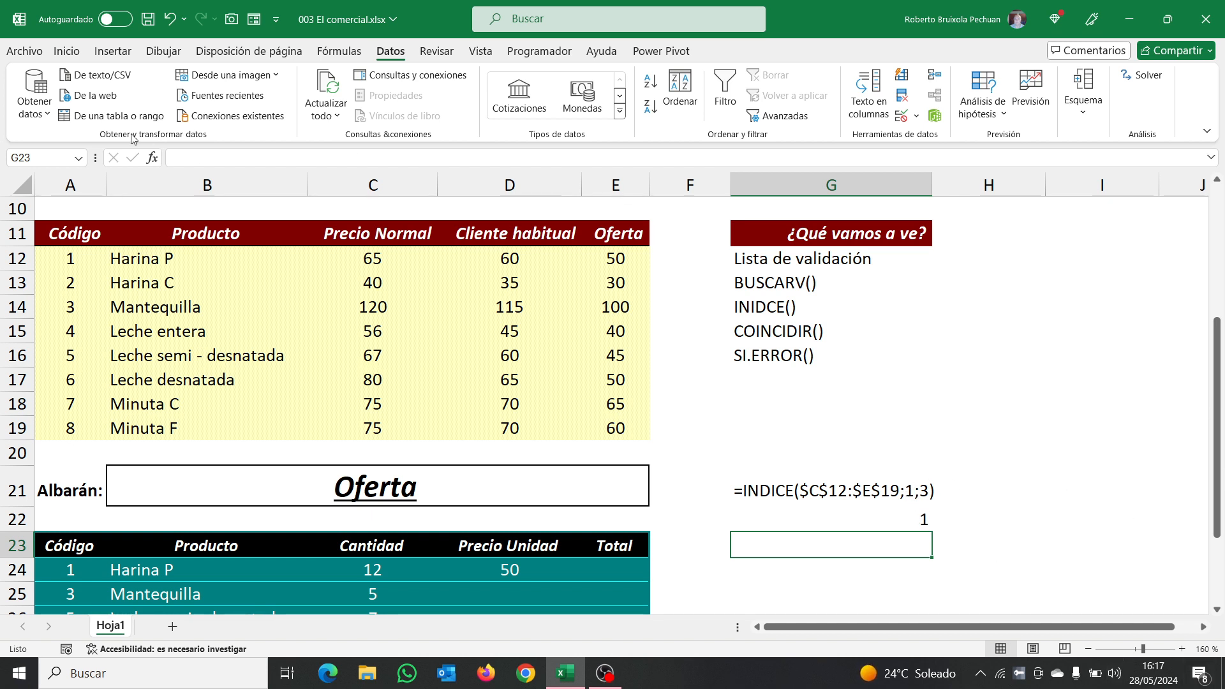
Draw thin red pen arrows pointing at the row argument 1 of the INDICE formula in G21 and at the result in G22.
left_click(168, 55)
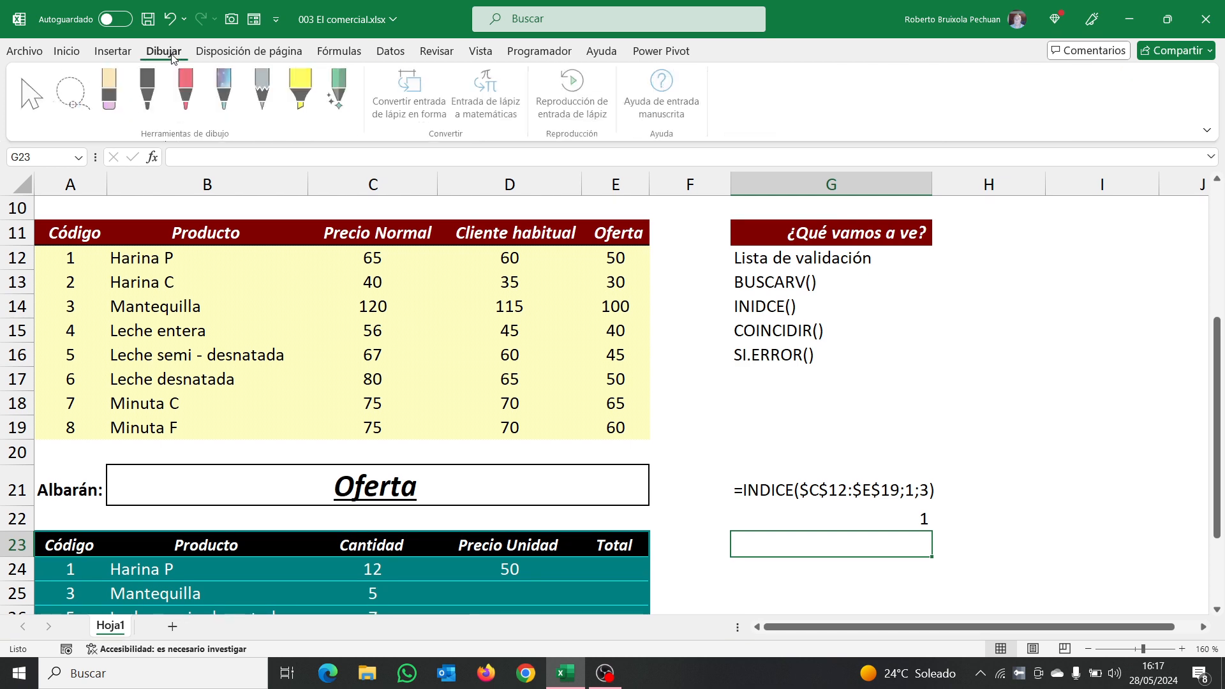
left_click(195, 105)
left_click(199, 108)
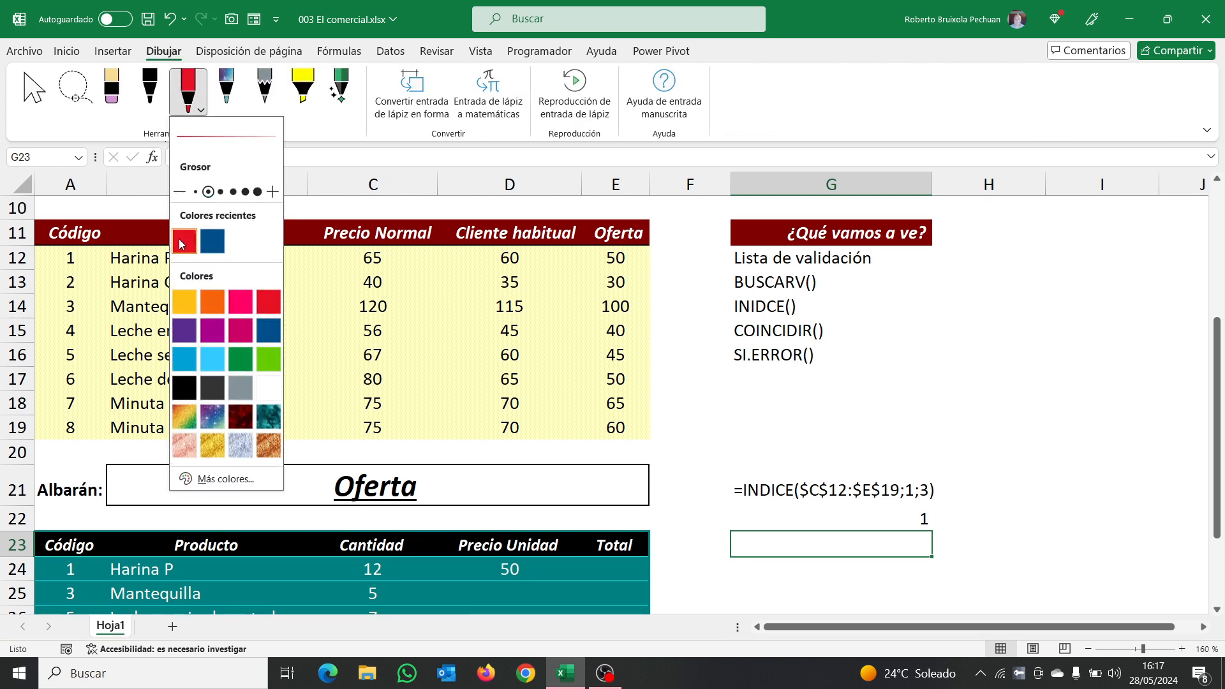
left_click(290, 193)
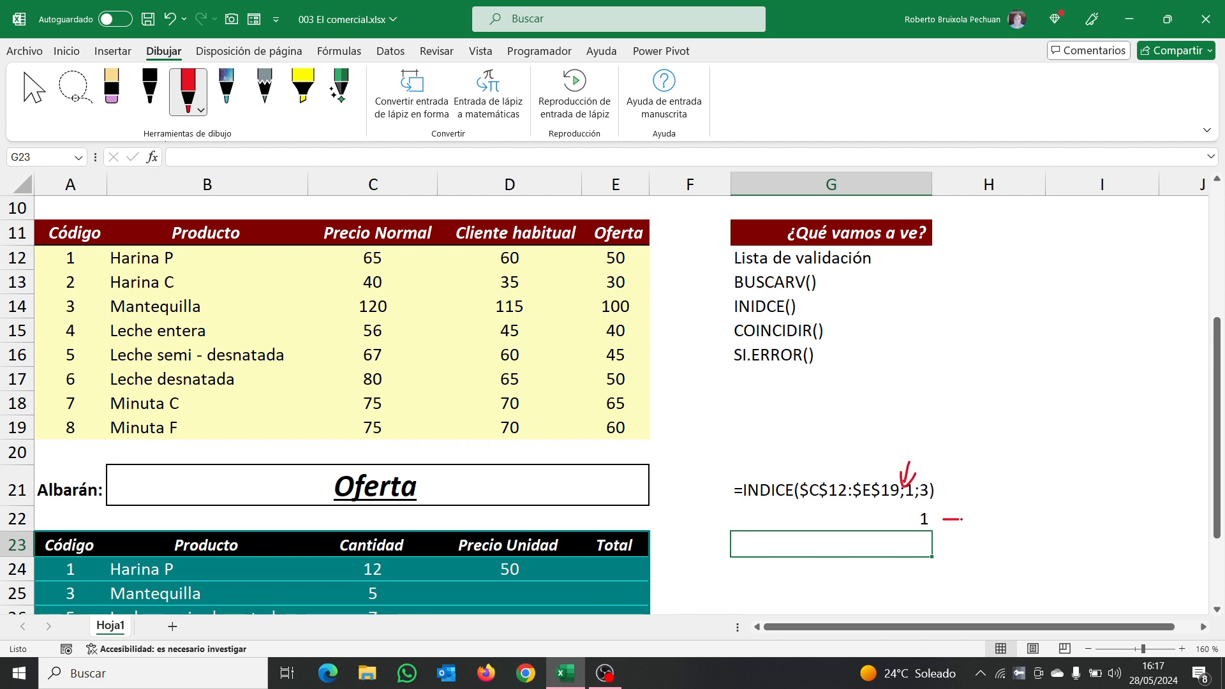
left_click_drag(936, 519, 943, 529)
key("Escape")
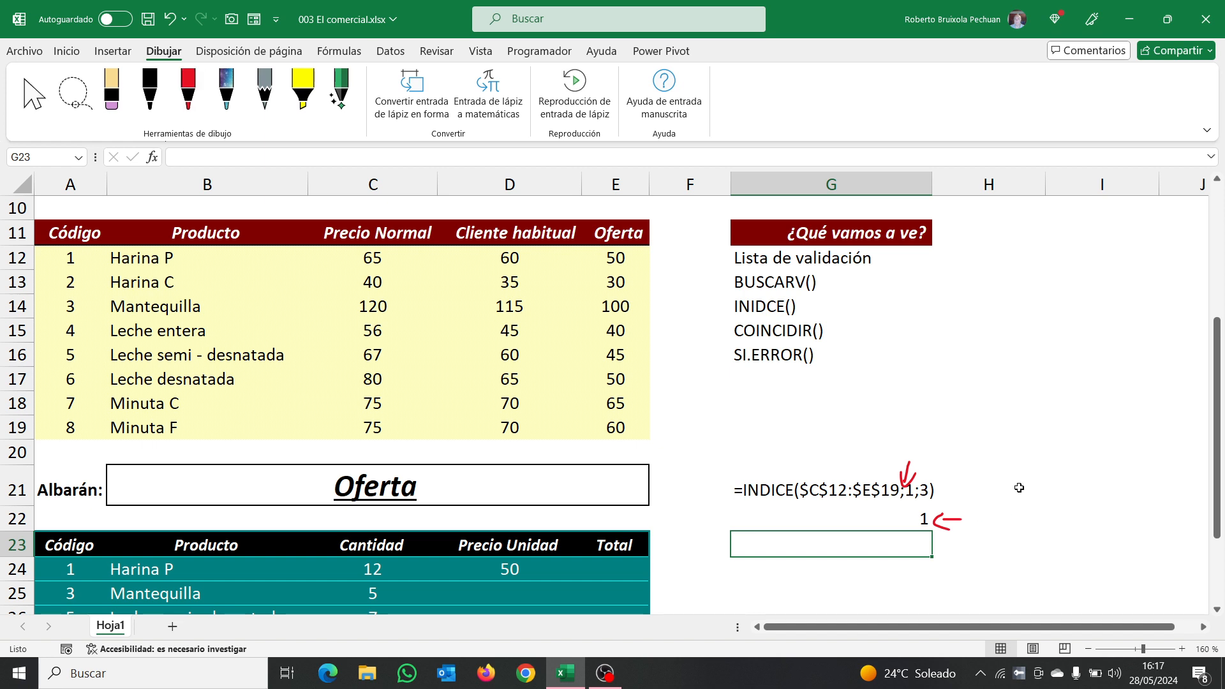
Select cell I22, in the same row as the COINCIDIR result in G22.
left_click(1029, 519)
left_click(1082, 514)
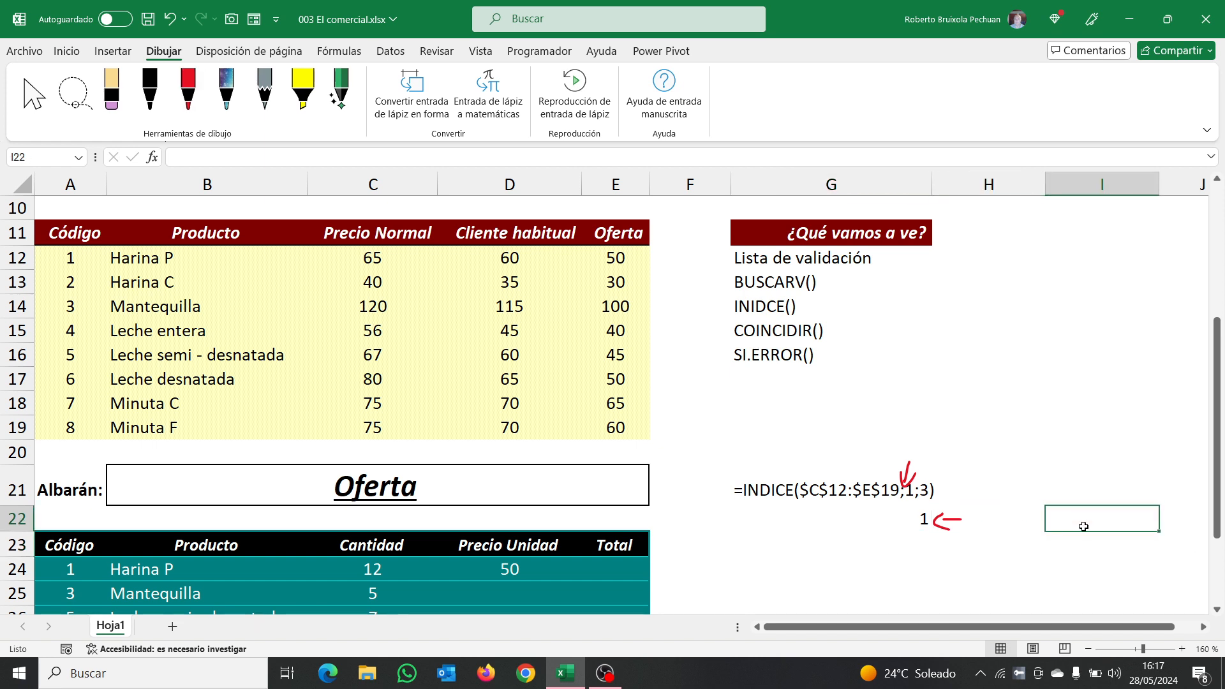
left_click(1202, 628)
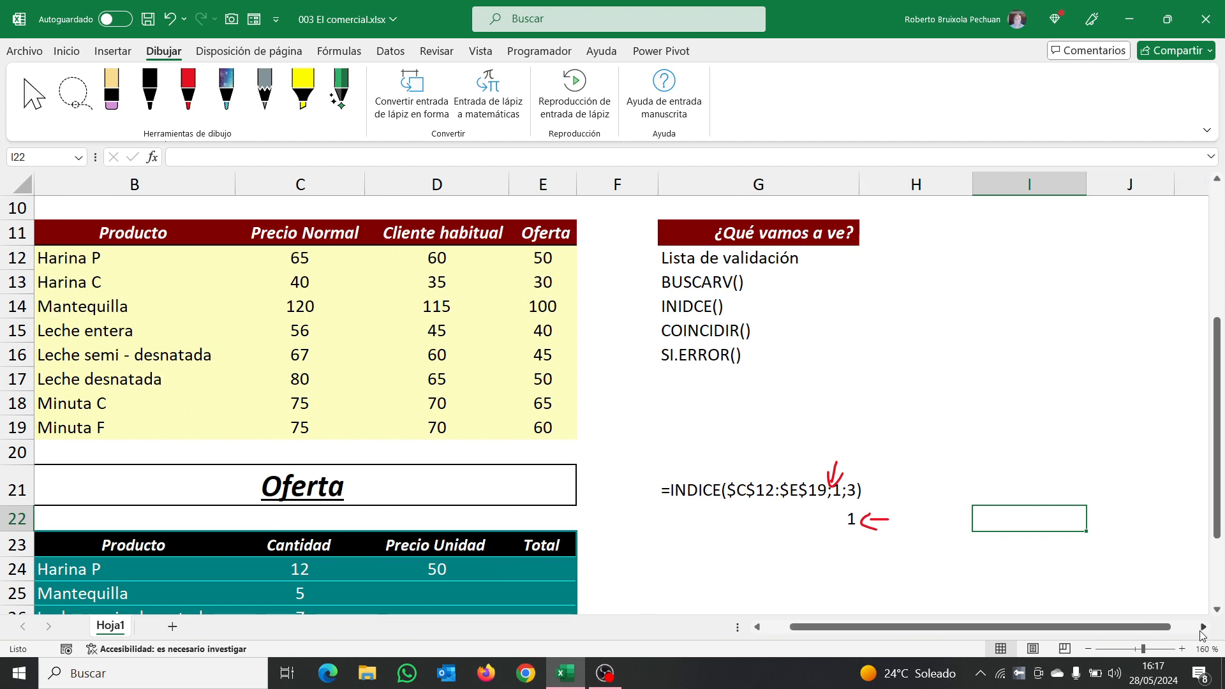
type("=COIN")
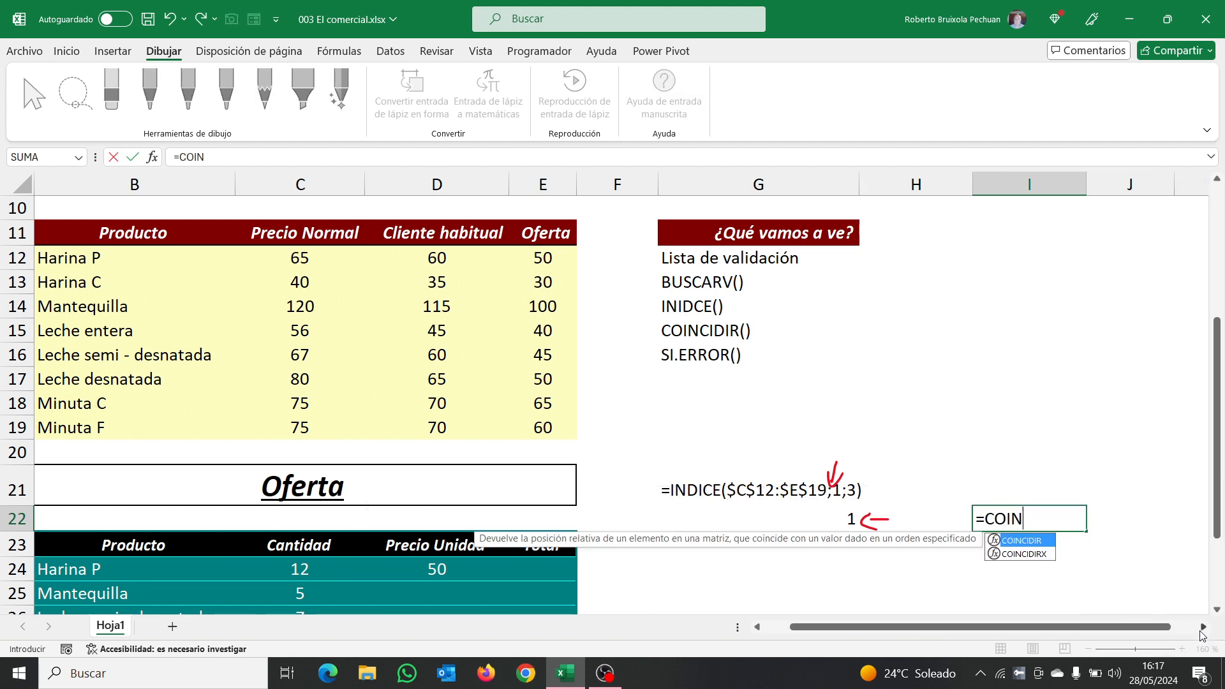
type("CIID")
key("BackSpace")
key("BackSpace")
key("BackSpace")
key("BackSpace")
key("BackSpace")
key("BackSpace")
key("BackSpace")
key("BackSpace")
key("BackSpace")
Show the formula of G22 as text in I22 using FORMULATEXTO.
type("=FORMULA")
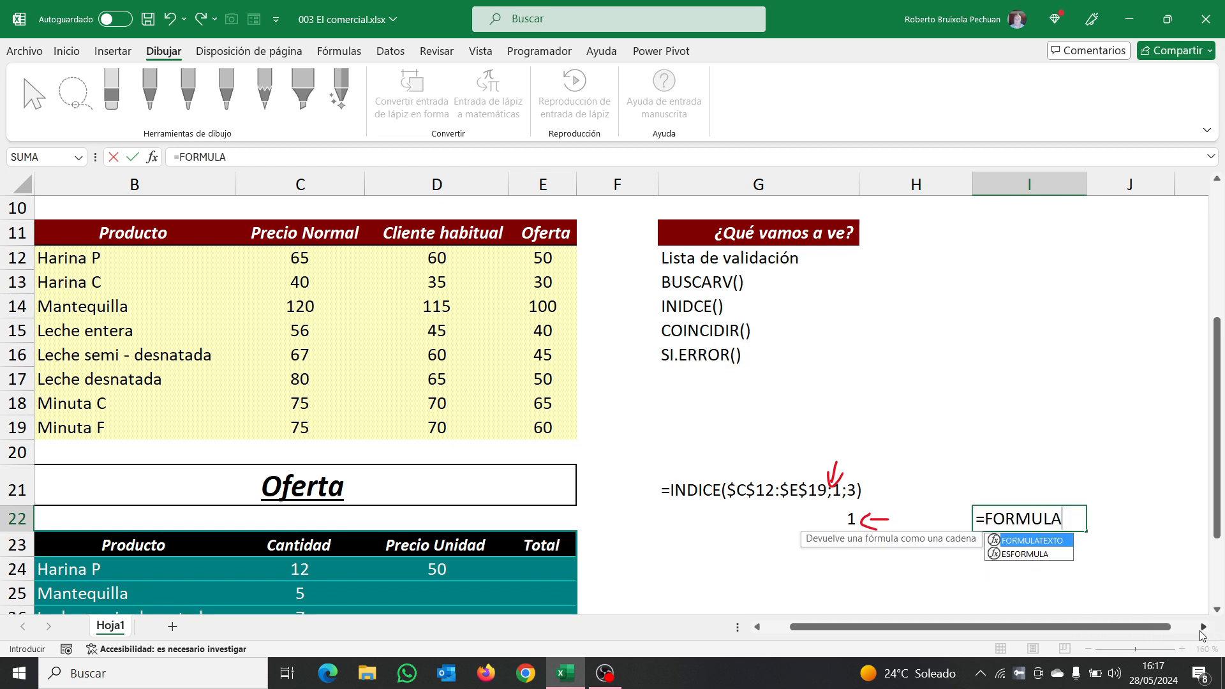
double_click(1047, 541)
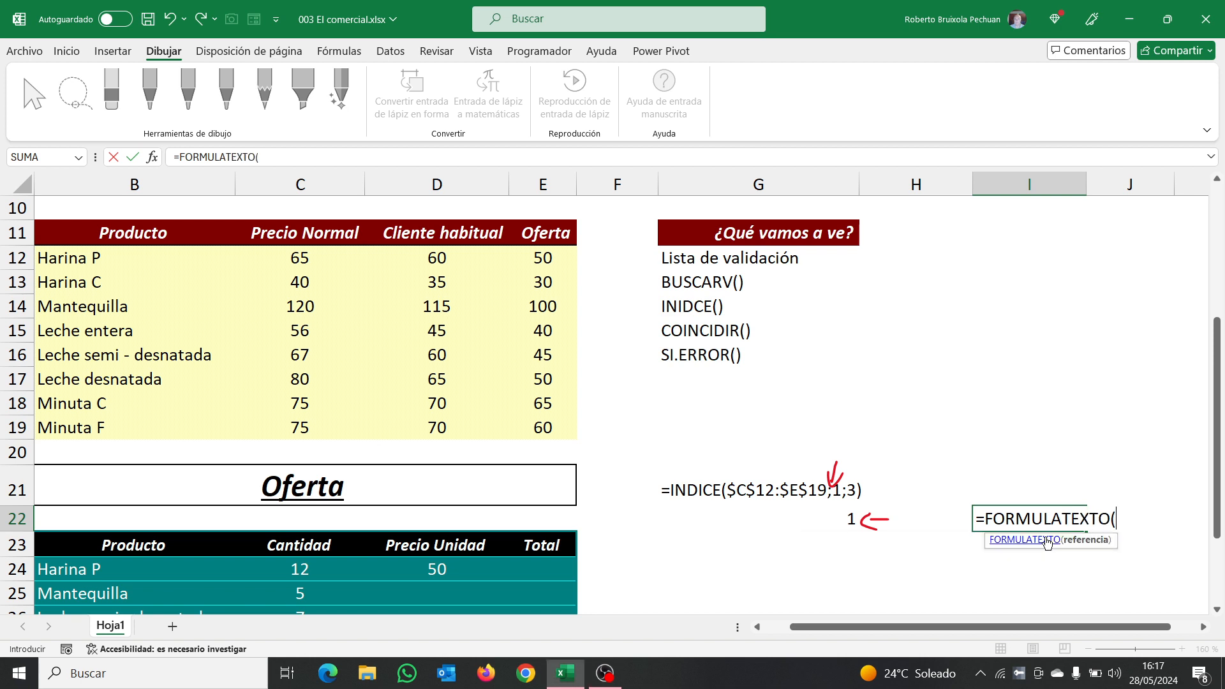
left_click(852, 520)
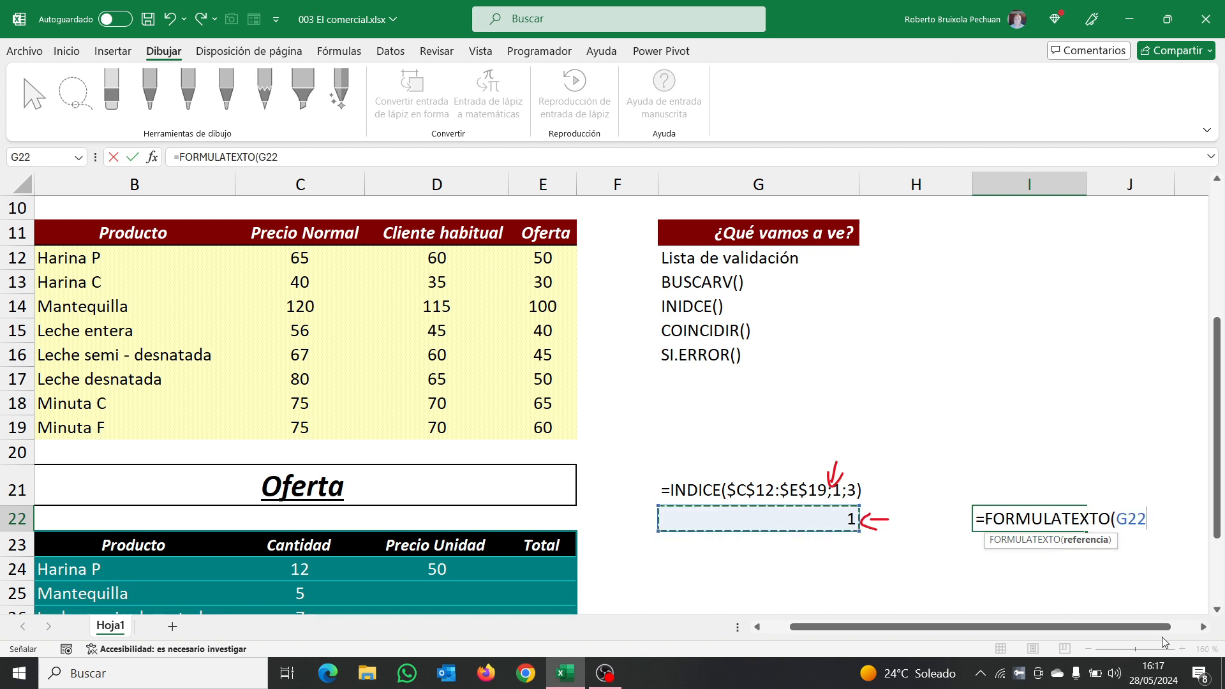
type(")")
key("Return")
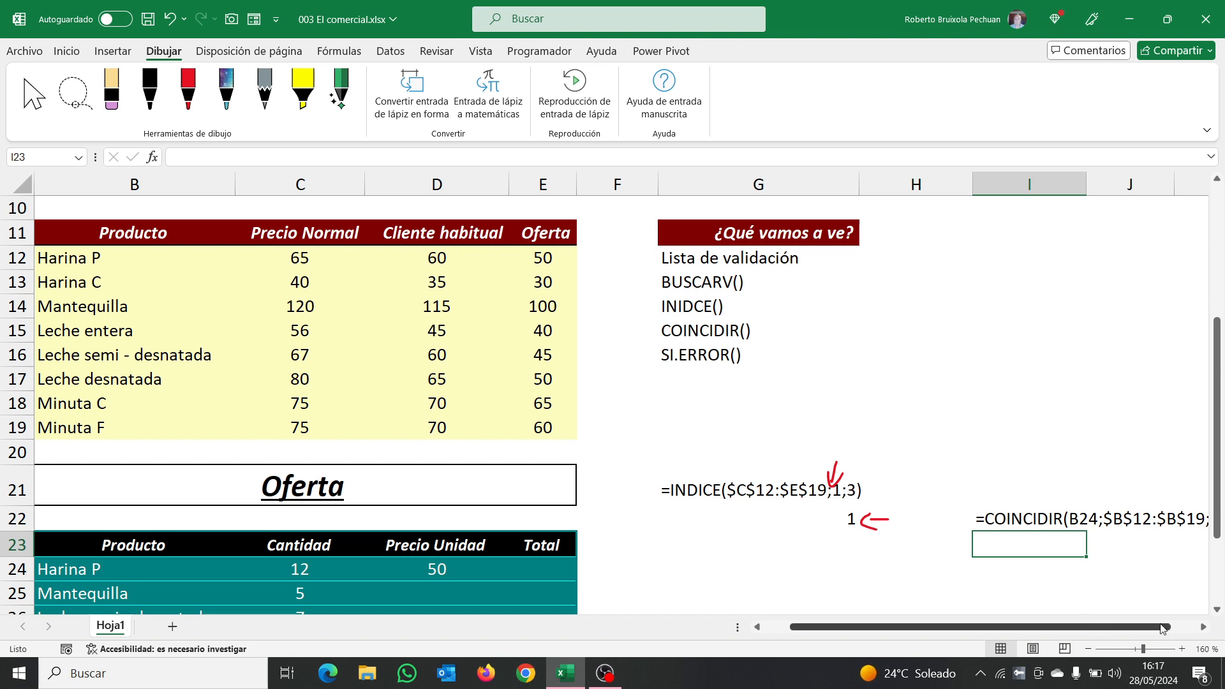
left_click_drag(1160, 626, 1188, 625)
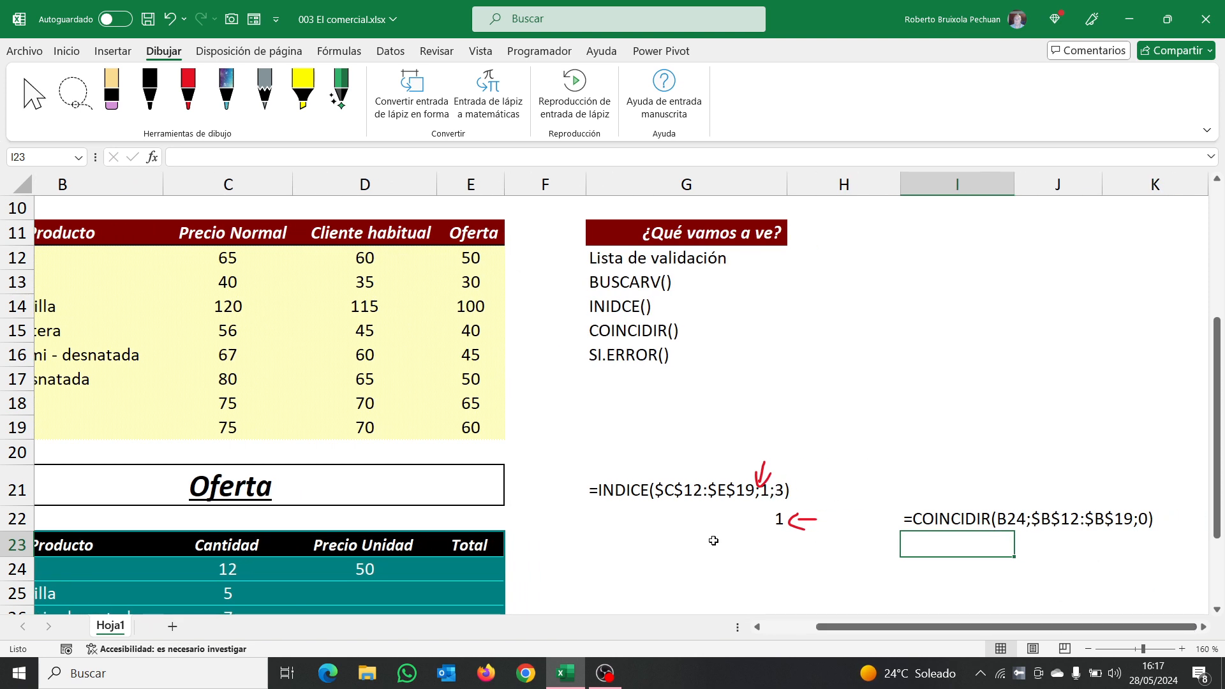
Start a COINCIDIR formula in G23 with the delivery note's price type in B21 as the lookup value.
left_click(776, 549)
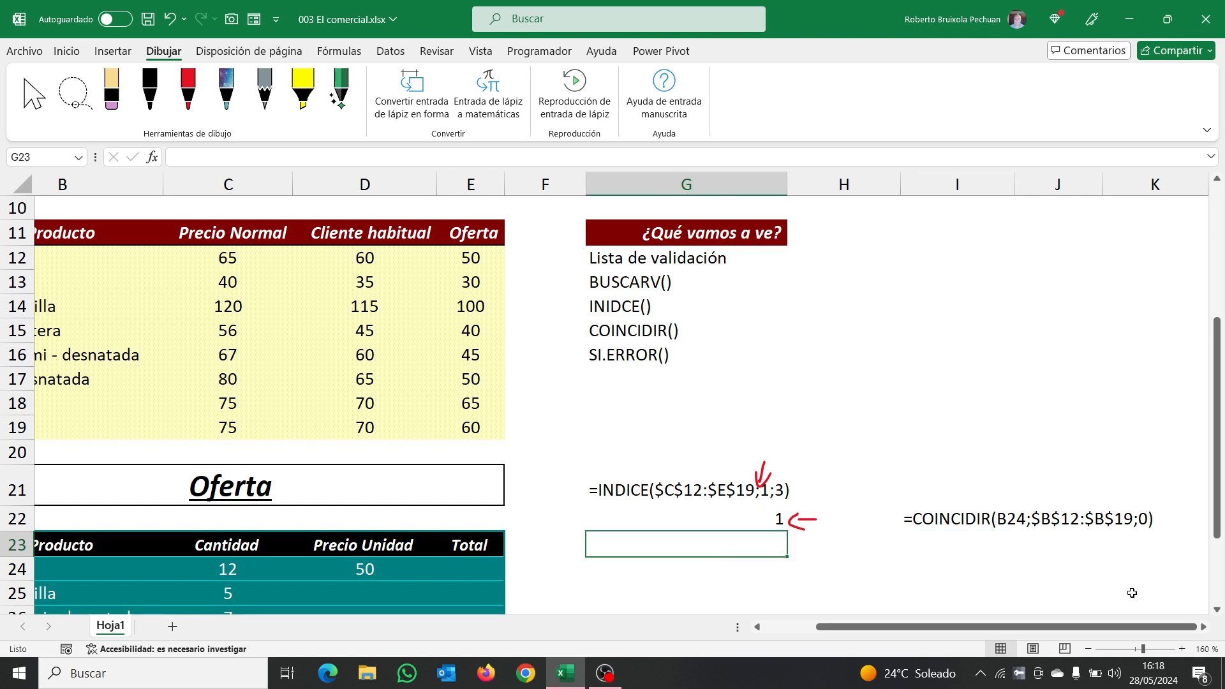
type("=")
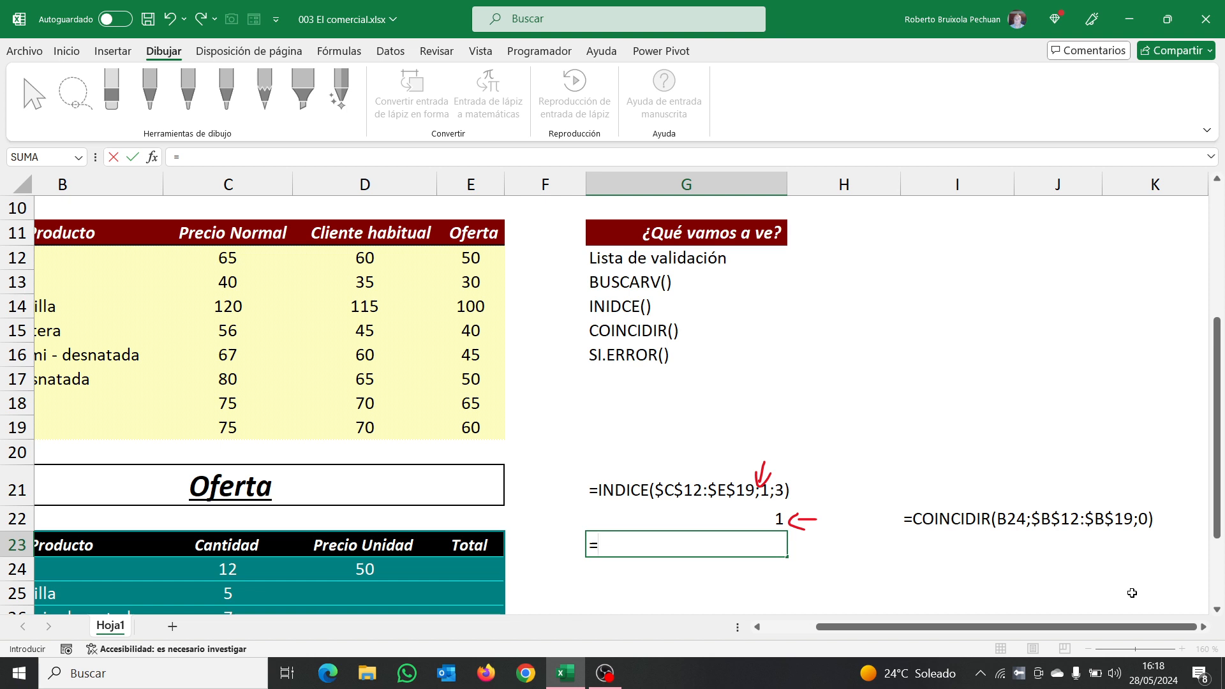
type("COINCI")
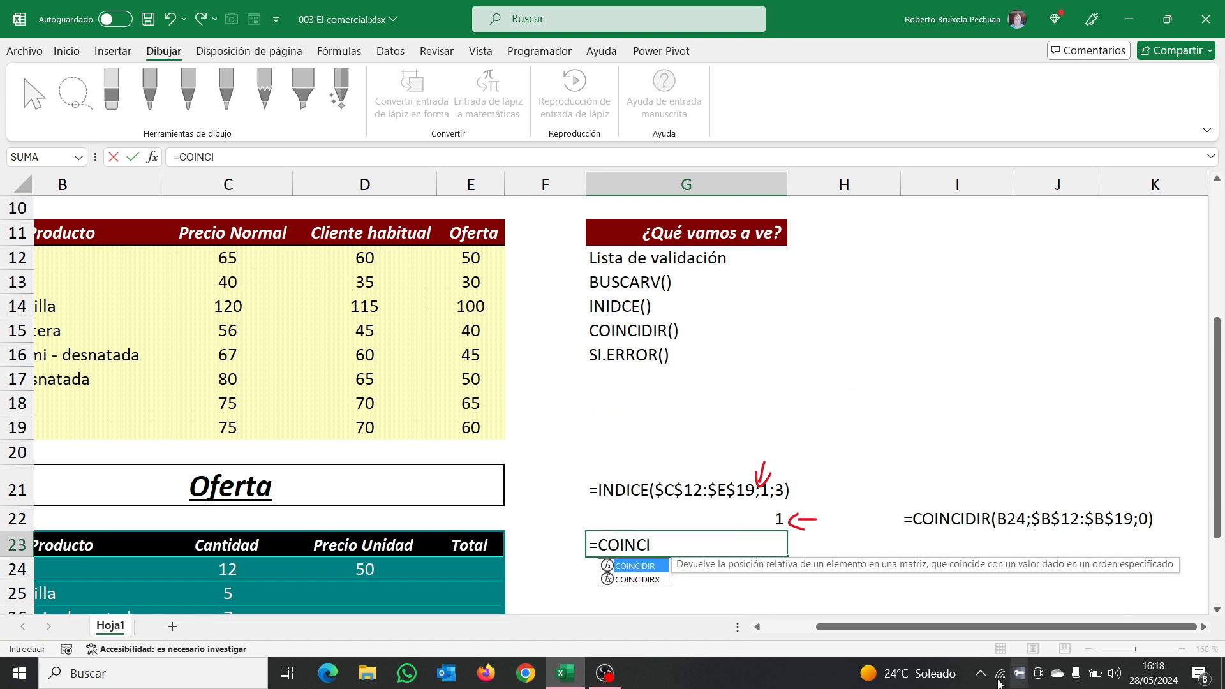
double_click(638, 567)
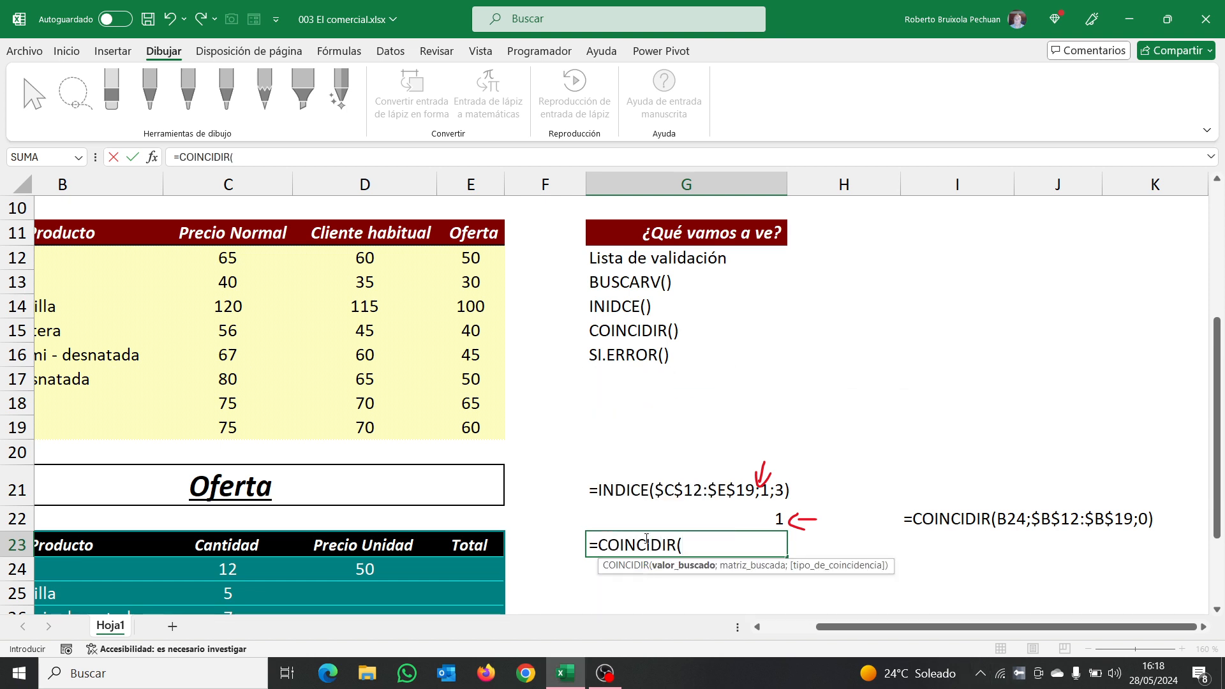
left_click(261, 483)
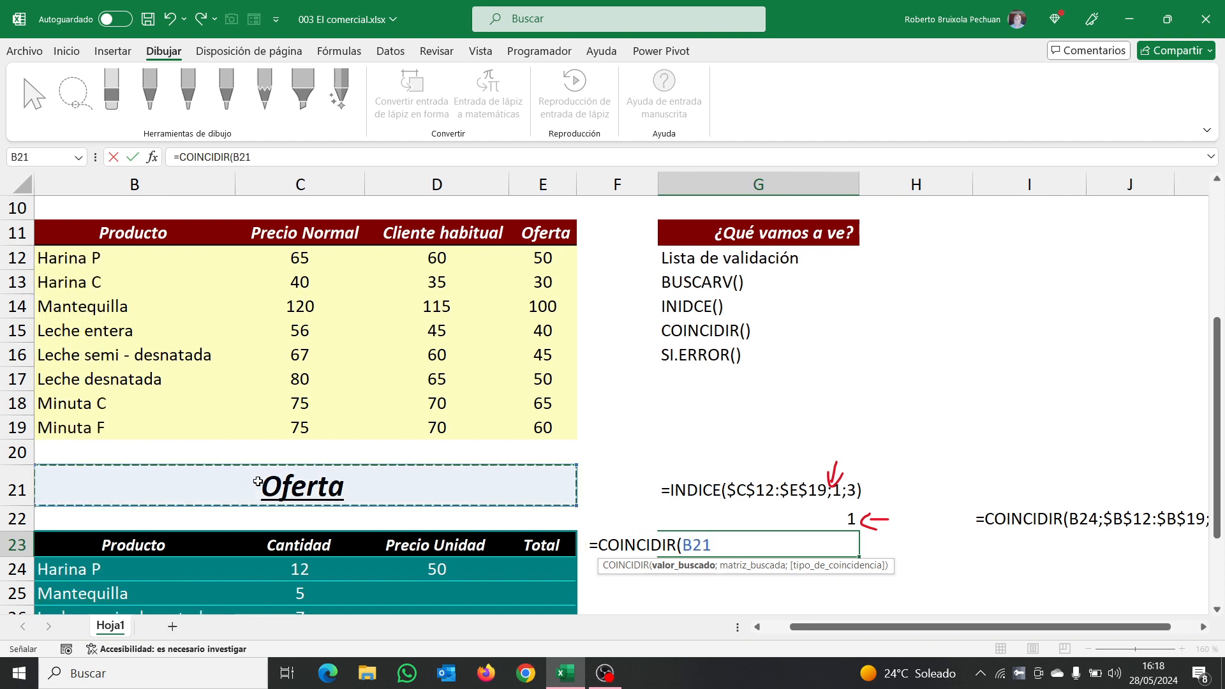
Complete the G23 COINCIDIR formula with the absolute price header range $C$11:$E$11 and exact match 0.
type(";")
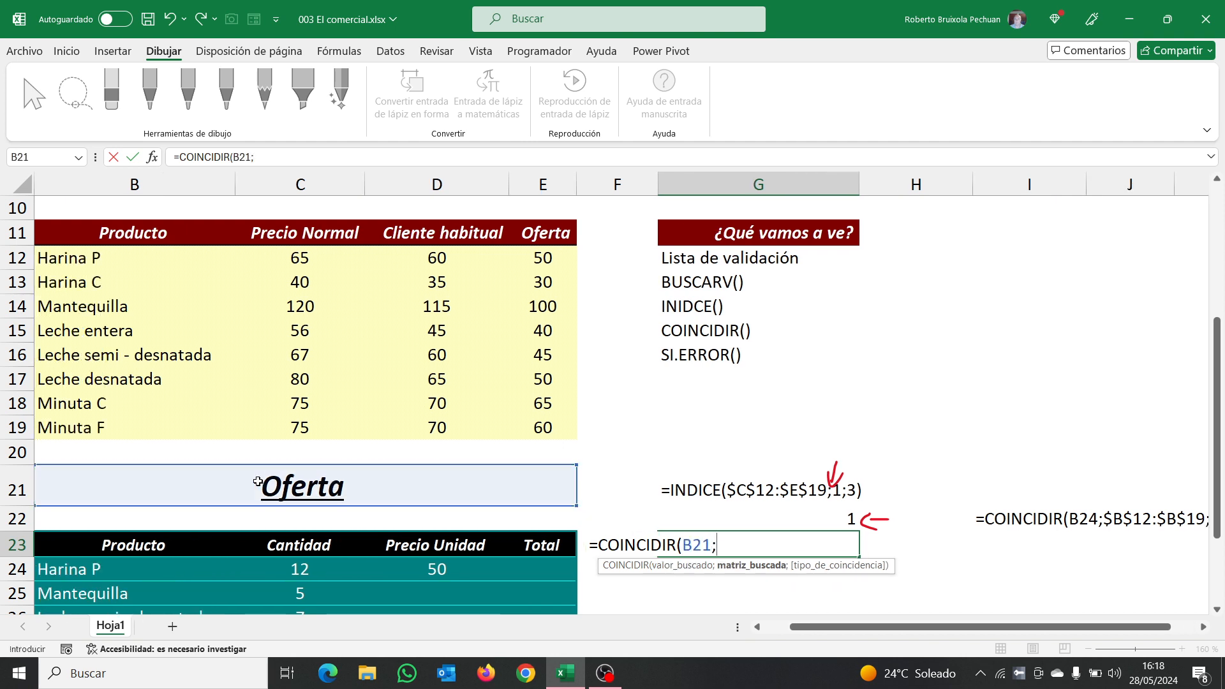
left_click_drag(284, 229, 550, 235)
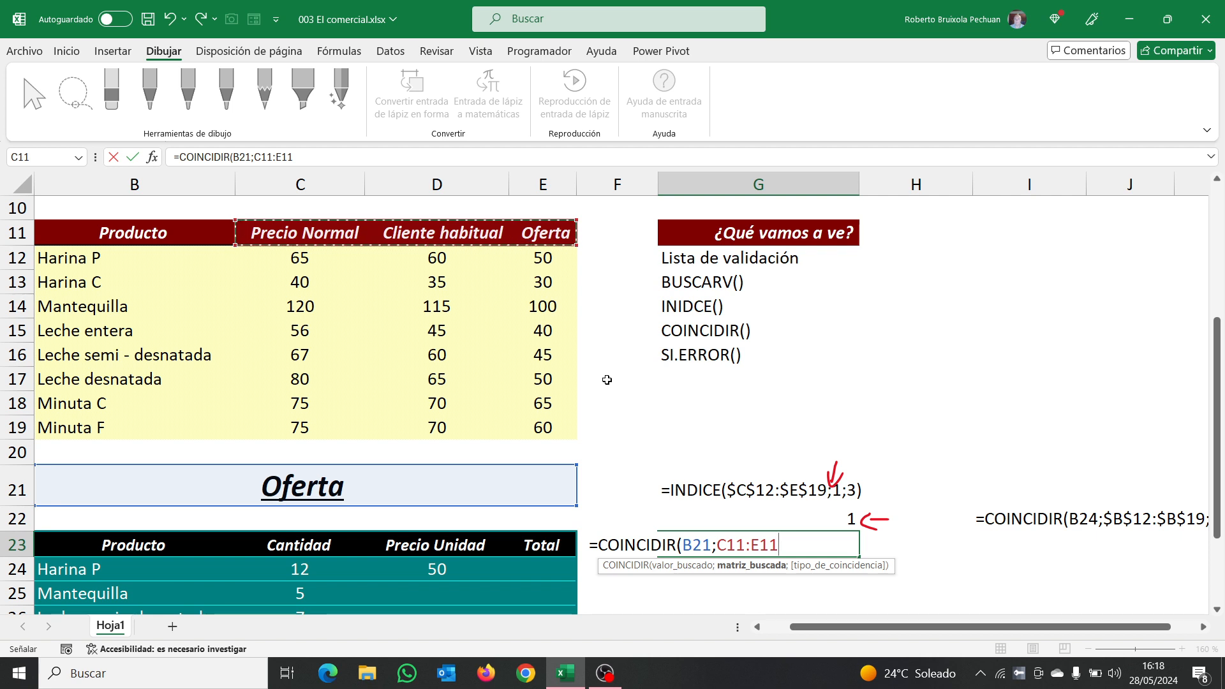
key("F4")
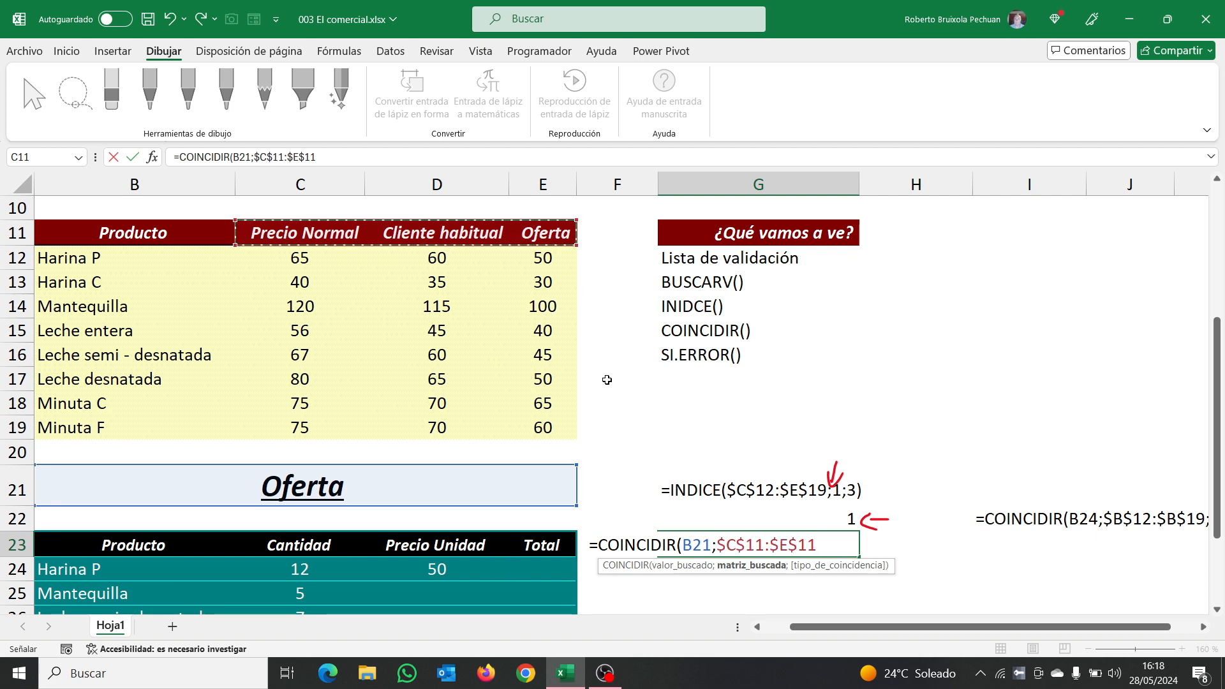
type(";0")
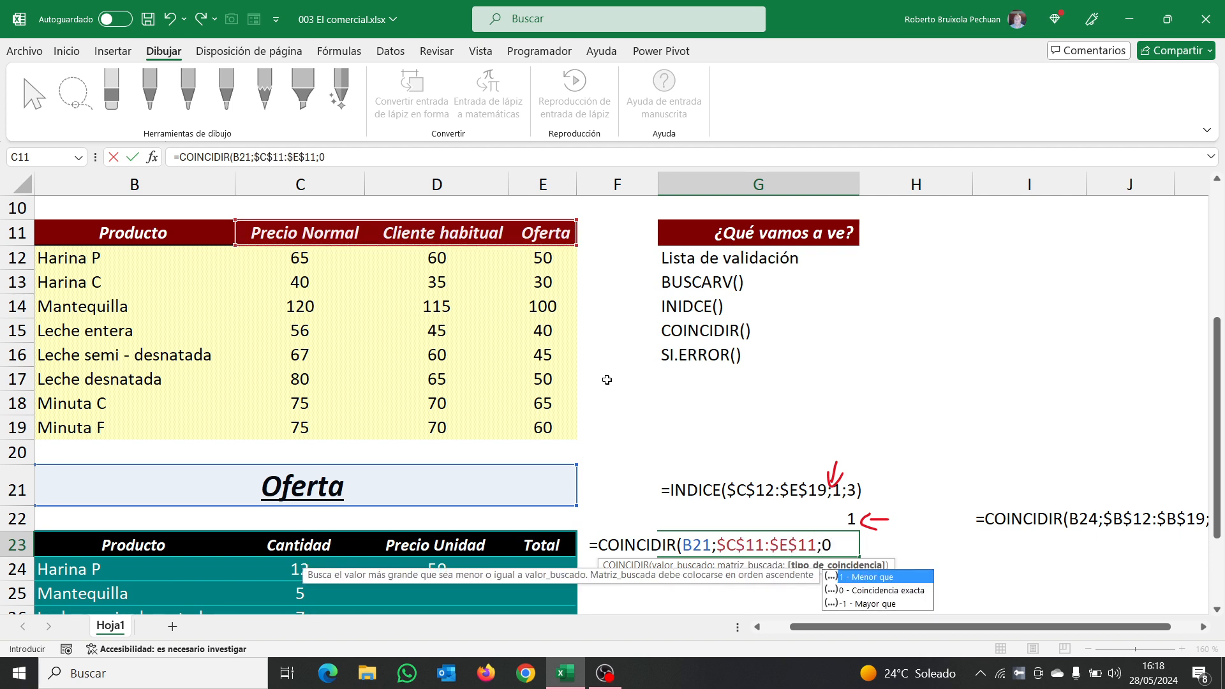
type(")")
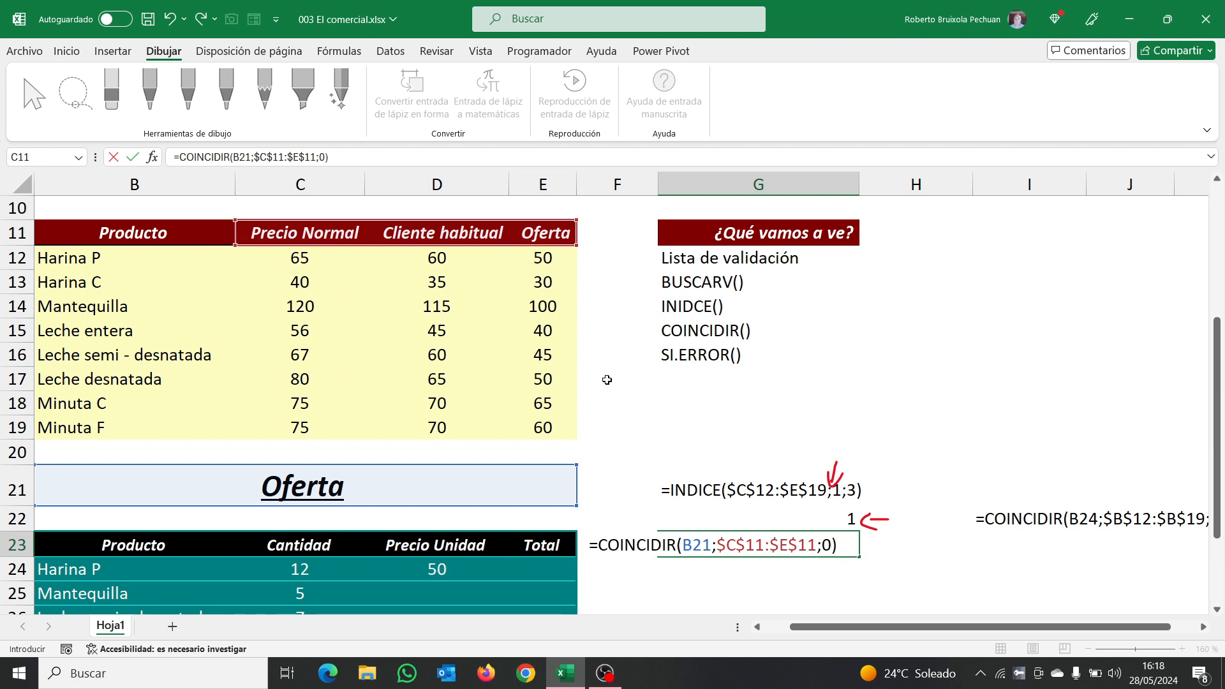
key("Return")
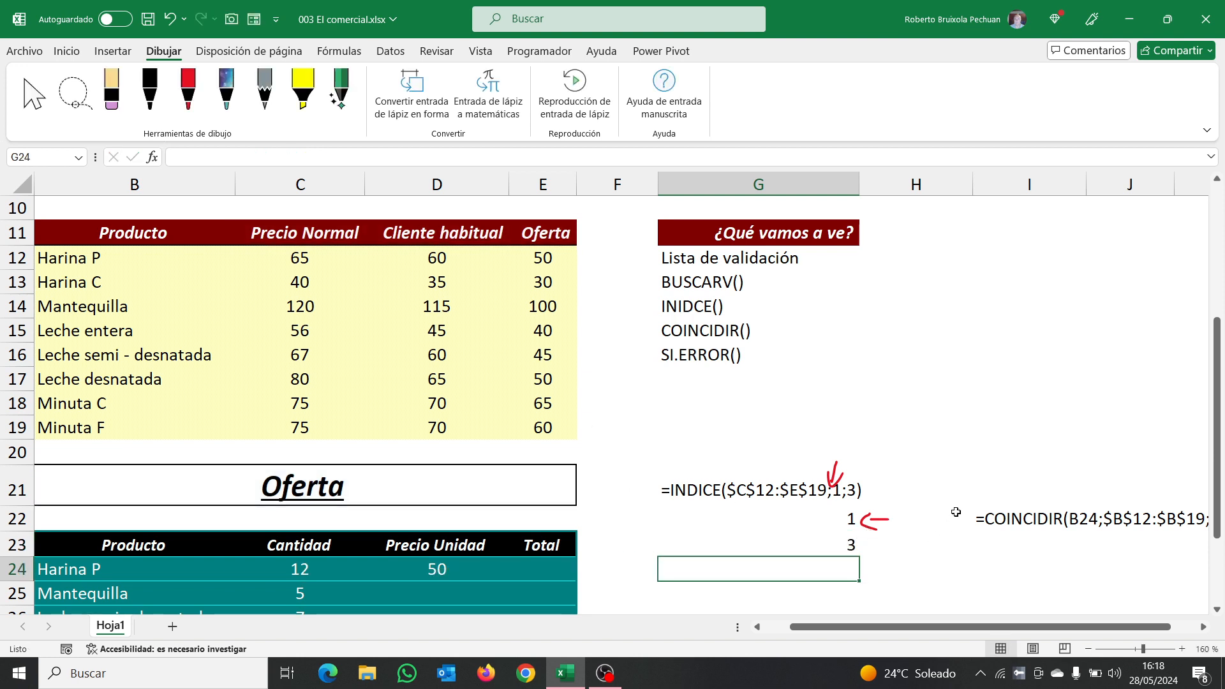
Copy the FORMULATEXTO formula from I22 to I23 to show the formula of G23 as text.
left_click(1007, 515)
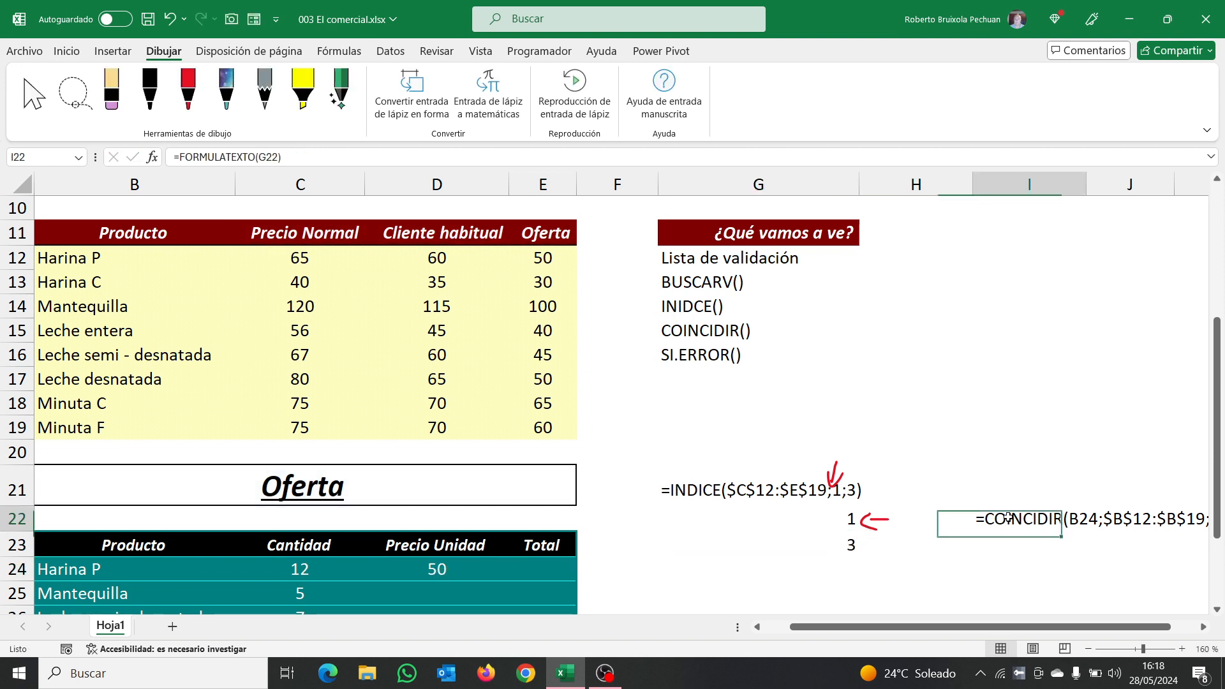
key("ctrl+c")
left_click(1049, 553)
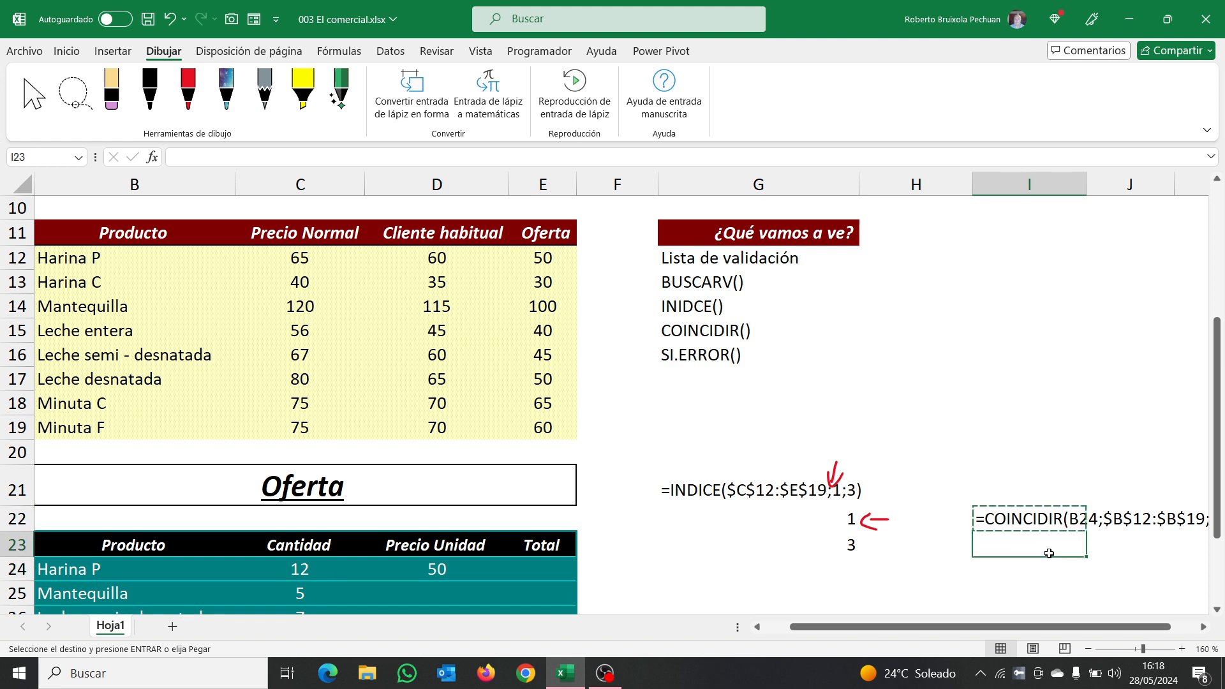
key("ctrl+v")
key("Escape")
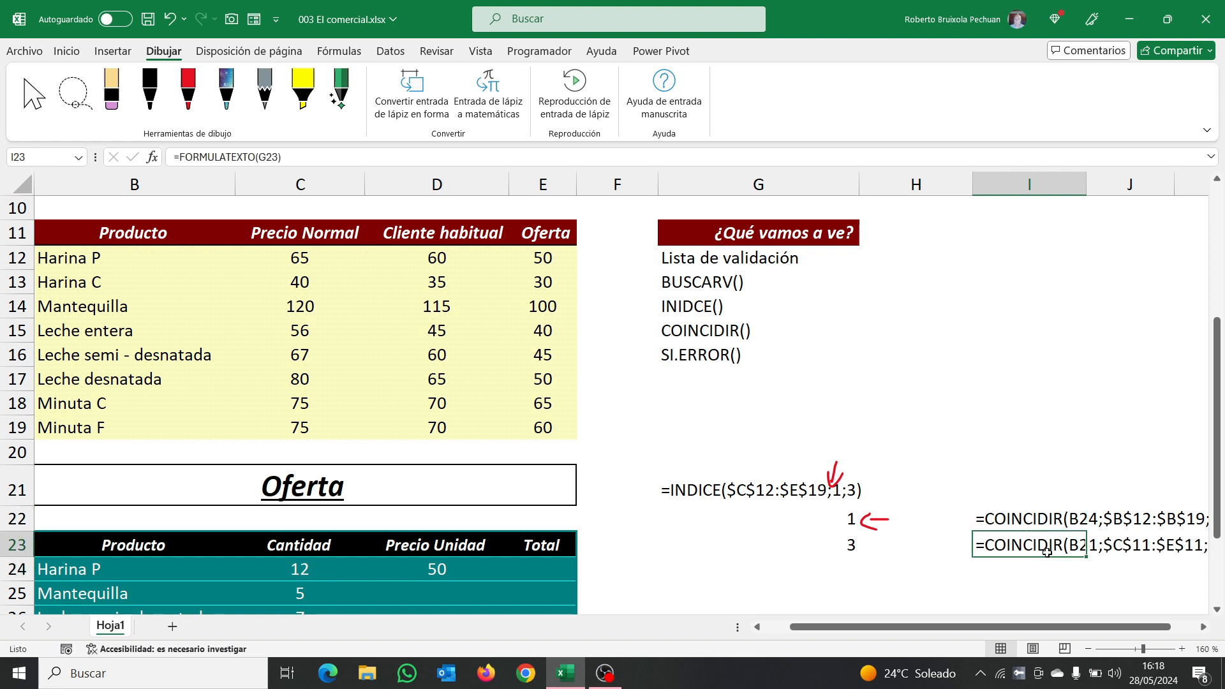
Check the COINCIDIR result in G23 against the price type in B21 and the price headers in C11:E11.
left_click(849, 543)
left_click(391, 492)
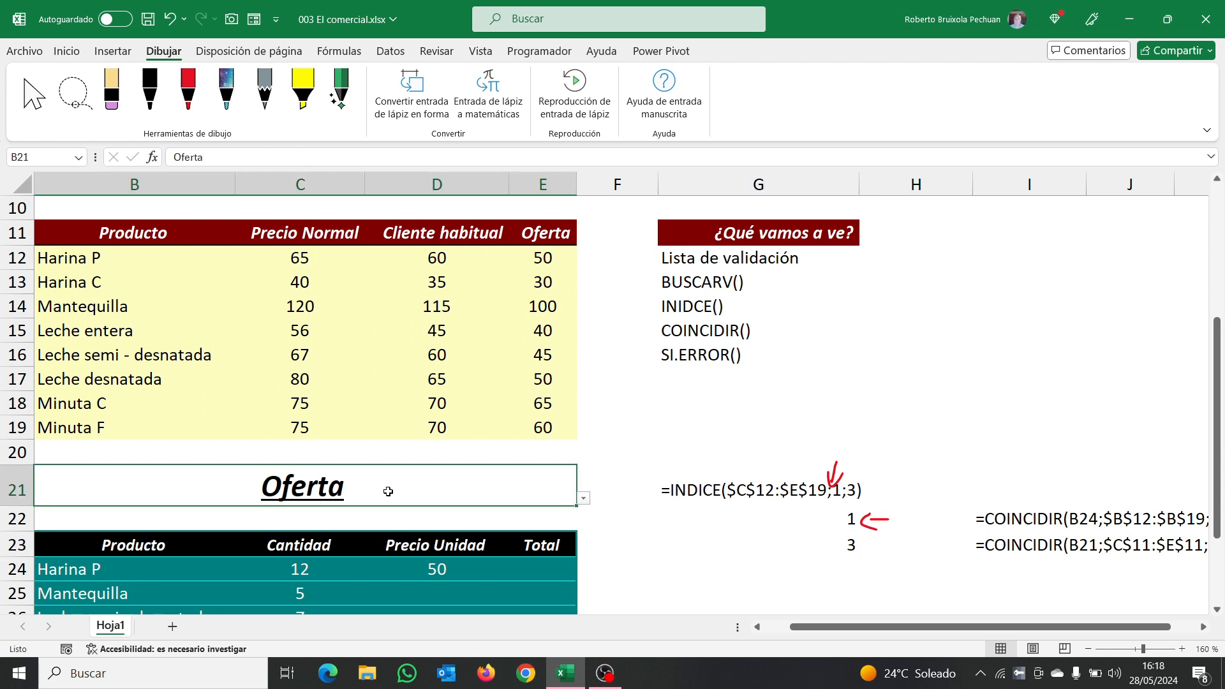
left_click_drag(317, 223, 536, 232)
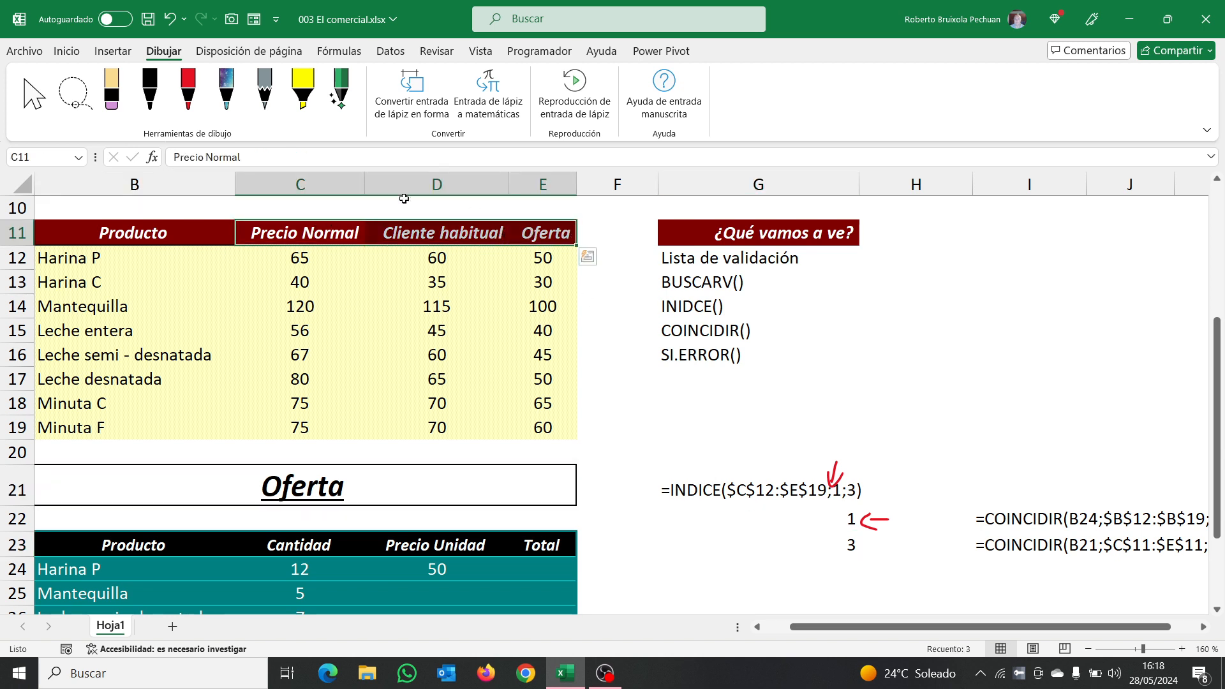
Draw blue pen arrows pointing at the column argument 3 of the INDICE formula in G21 and at the result in G23.
left_click(199, 110)
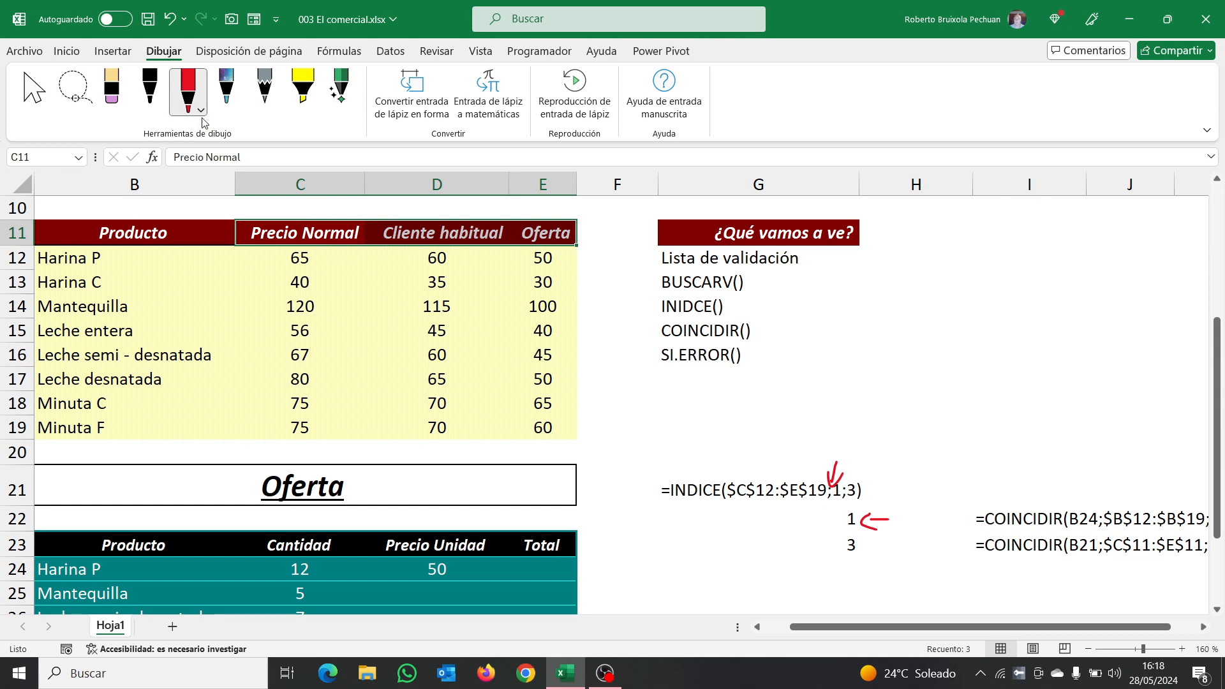
left_click(200, 109)
left_click(212, 242)
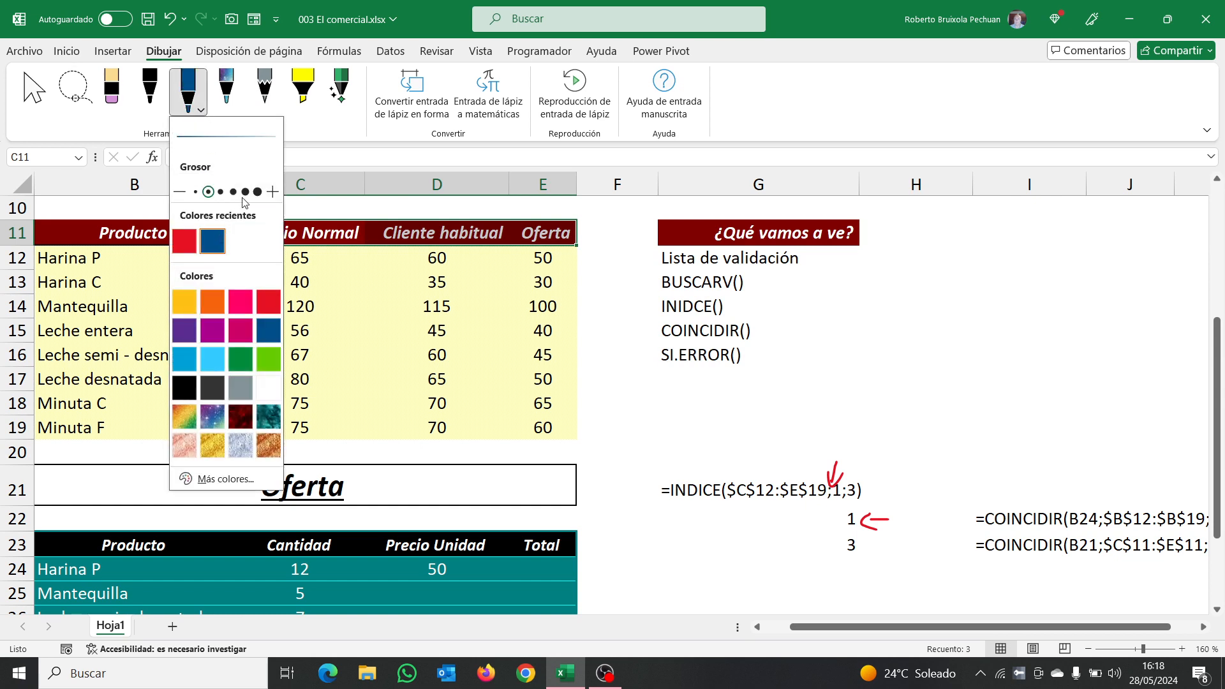
left_click(481, 257)
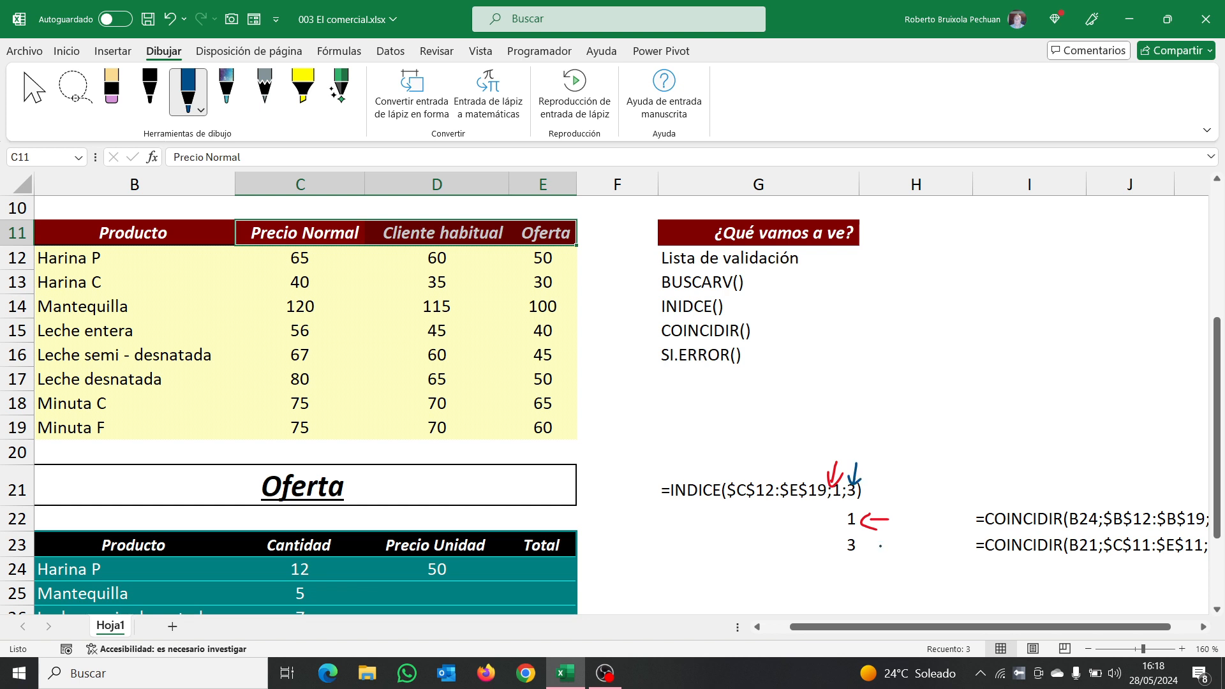
left_click_drag(867, 547, 898, 561)
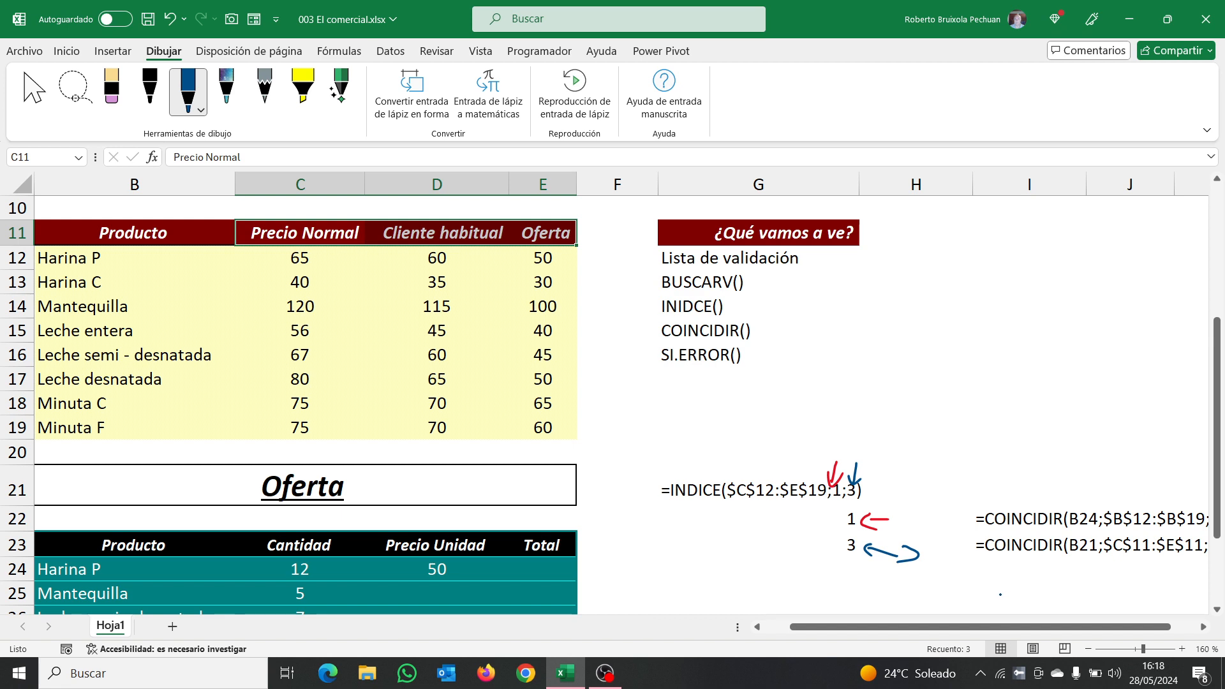
key("Escape")
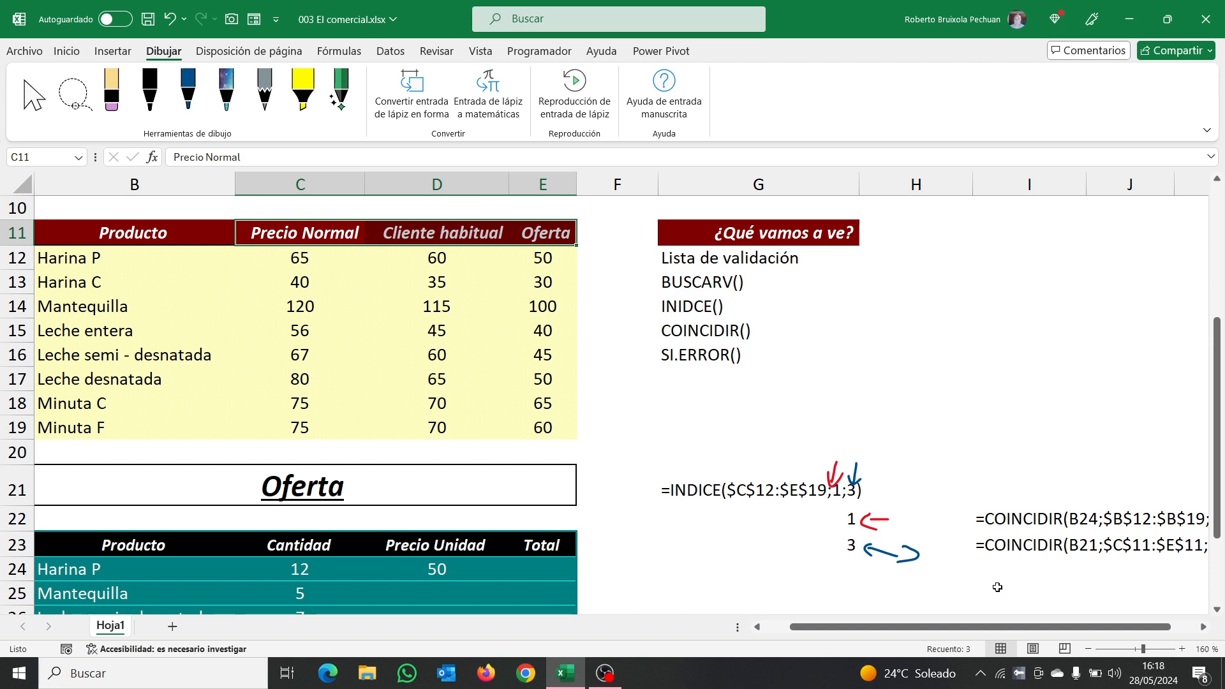
Delete the red and blue pen arrows around the INDICE formula in G21 and the results in G22 and G23.
left_click(960, 441)
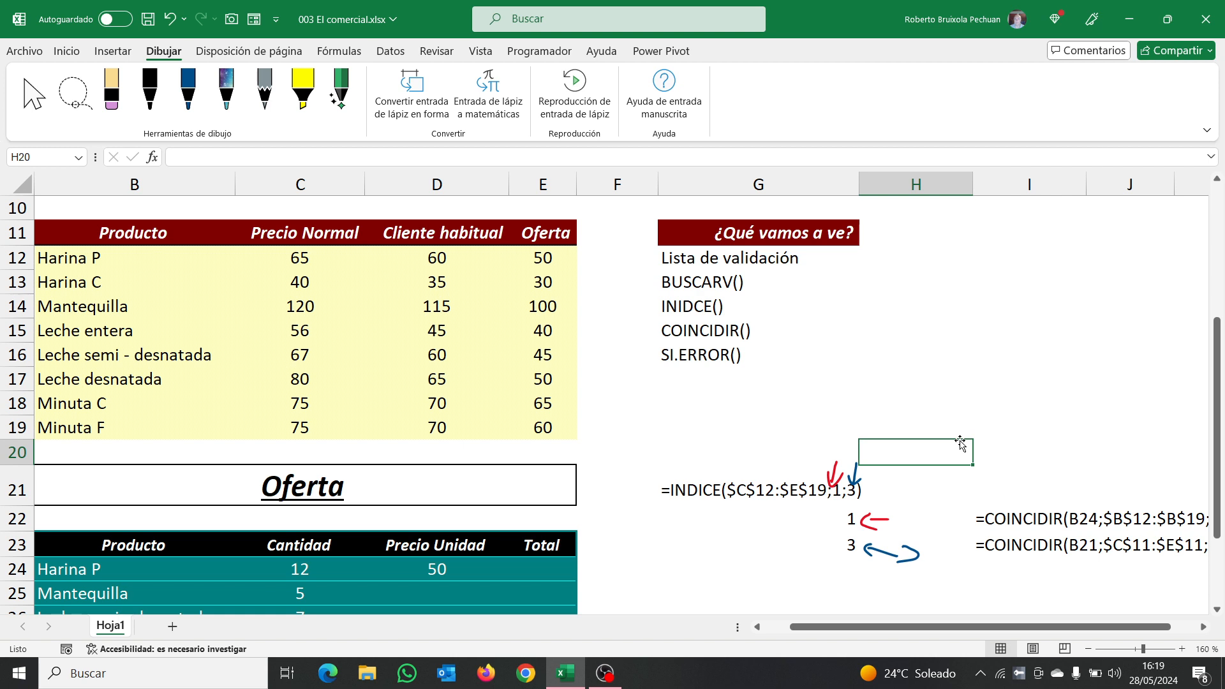
left_click(832, 476)
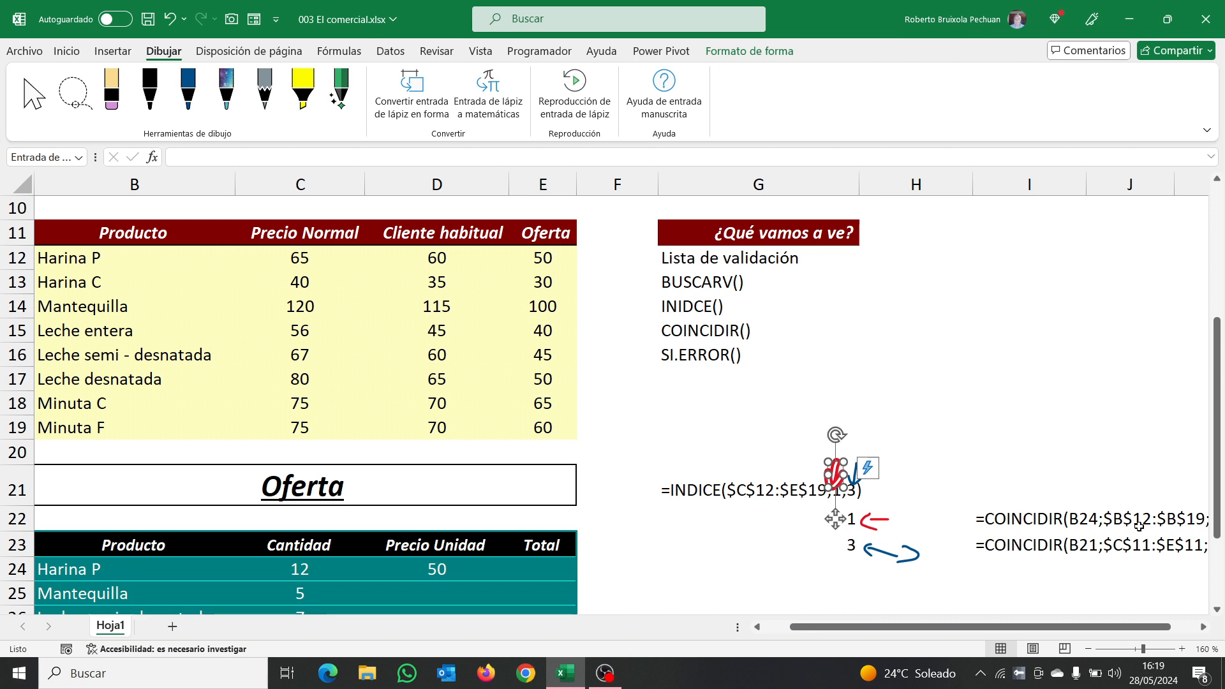
key("Delete")
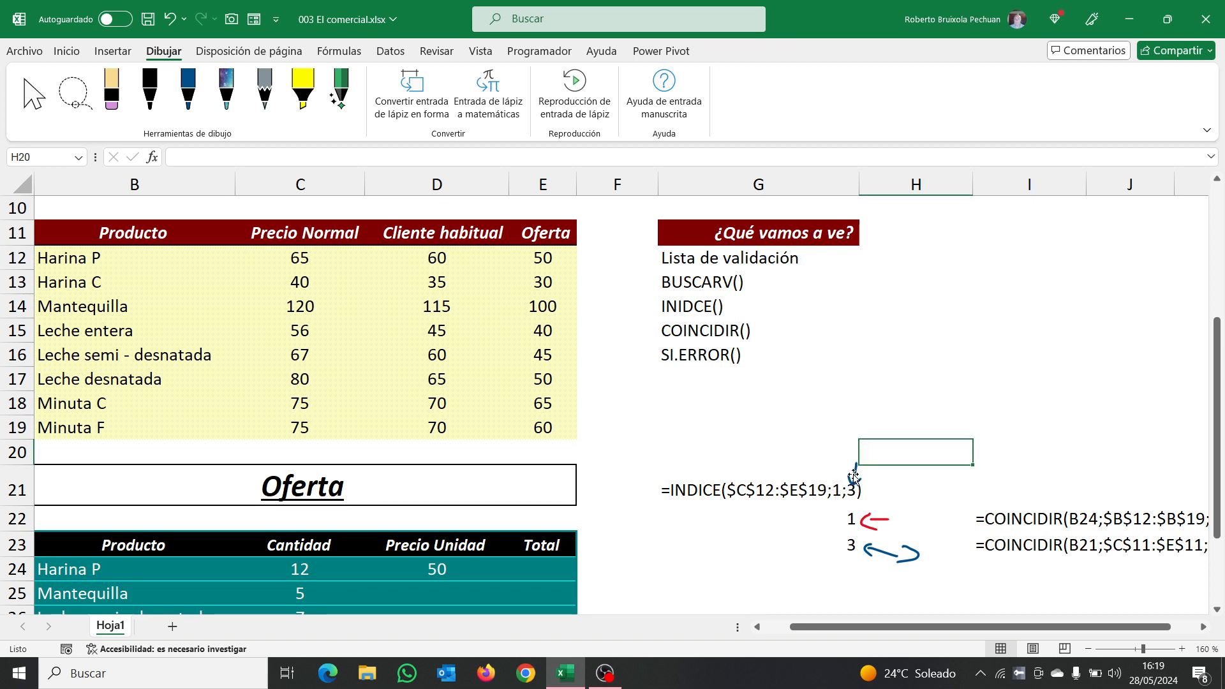
left_click(881, 520)
key("Delete")
left_click(919, 557)
key("Delete")
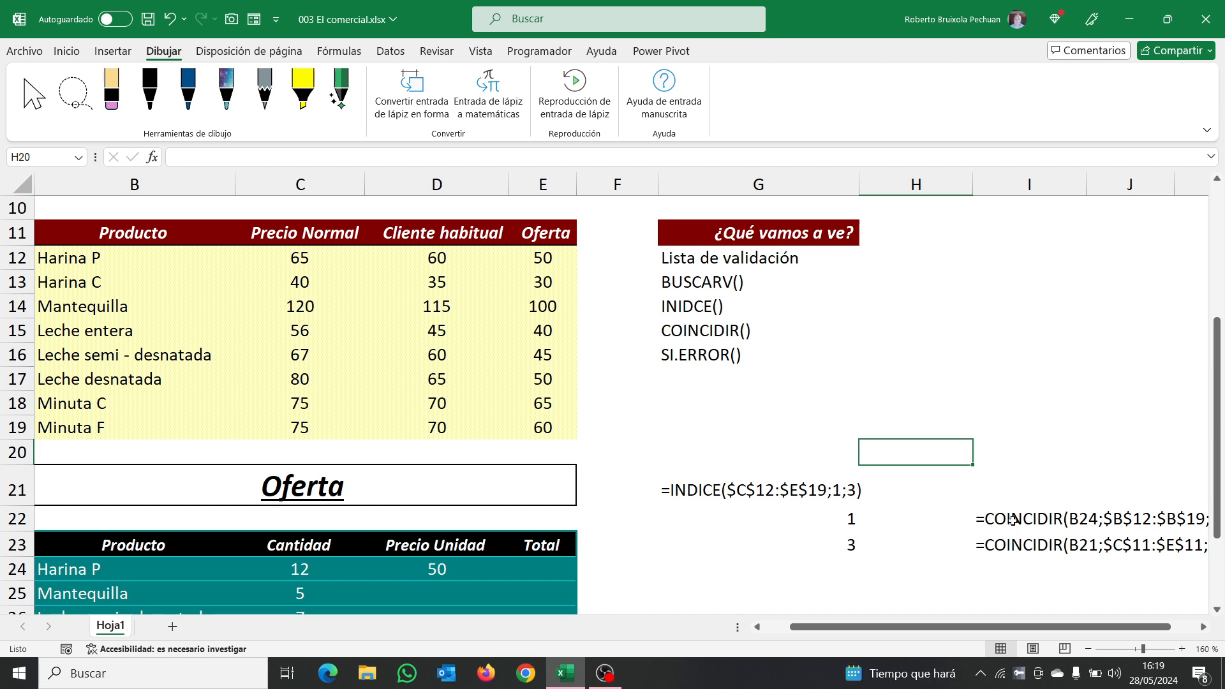
Replace the fixed row and column arguments 1;3 of the INDICE formula in D24 with a COINCIDIR function looking up B24.
left_click(440, 570)
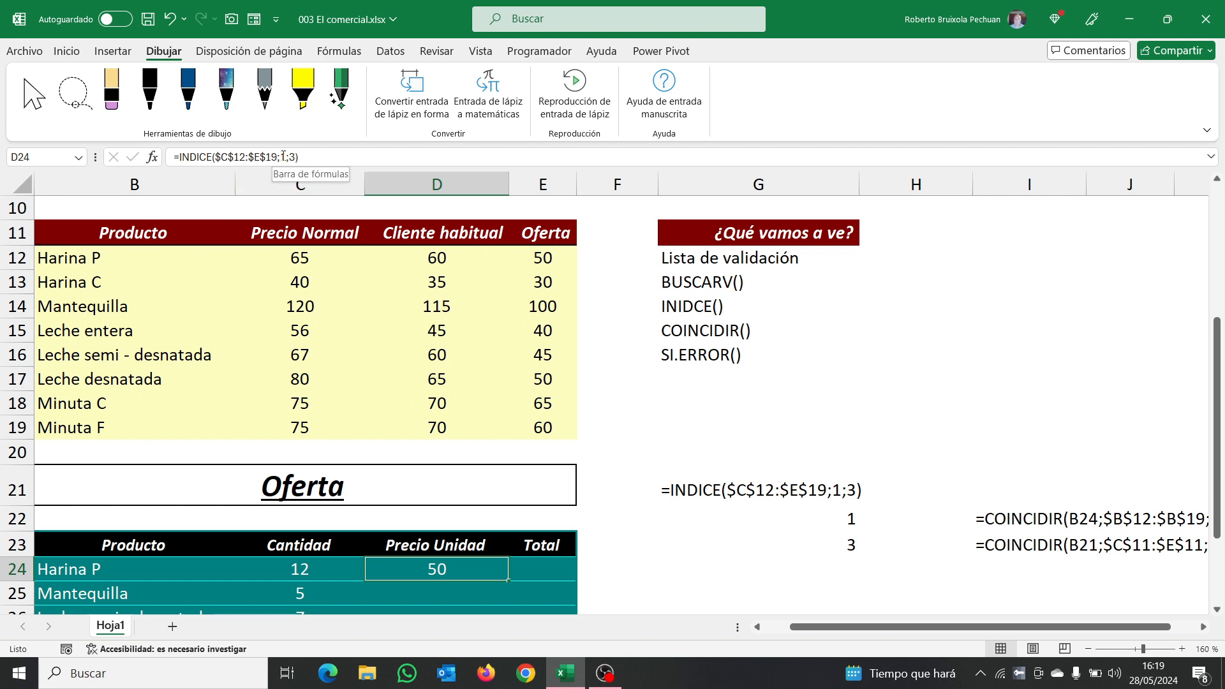
left_click_drag(281, 156, 300, 157)
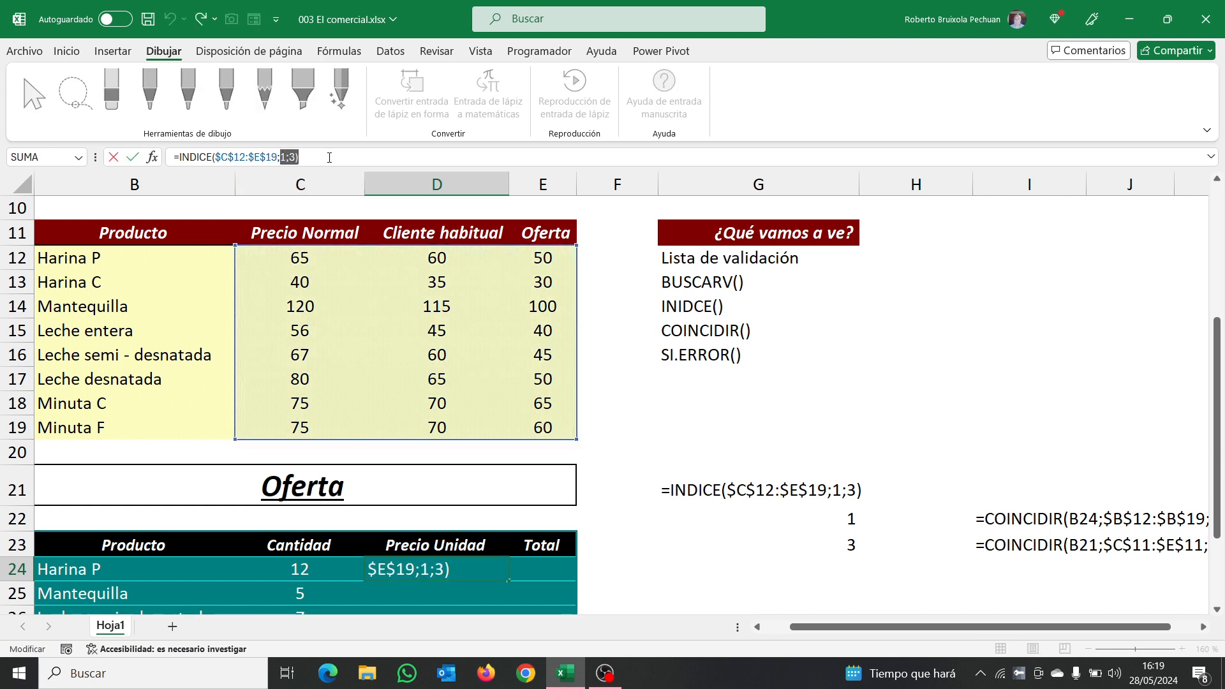
type("COINCIC")
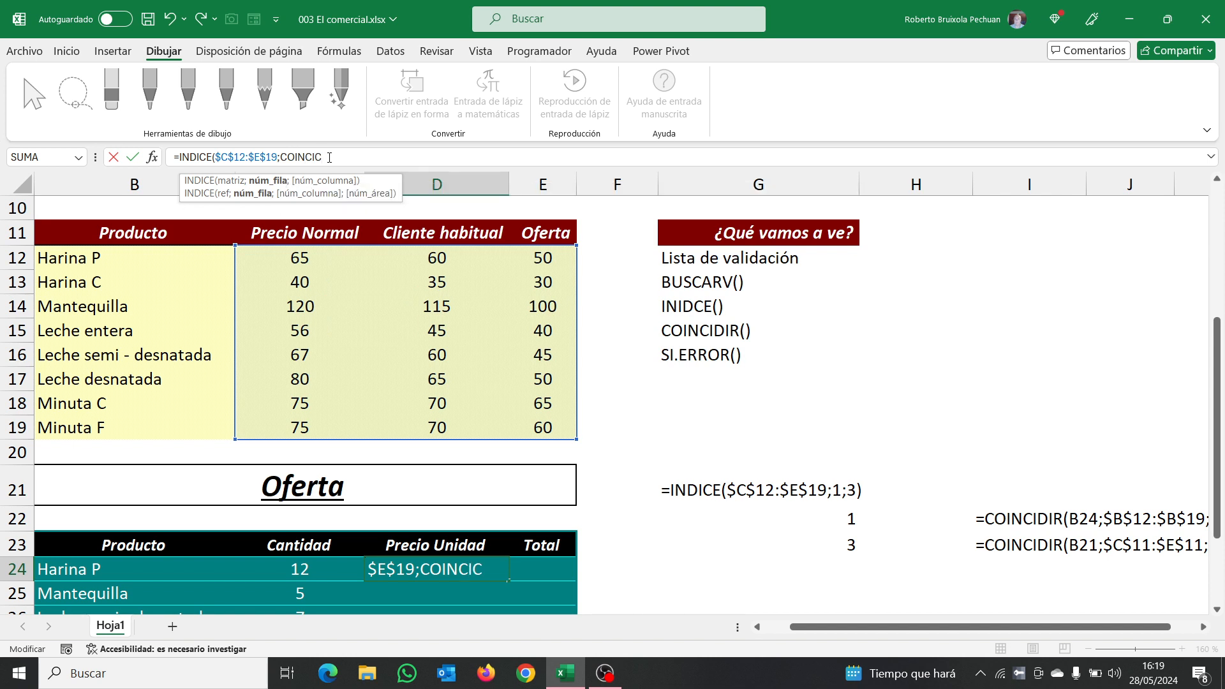
type("I")
key("BackSpace")
key("BackSpace")
key("BackSpace")
key("BackSpace")
key("BackSpace")
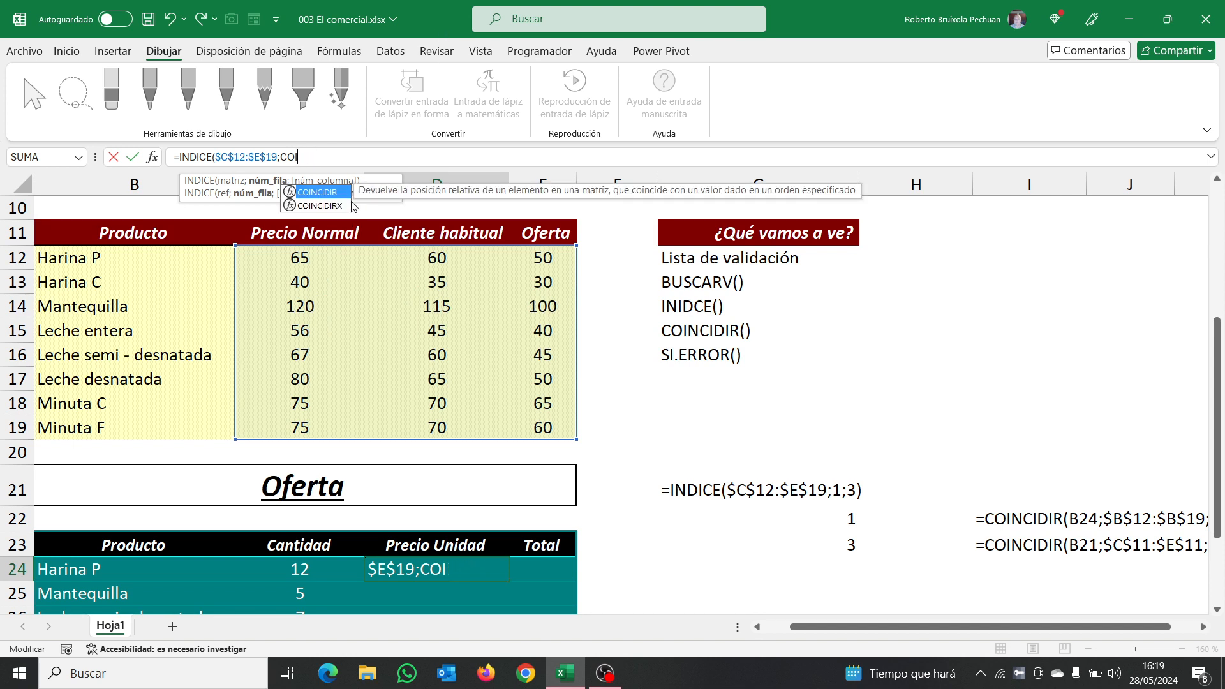
double_click(318, 192)
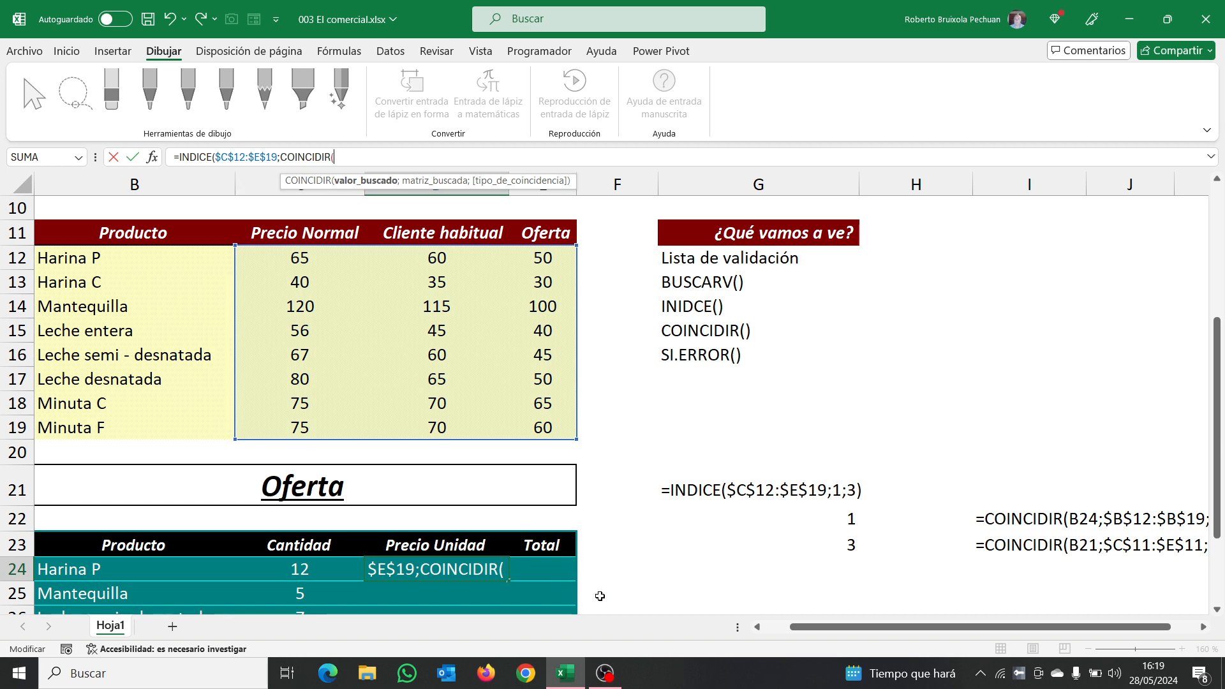
left_click_drag(808, 629, 755, 638)
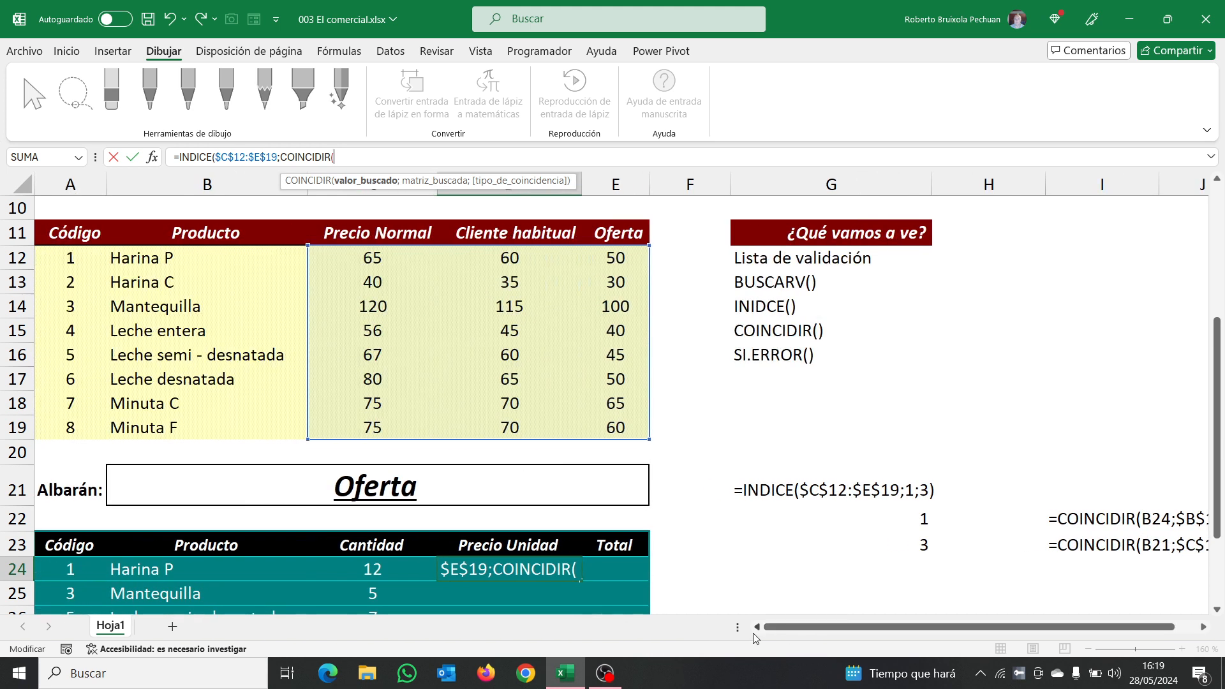
left_click(141, 574)
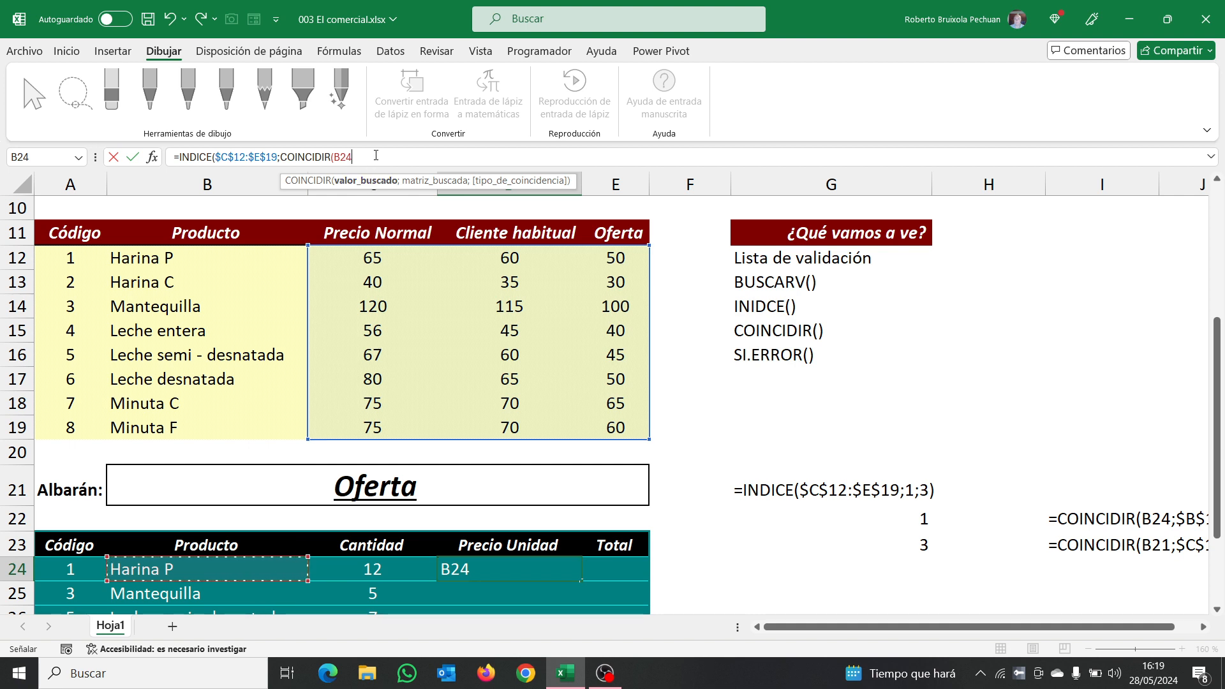
Complete the row COINCIDIR in D24 with the absolute product range $B$12:$B$19 and exact match 0.
type(";")
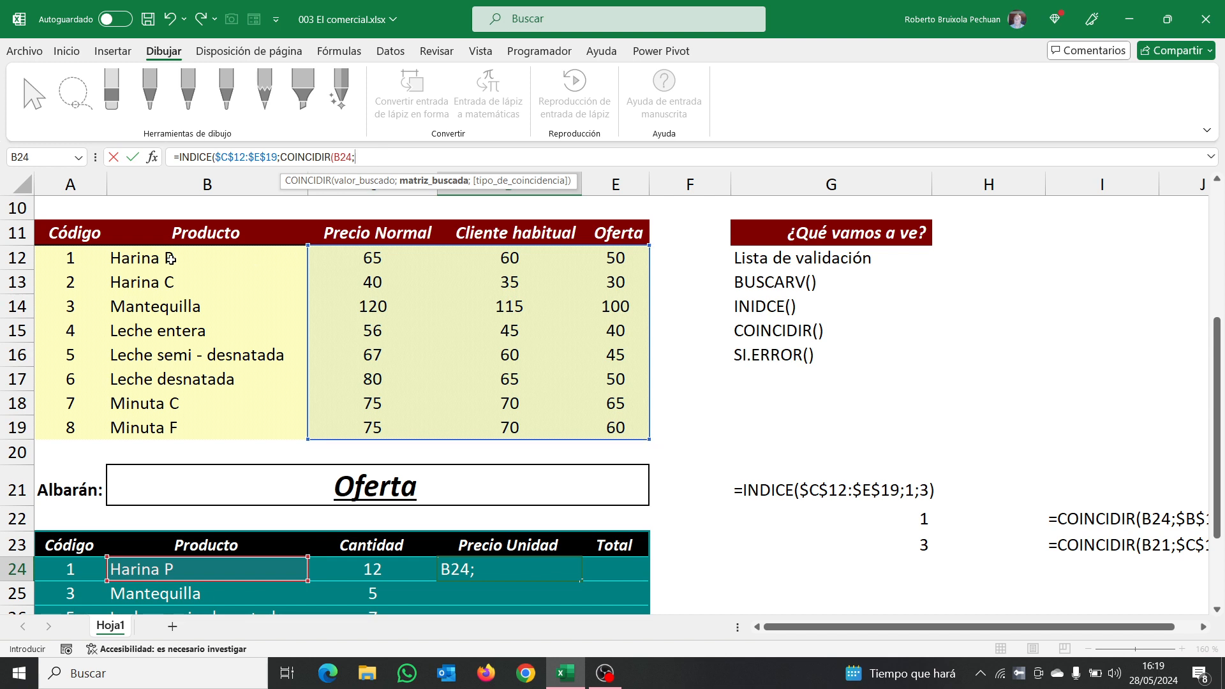
left_click_drag(169, 258, 167, 423)
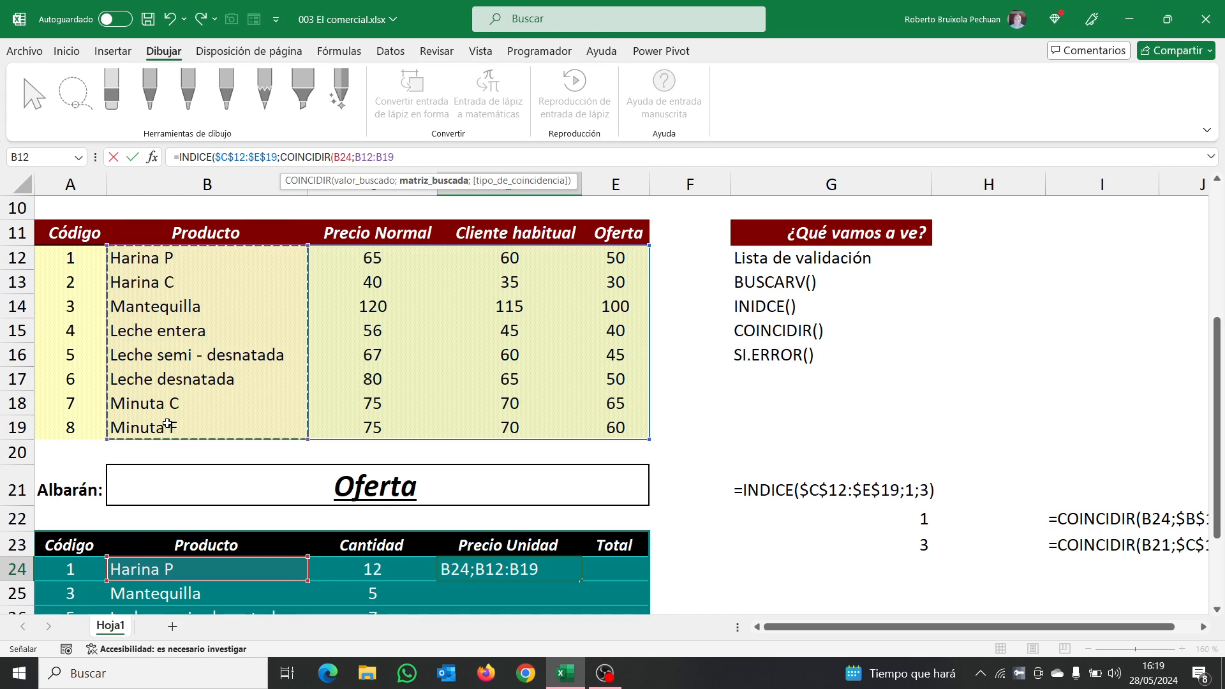
key("F4")
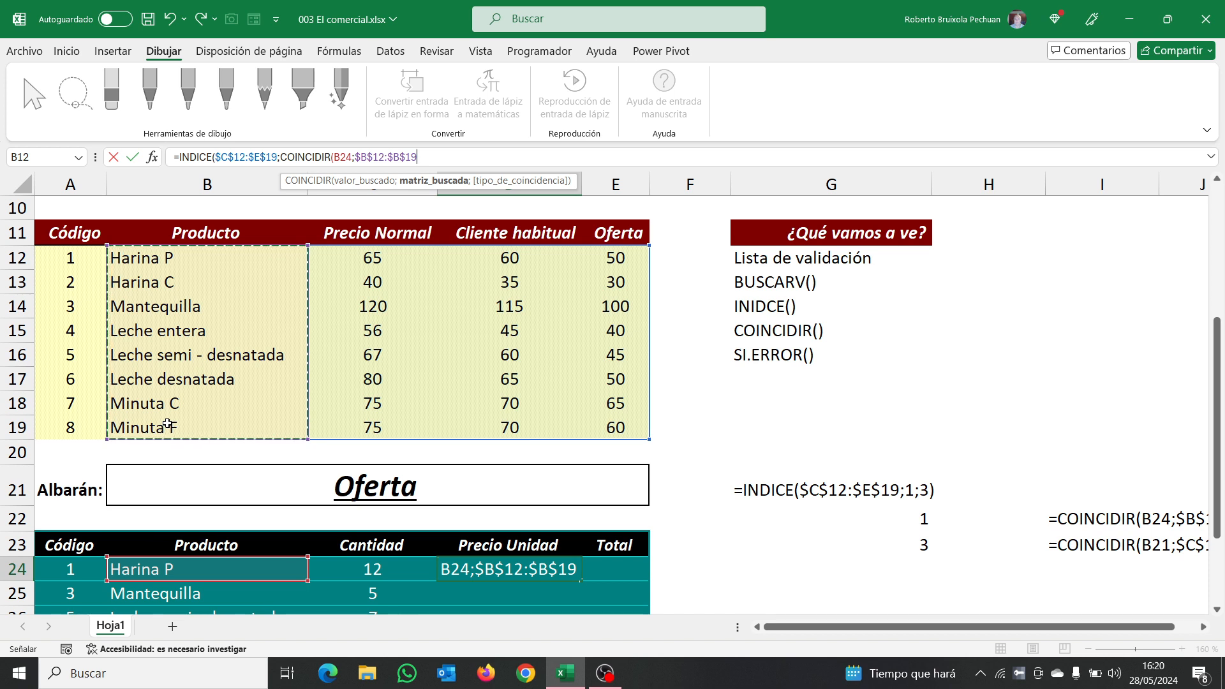
type(";0")
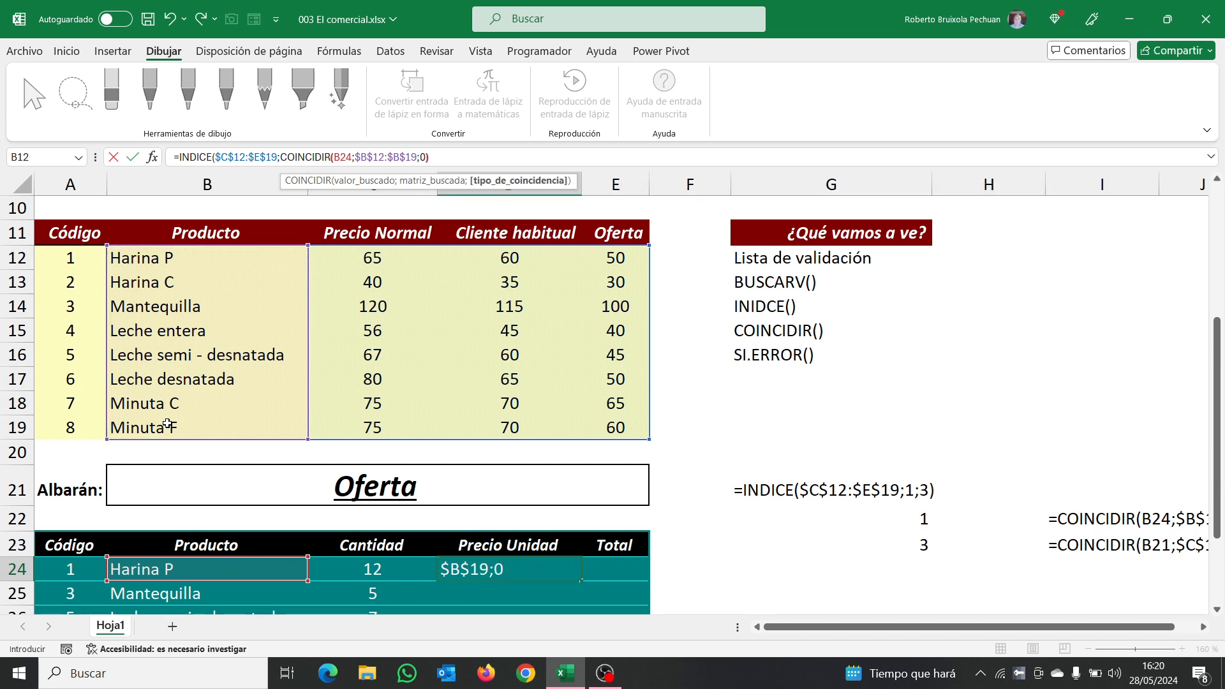
type(")")
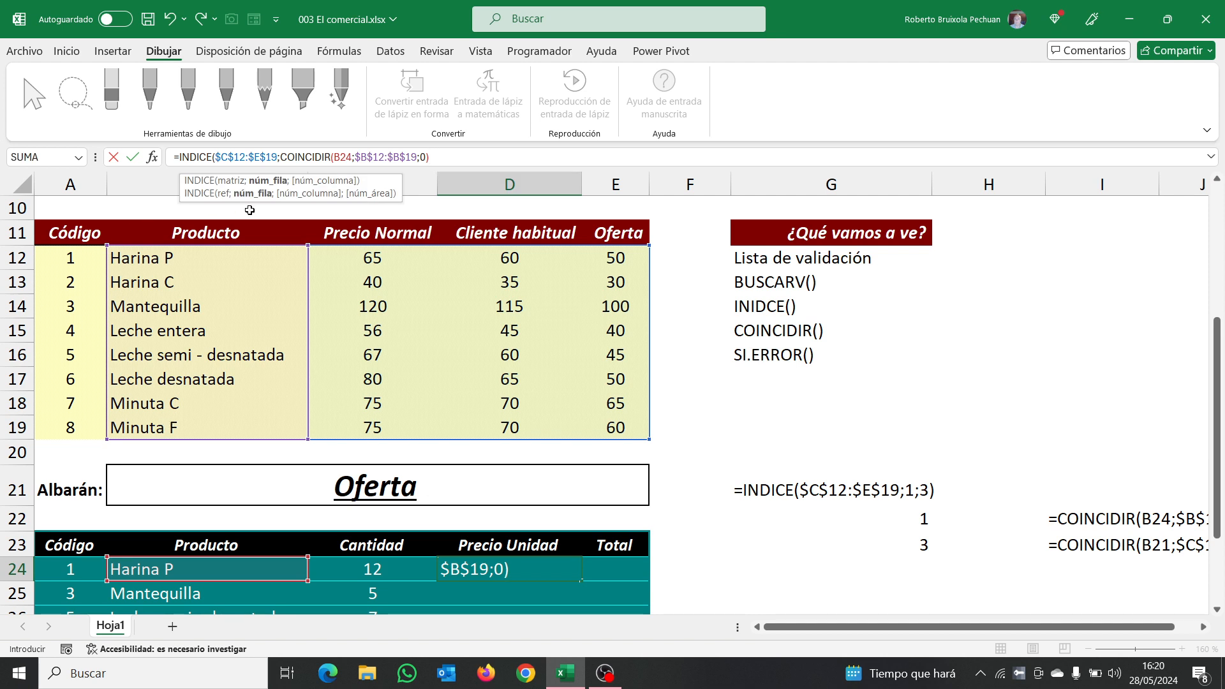
left_click_drag(281, 157, 429, 161)
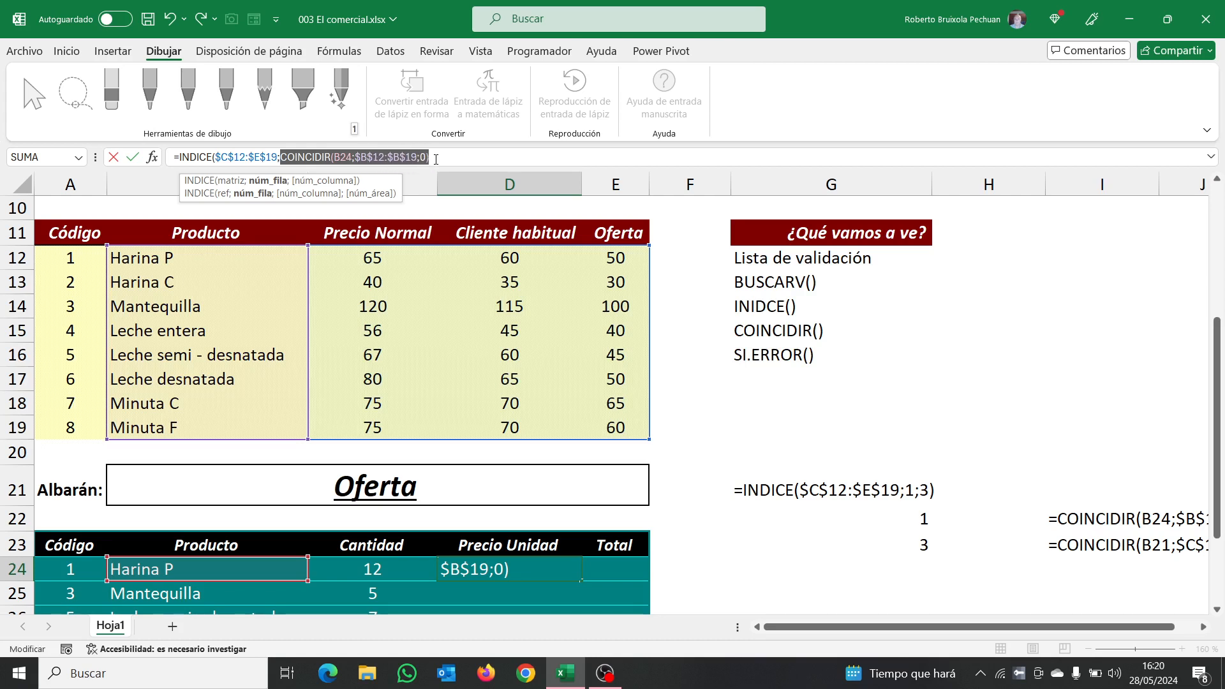
left_click(439, 158)
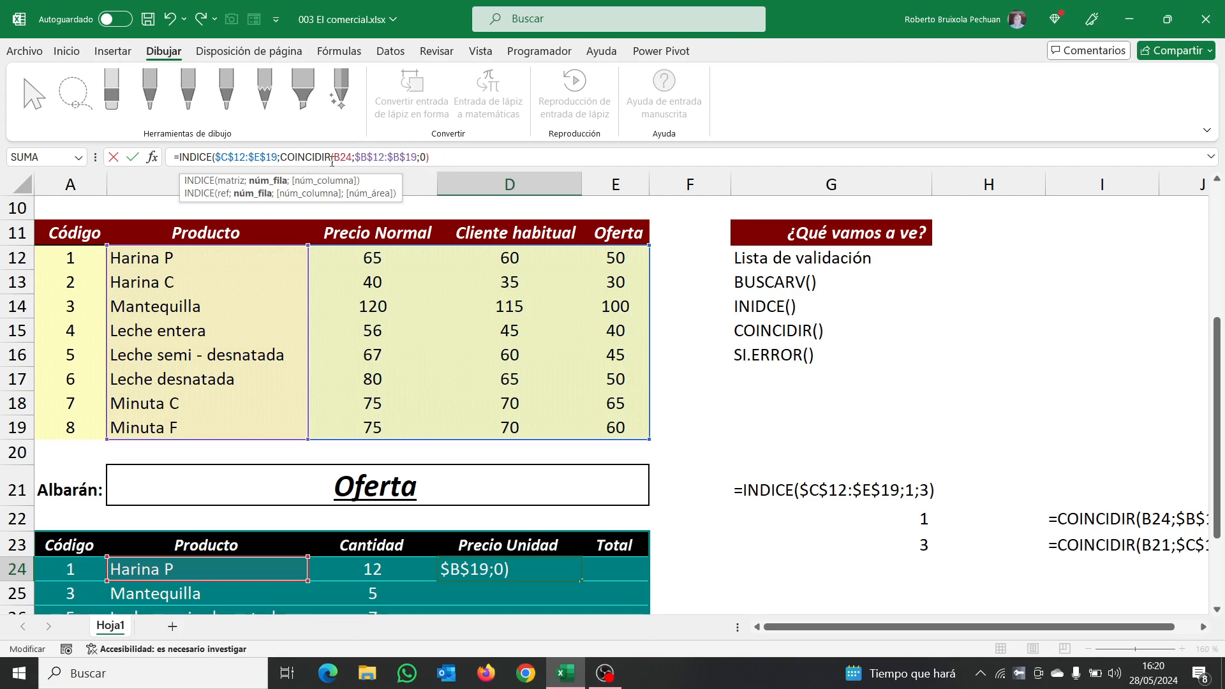
left_click_drag(334, 160, 422, 159)
left_click(433, 159)
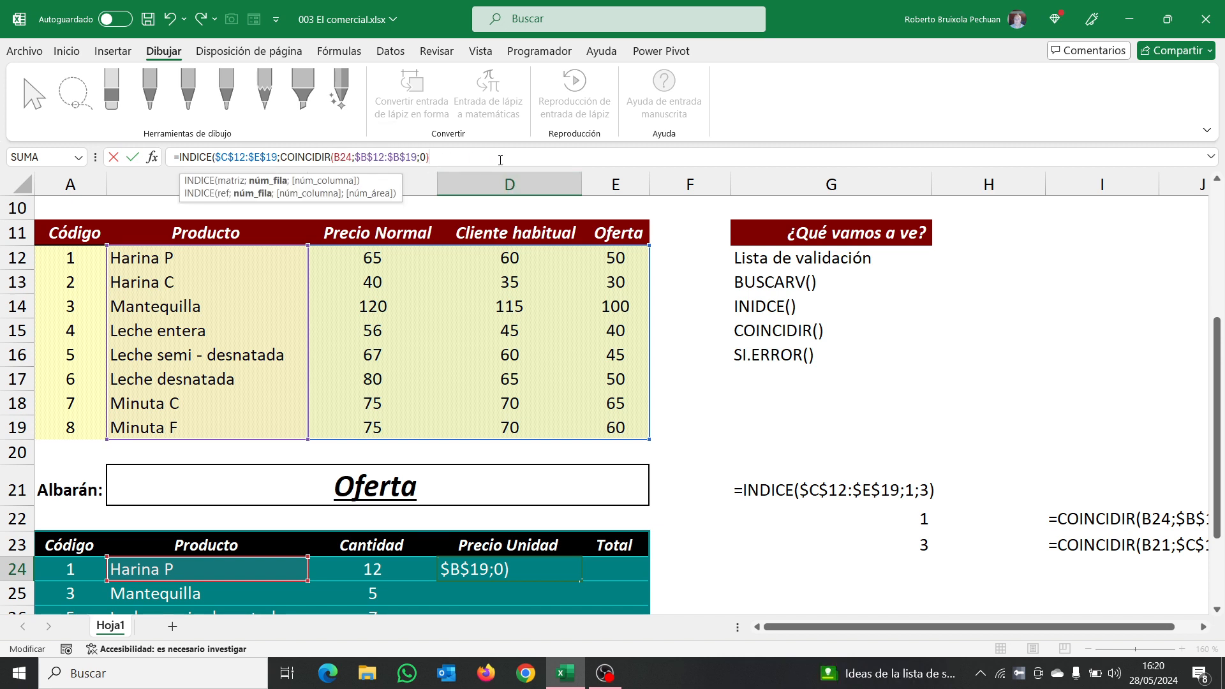
Add a second COINCIDIR as the column argument of INDICE in D24, with the absolute lookup value $B$21.
type(";")
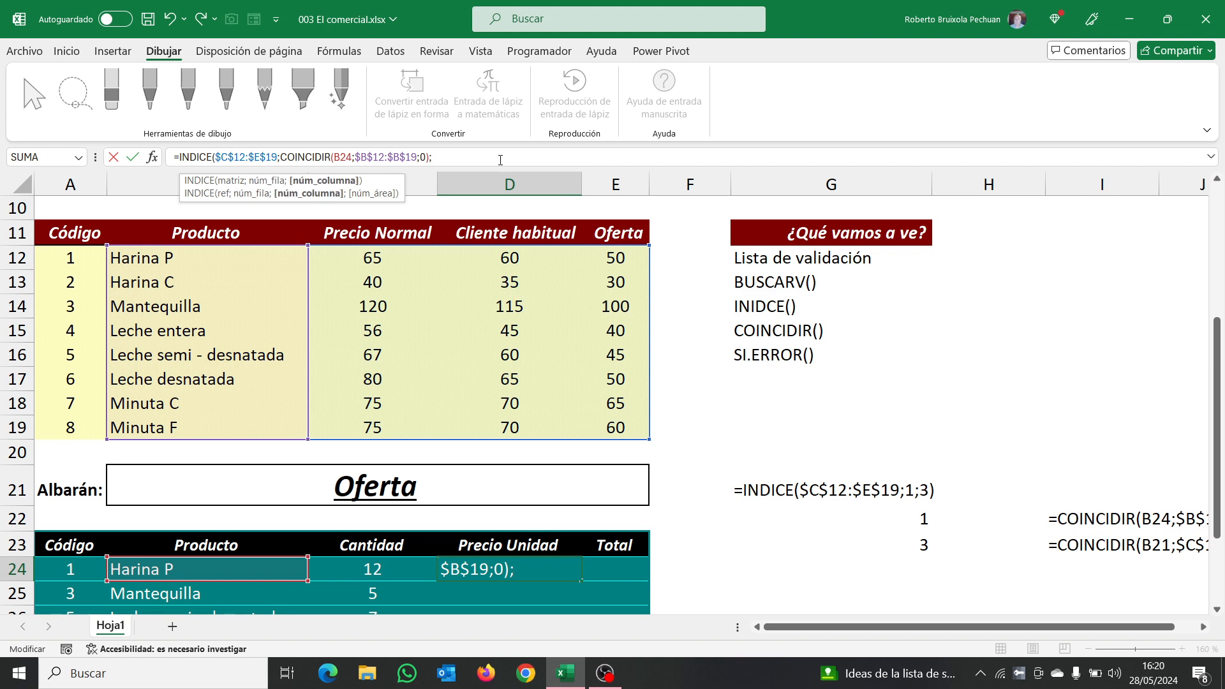
type("COINCI")
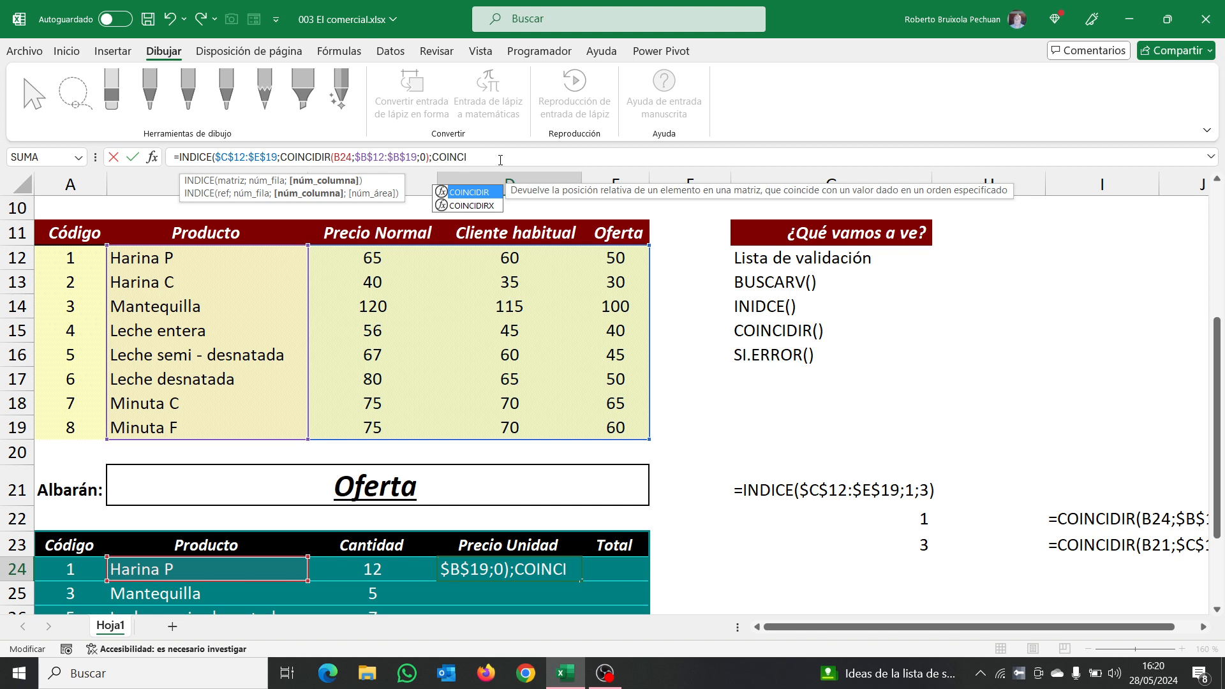
left_click(474, 192)
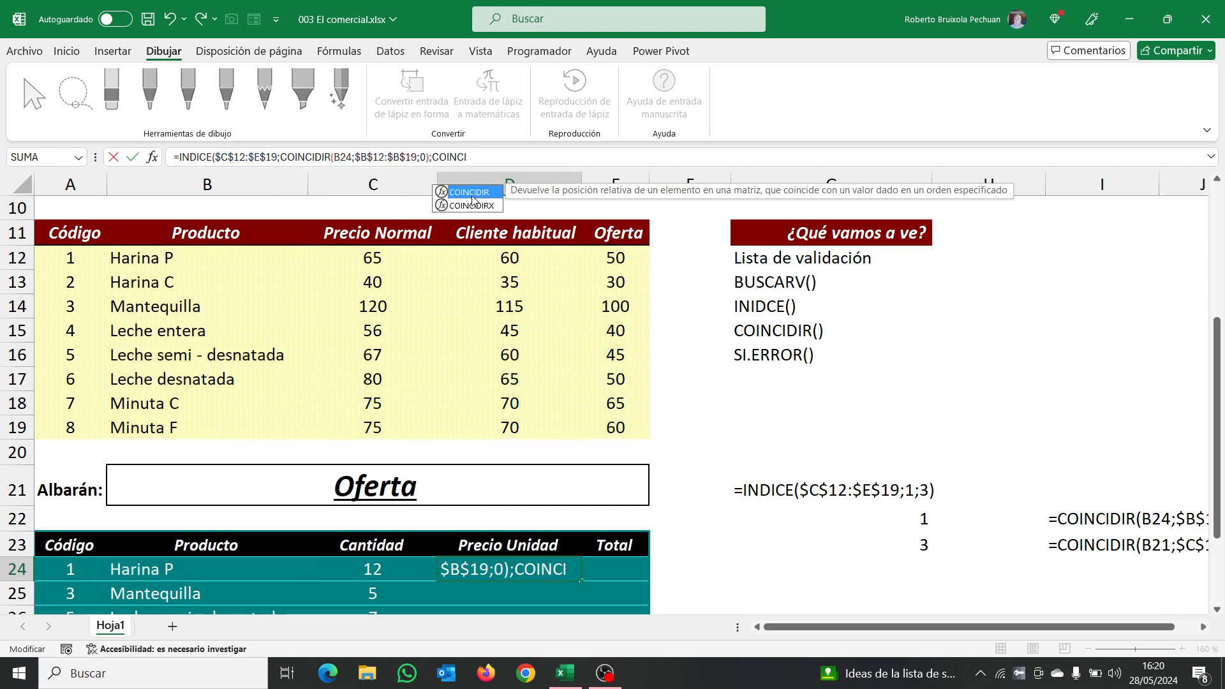
double_click(474, 192)
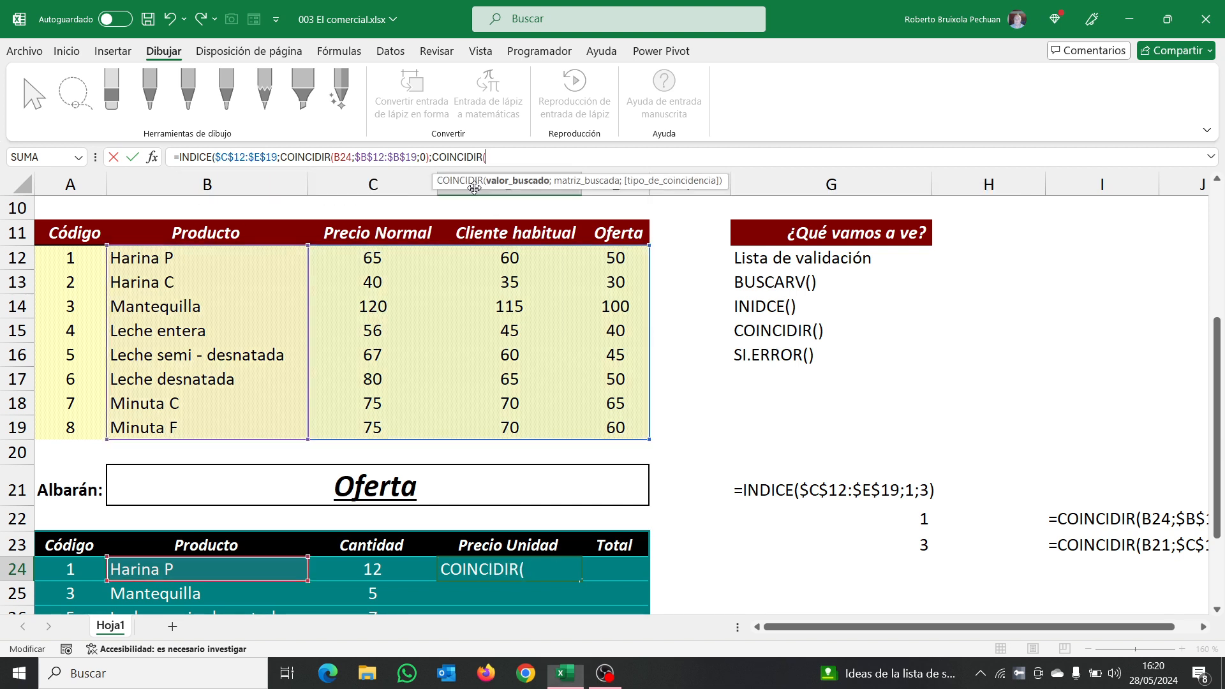
left_click(382, 484)
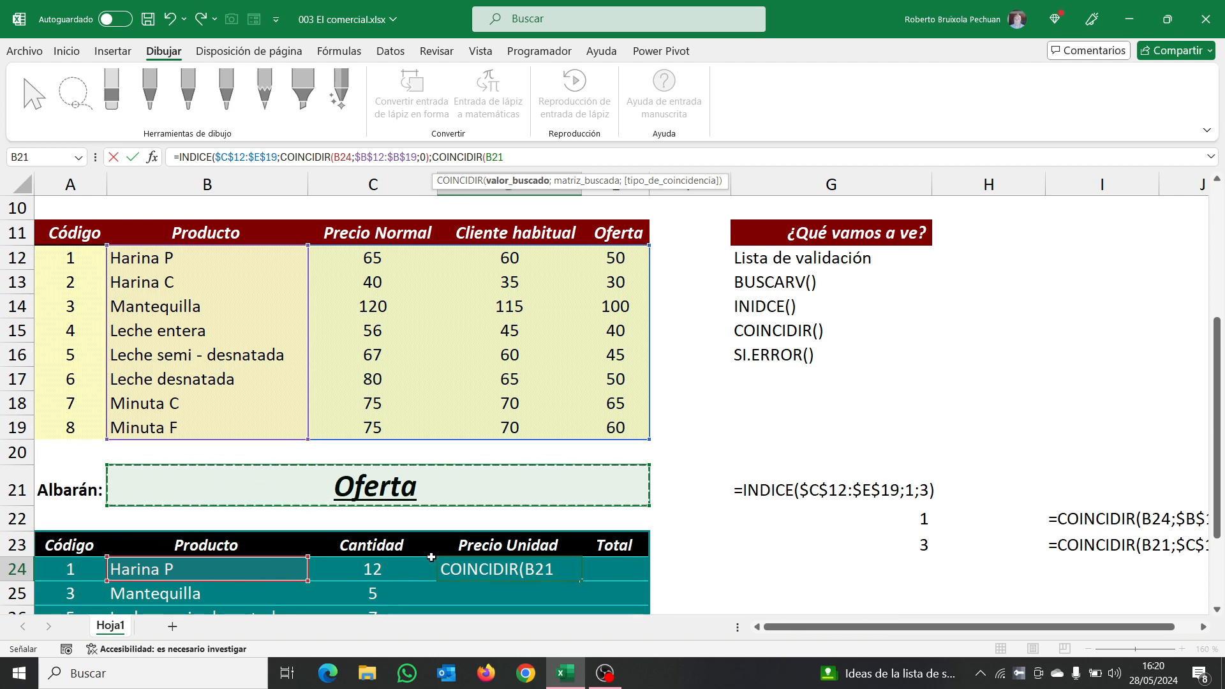
scroll(442, 584, "down", 2)
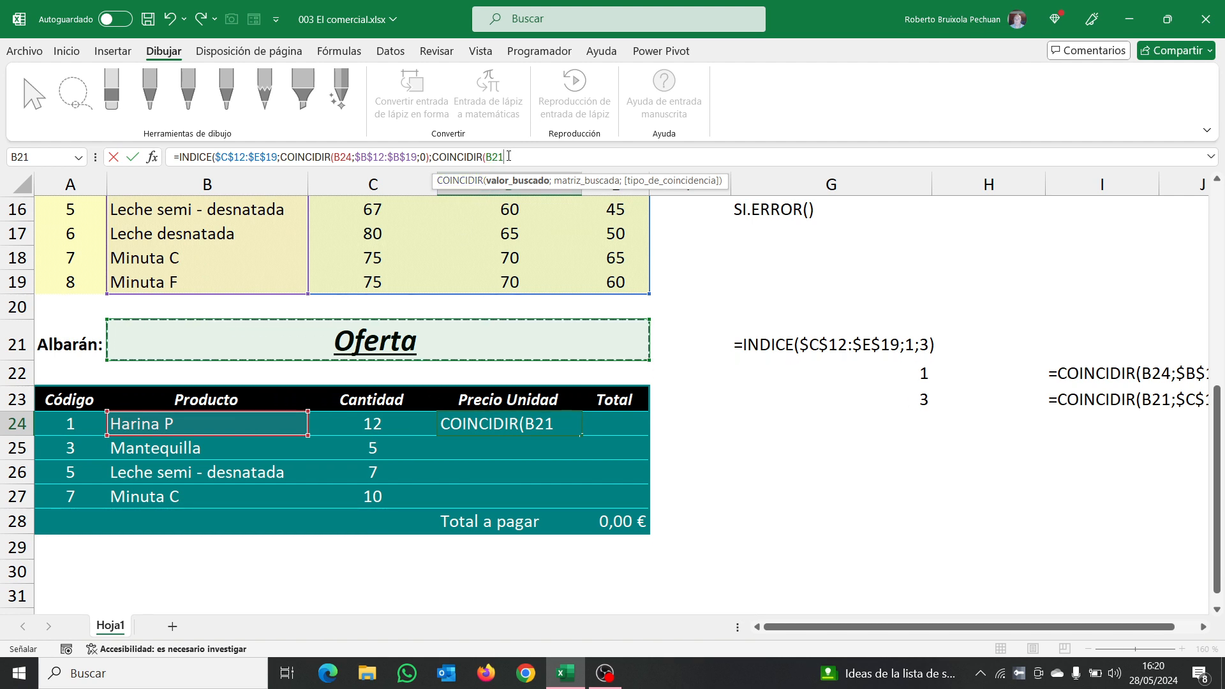
key("F4")
type(";")
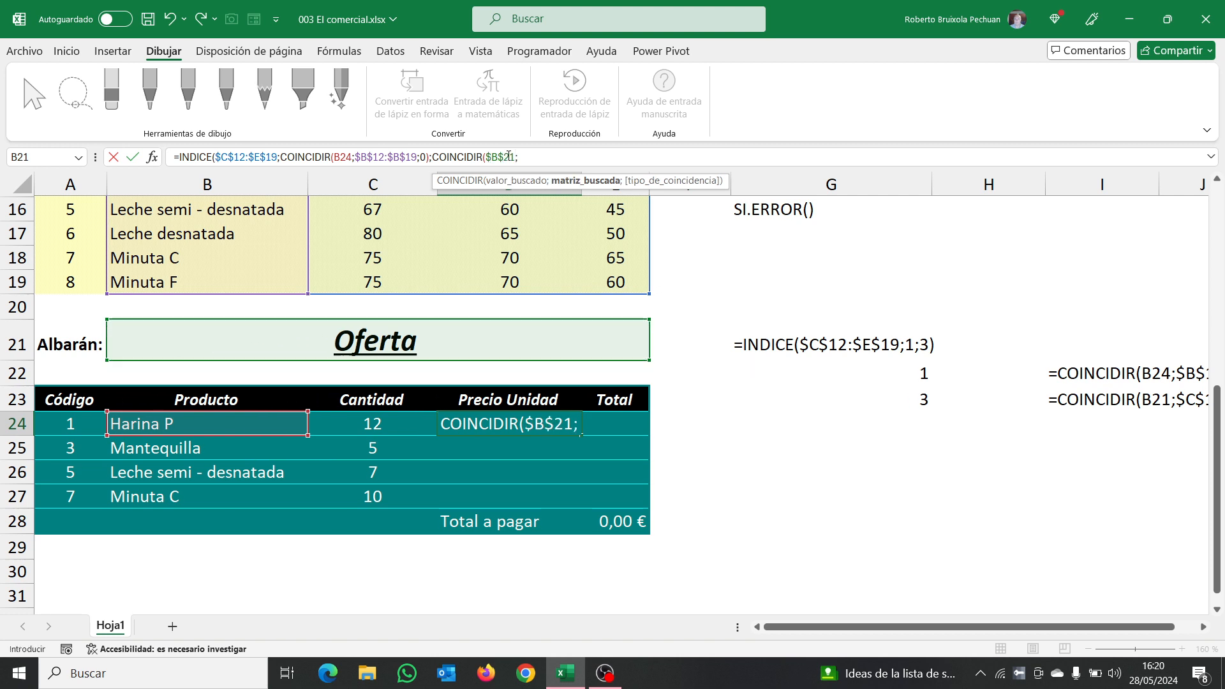
Complete the column COINCIDIR in D24 with the absolute header range $C$11:$E$11 and exact match 0, and close the INDICE formula.
scroll(752, 465, "up", 2)
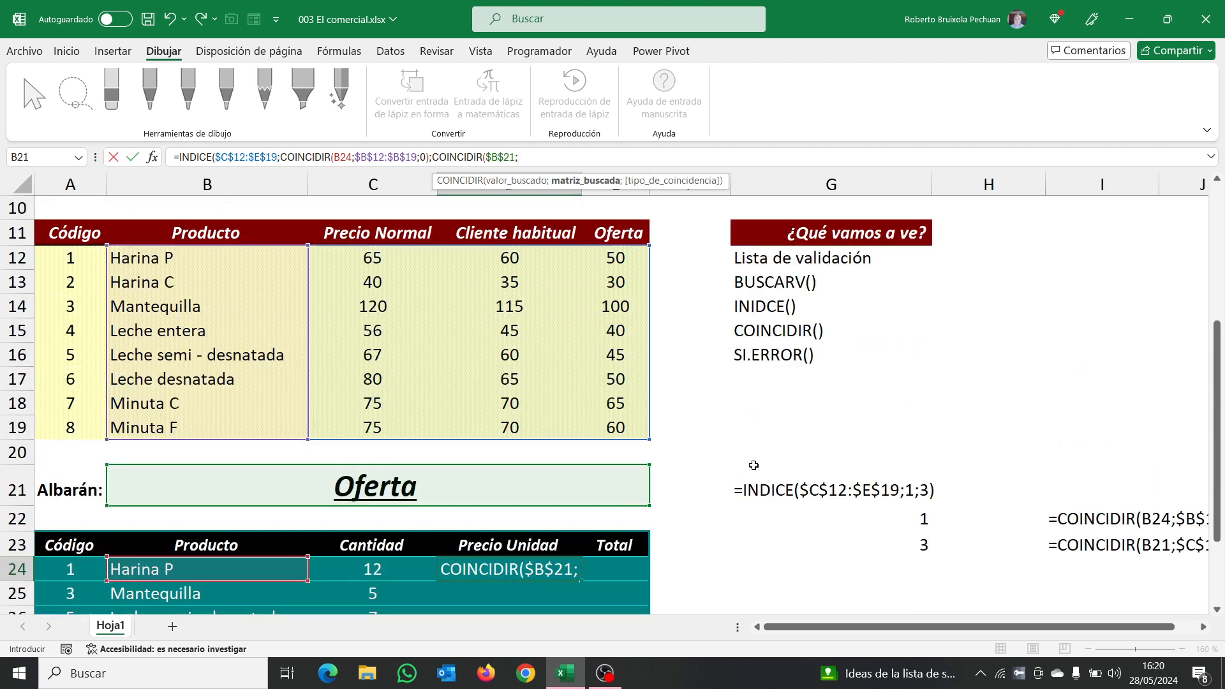
left_click_drag(377, 233, 594, 238)
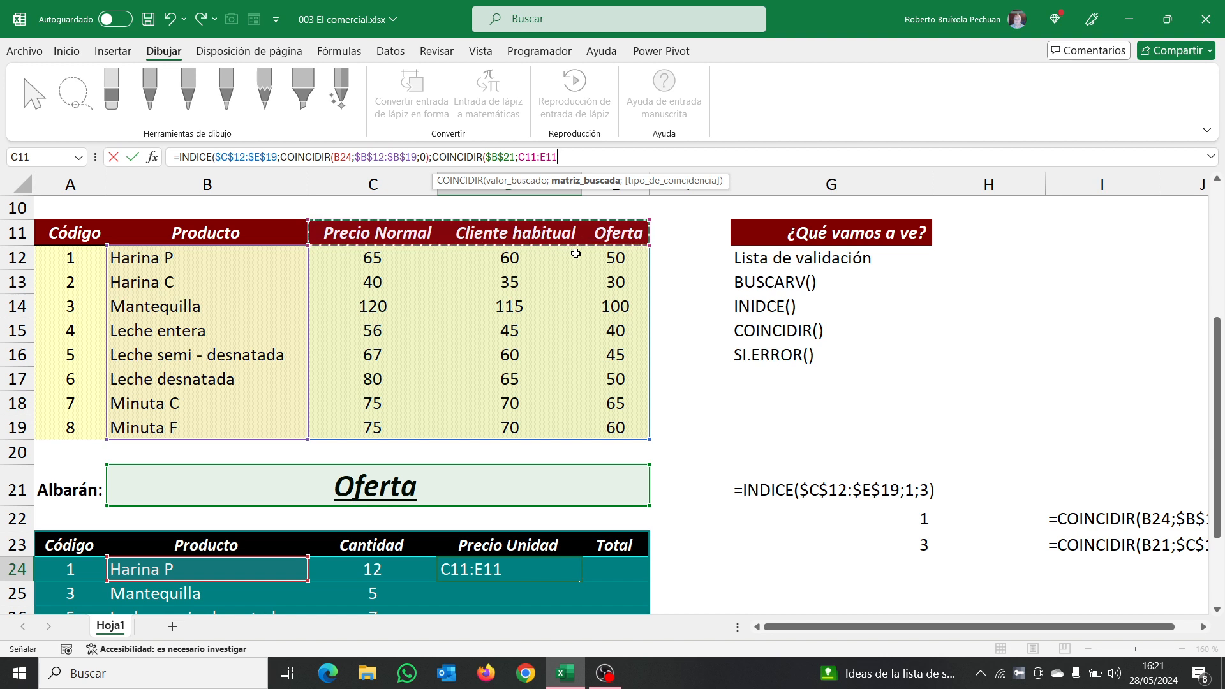
key("F4")
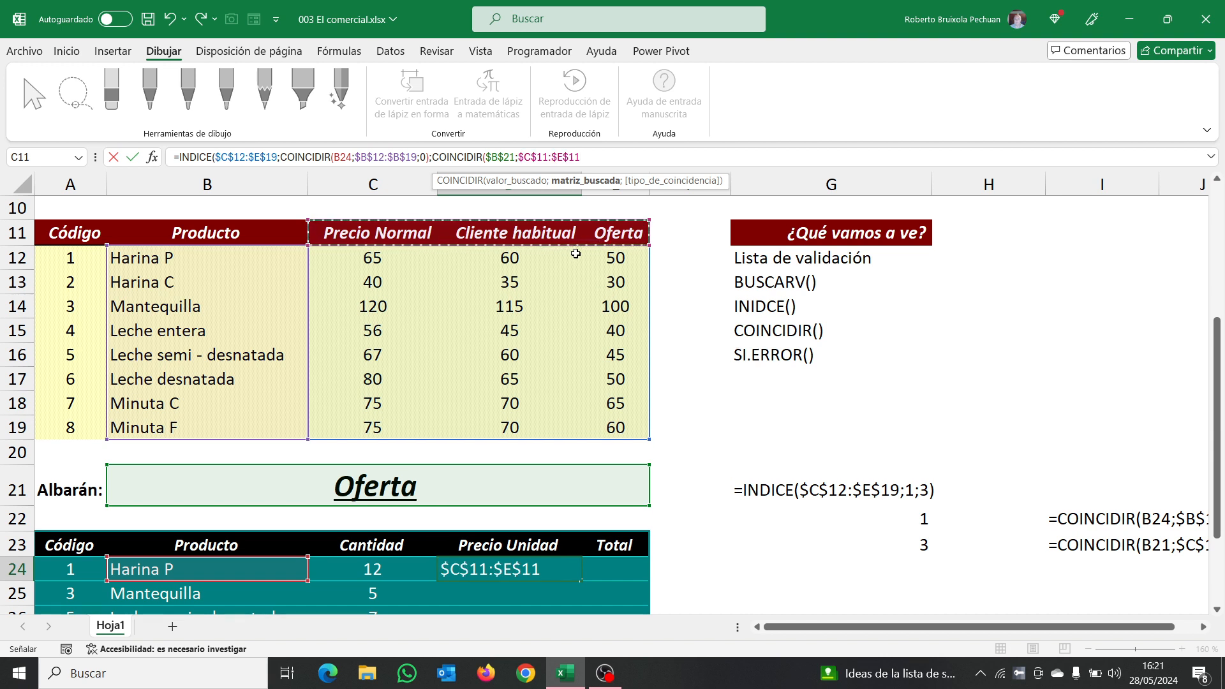
type(";")
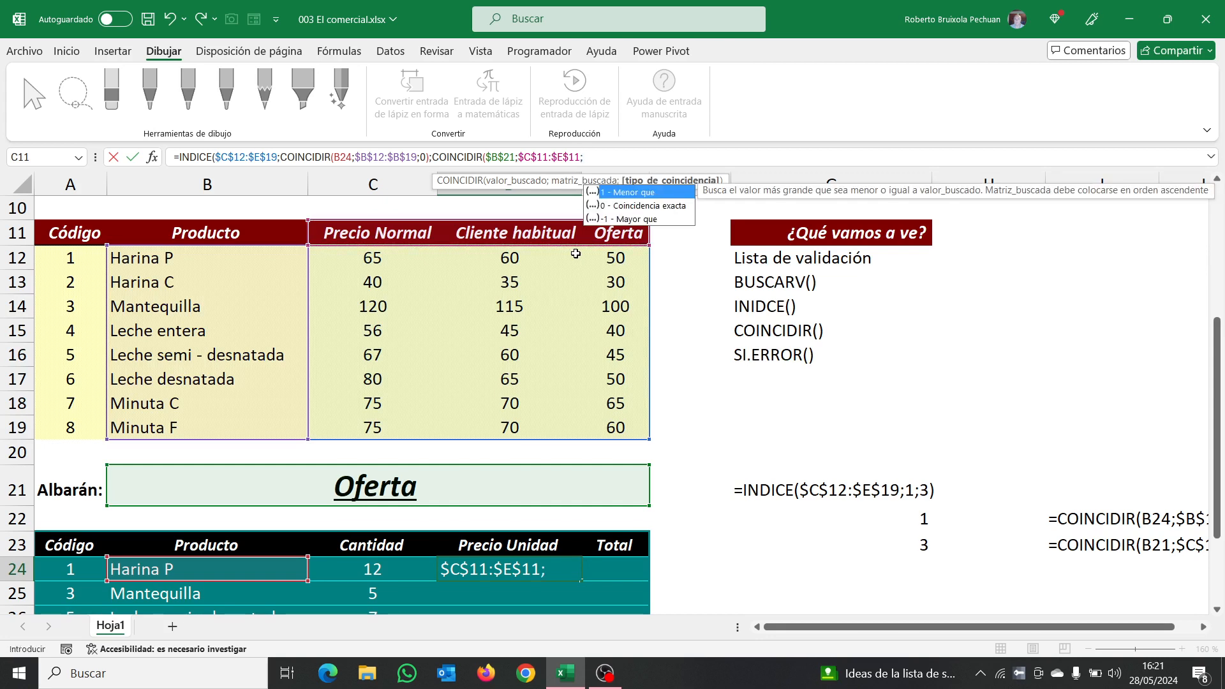
type("0)")
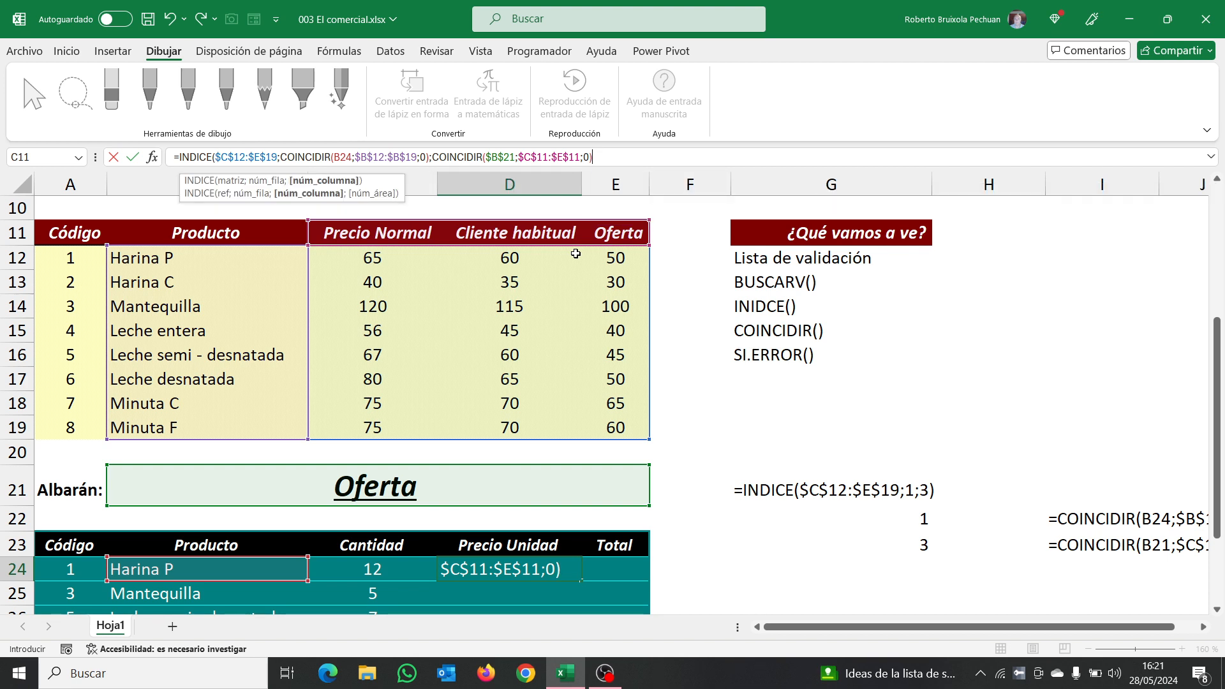
type(")")
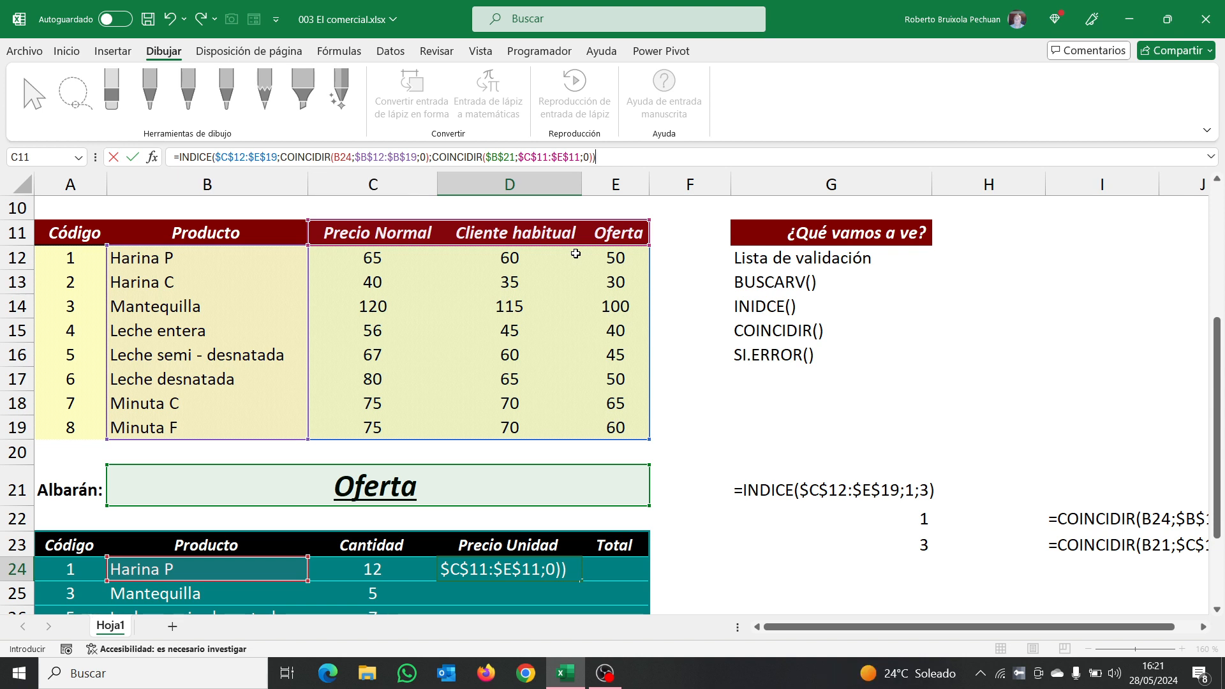
key("Return")
Fill the unit price formula from D24 down to D27.
key("Up")
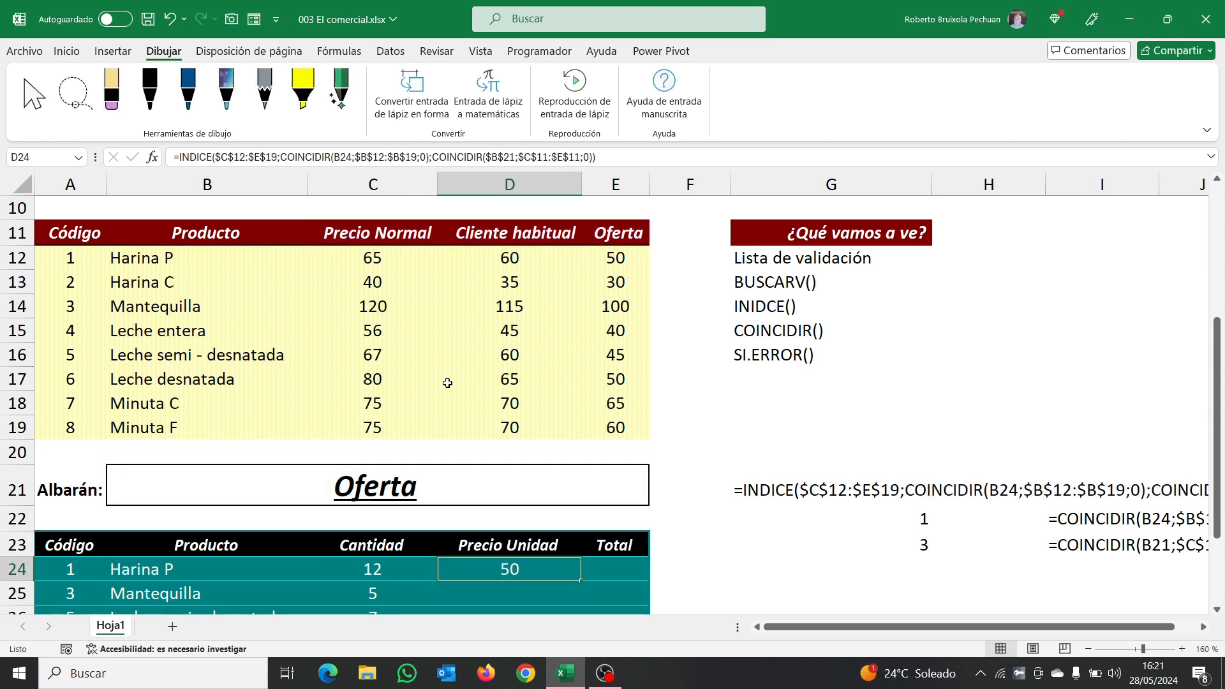
scroll(447, 383, "down", 1)
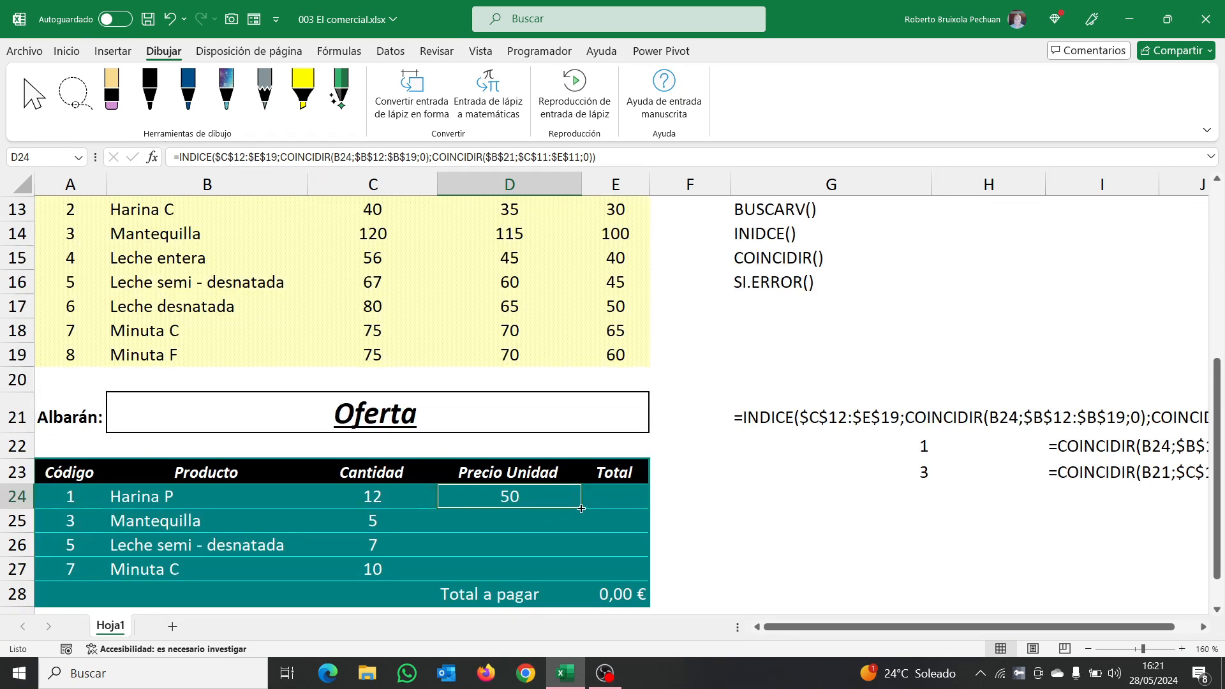
left_click_drag(581, 508, 580, 578)
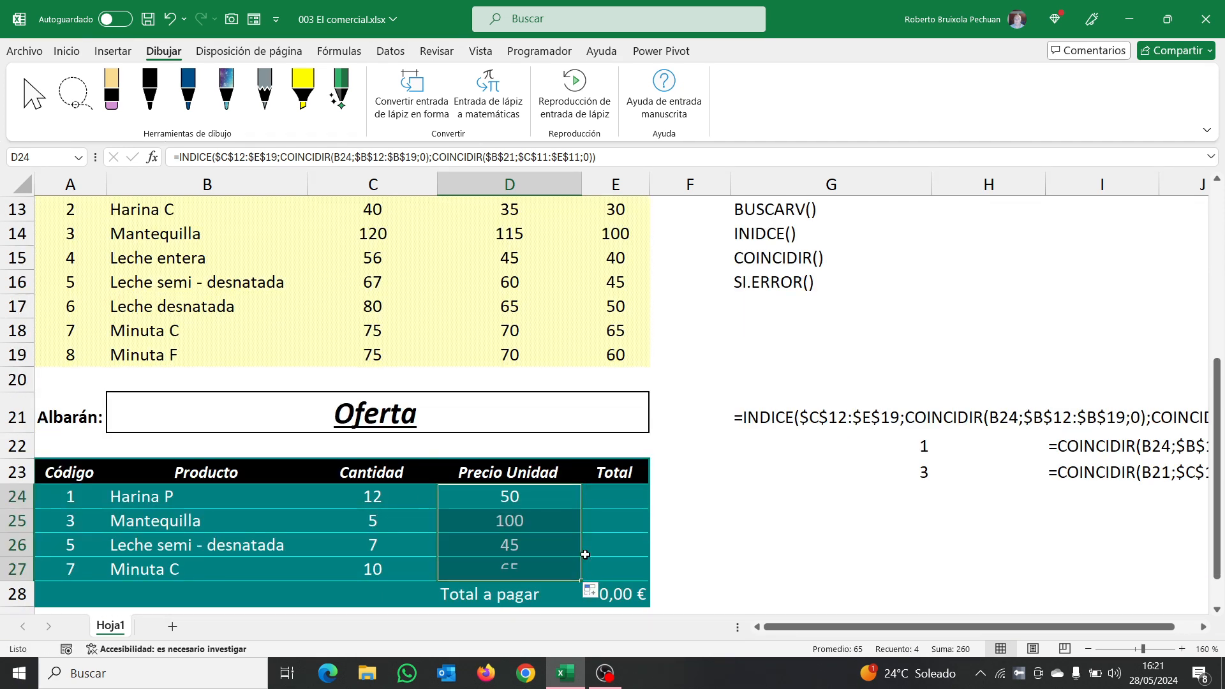
Compare the unit prices for Mantequilla and Leche semi - desnatada with the Oferta column of the price list.
left_click(557, 531)
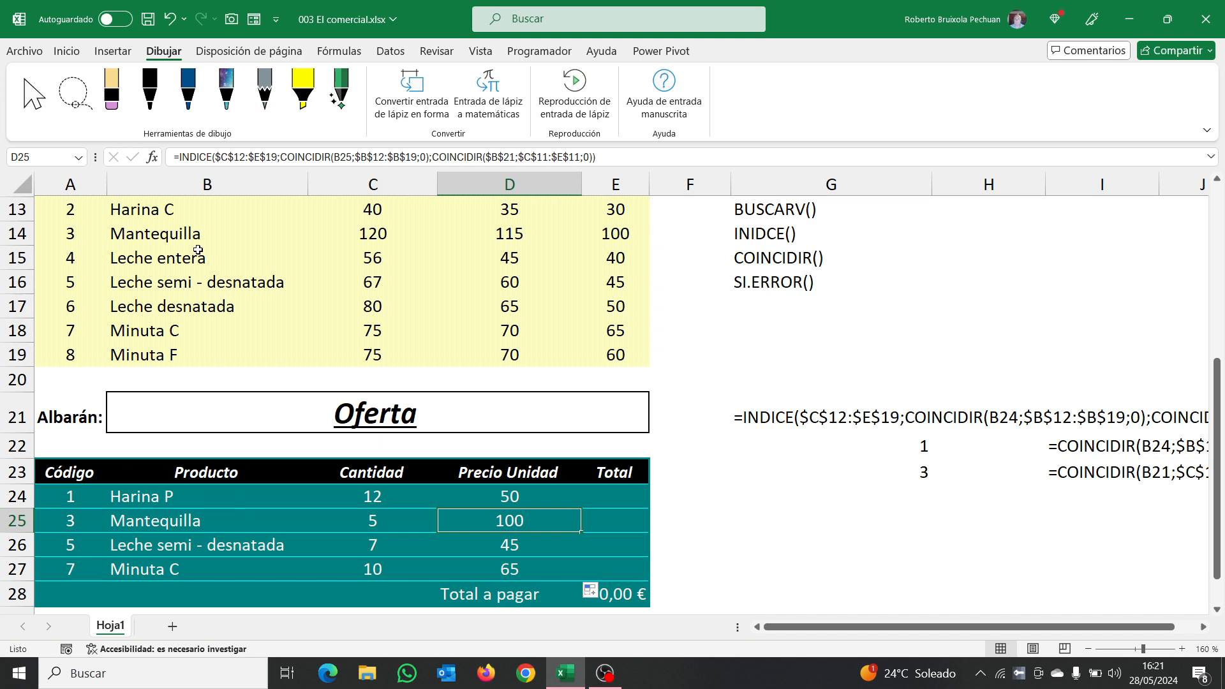
left_click(167, 234)
scroll(386, 282, "up", 1)
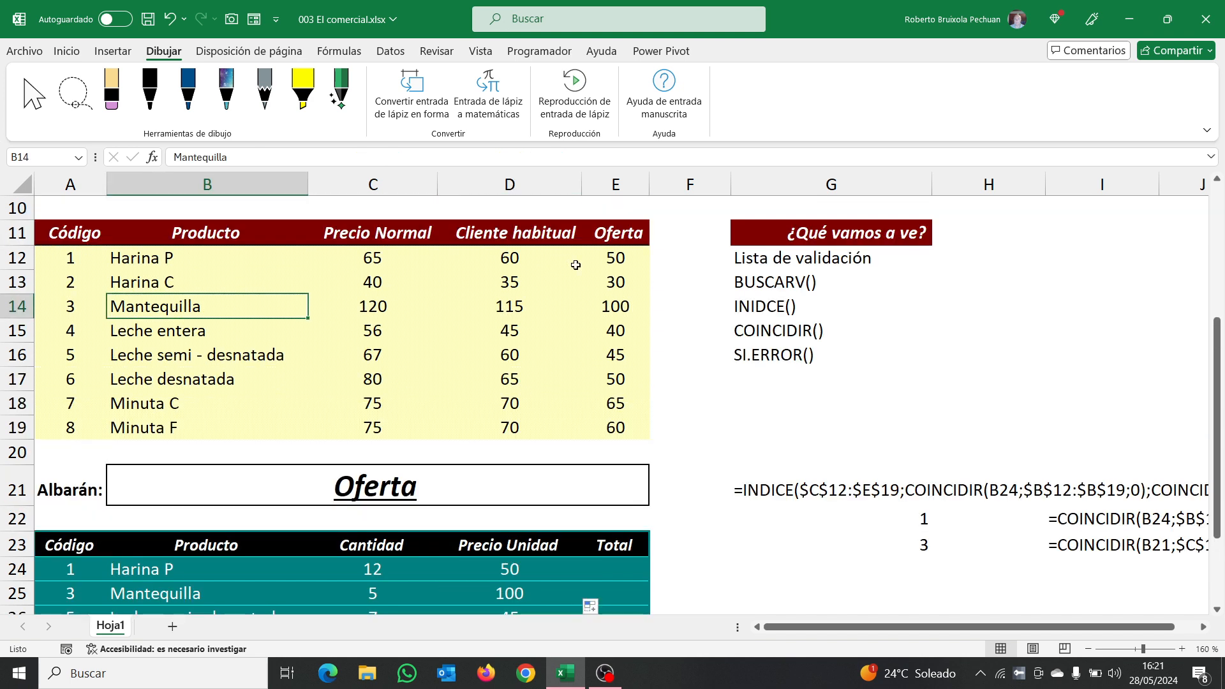
left_click(619, 307)
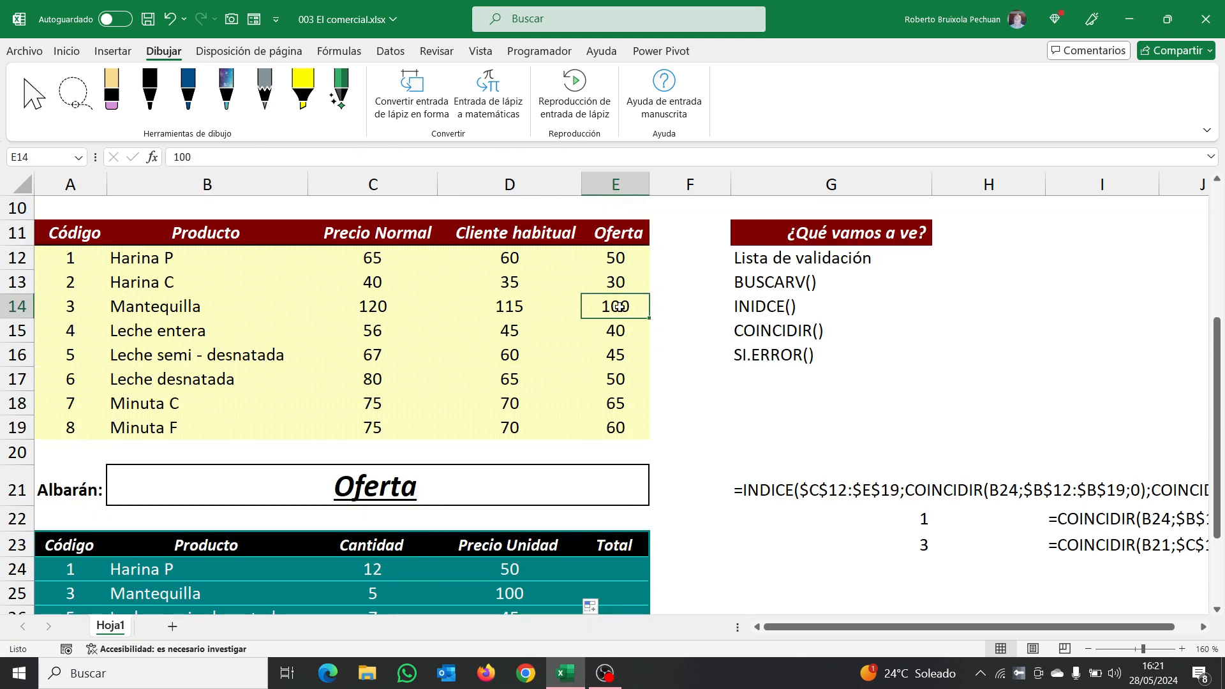
scroll(524, 572, "down", 1)
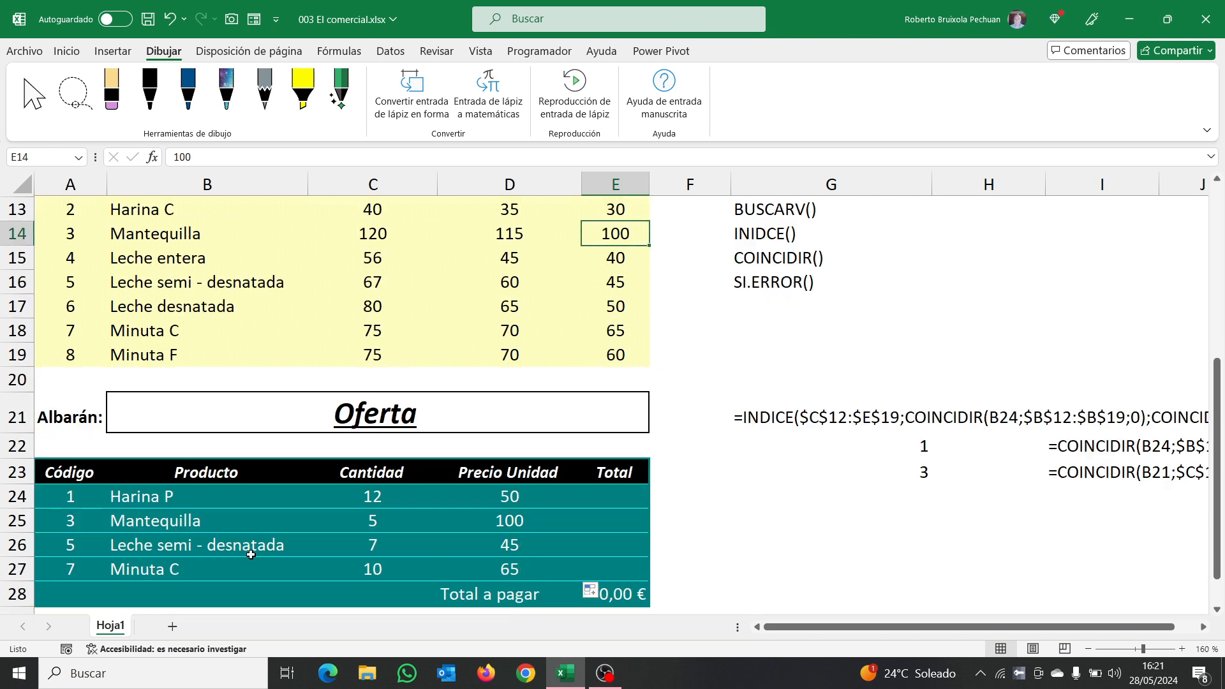
left_click(211, 282)
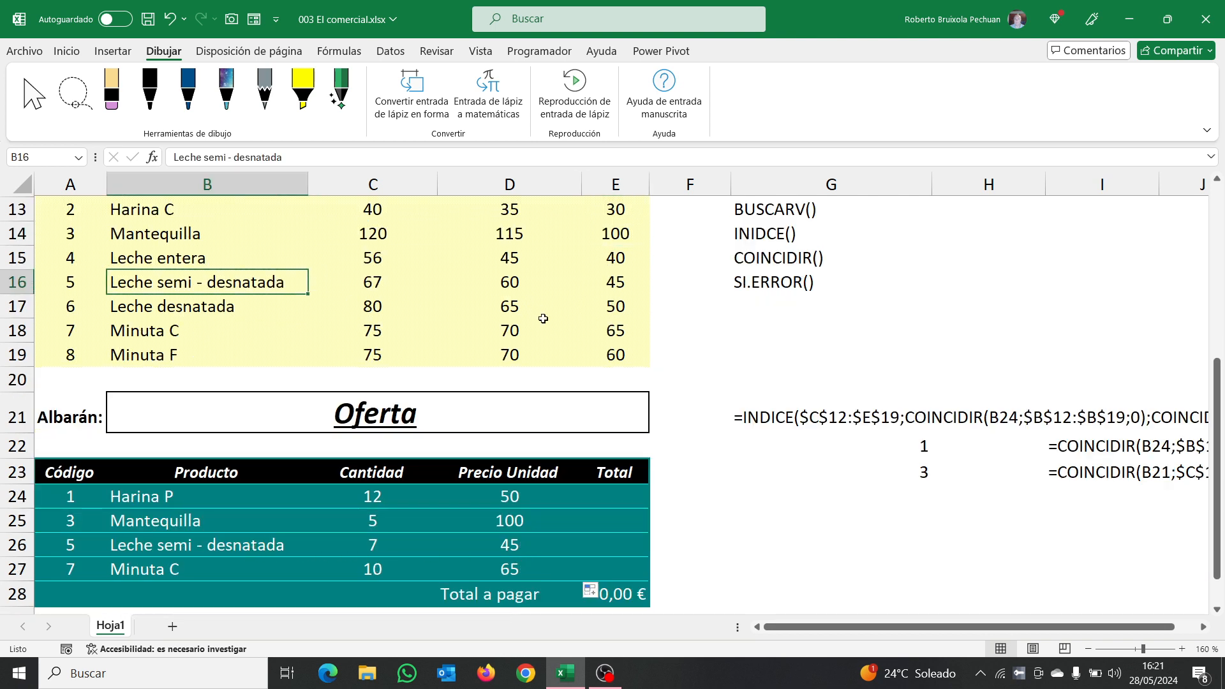
scroll(545, 319, "up", 1)
scroll(612, 364, "down", 2)
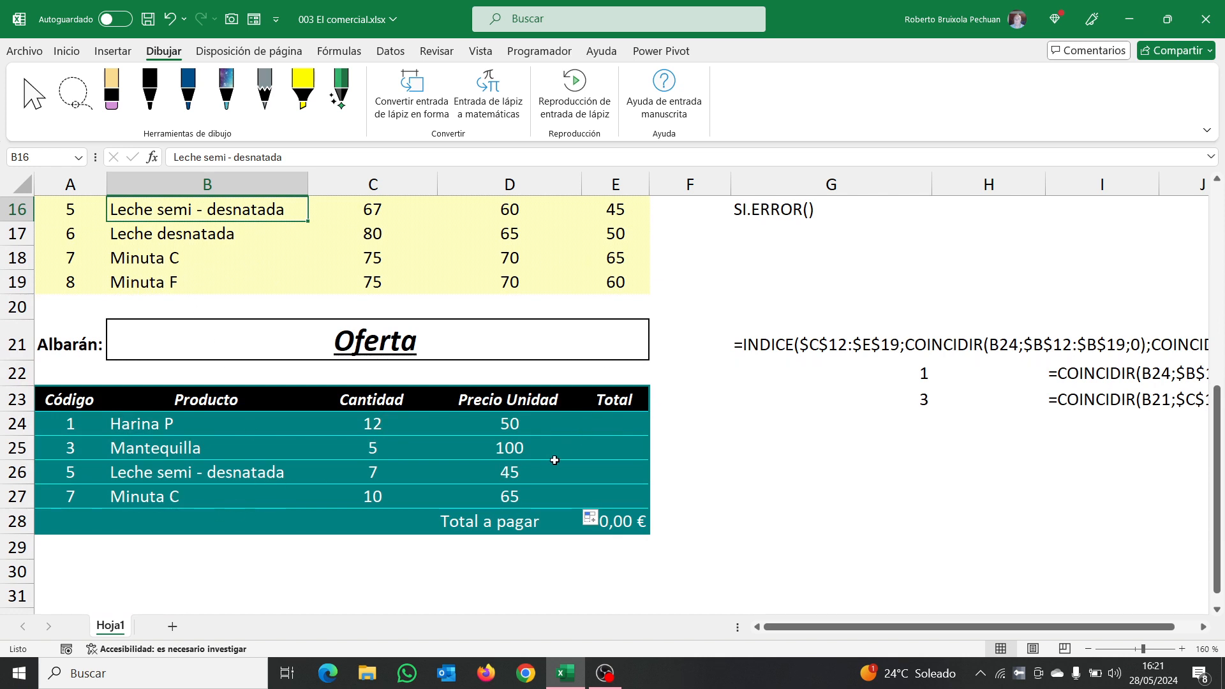
Set the Albarán price list in B21 to Precio Normal.
left_click(469, 343)
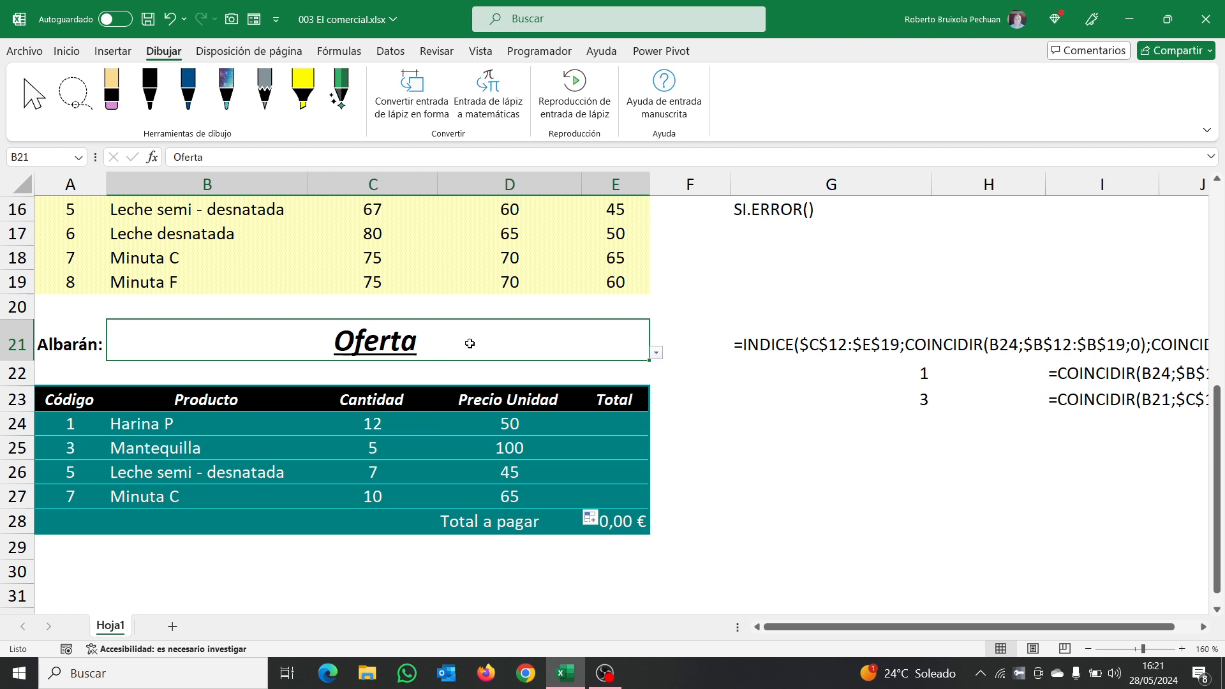
left_click(656, 352)
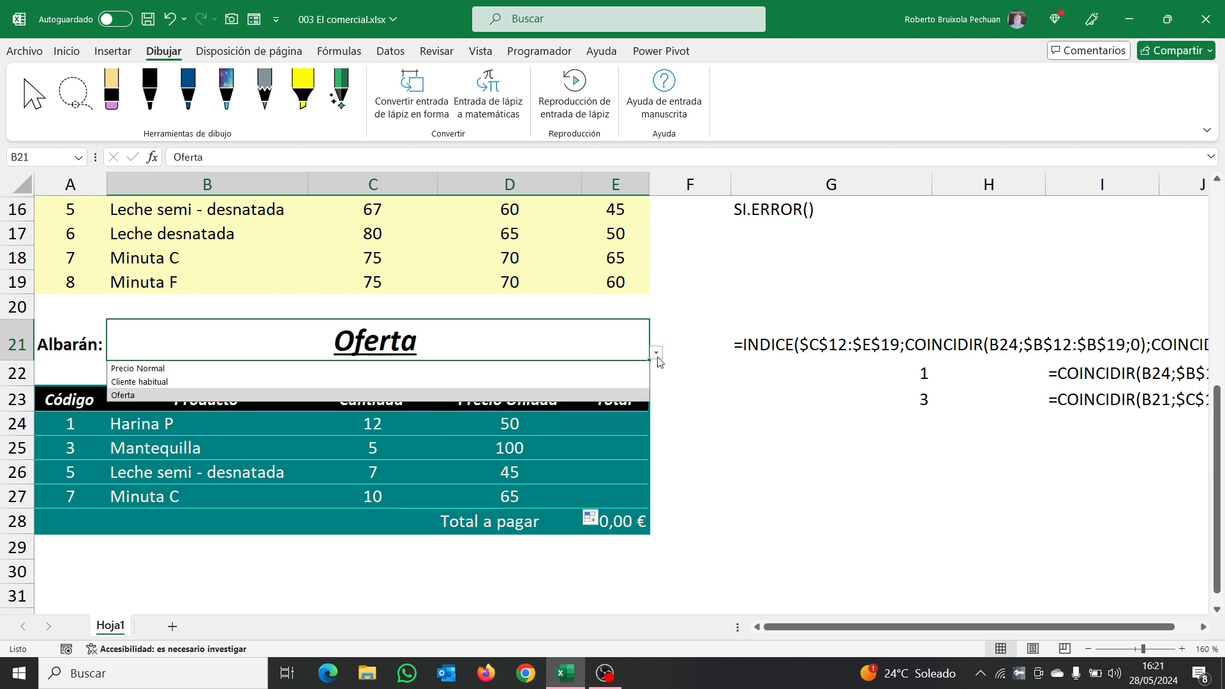
left_click(312, 370)
Check the delivery note's unit prices against the Precio Normal column of the price list.
scroll(646, 485, "up", 2)
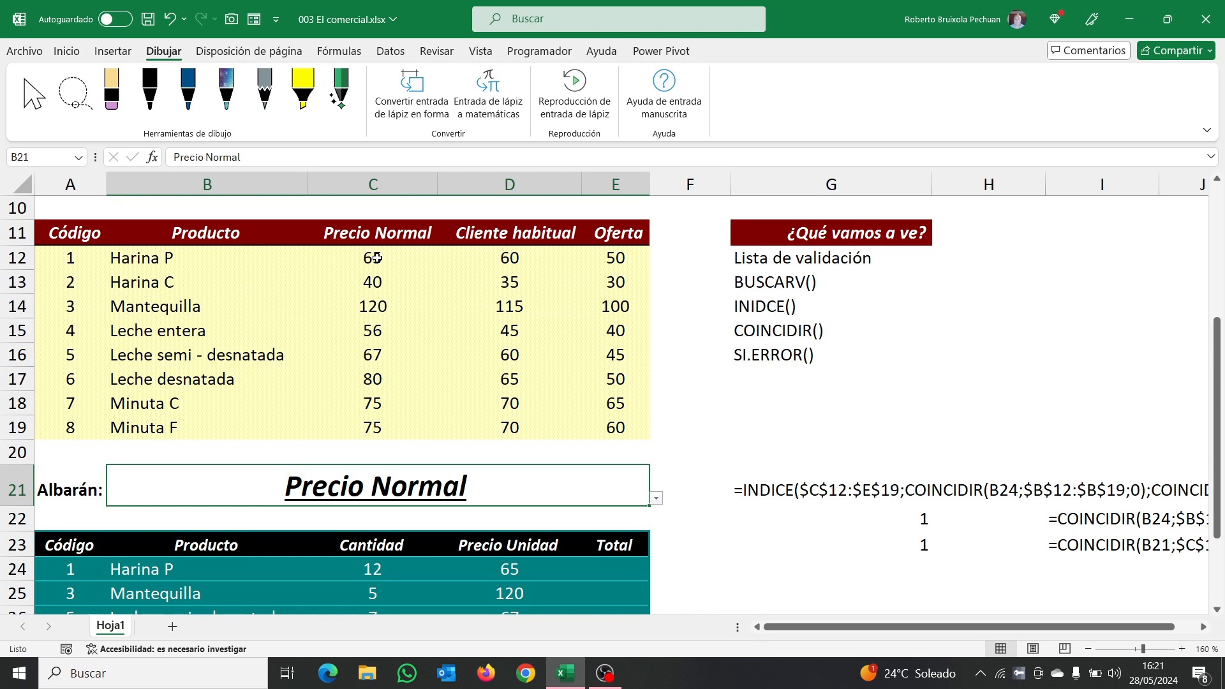
left_click(382, 256)
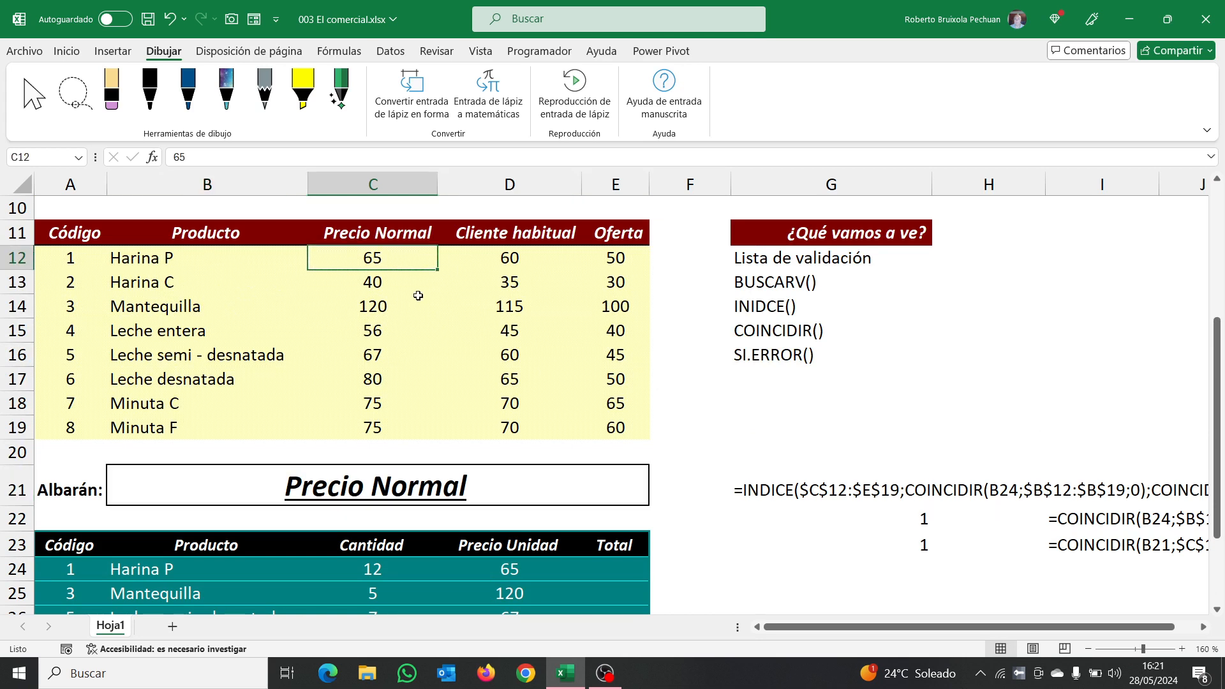
left_click(370, 305)
scroll(438, 343, "down", 1)
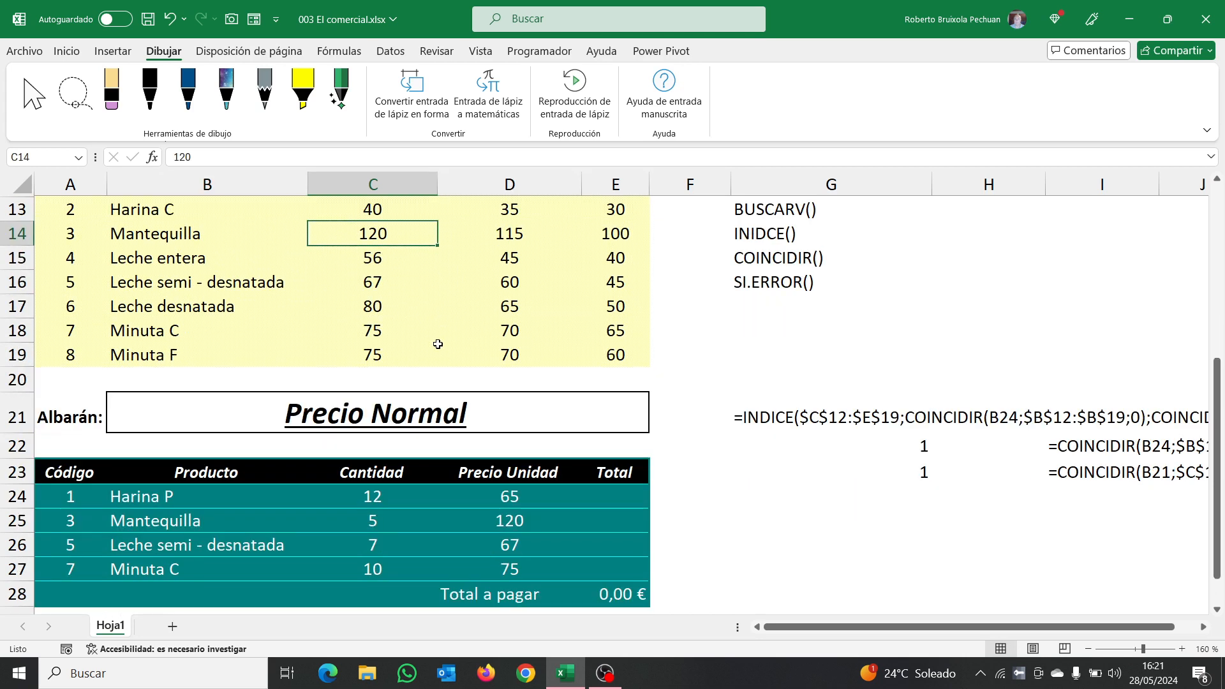
left_click(369, 285)
left_click(375, 333)
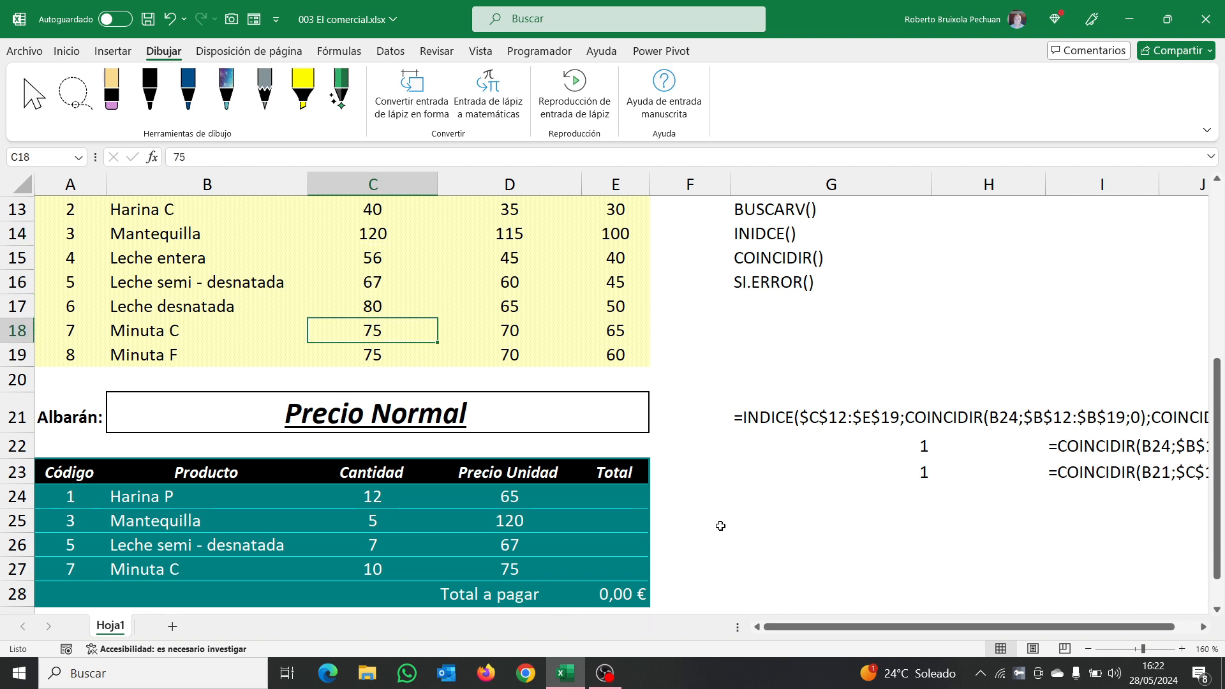
Enter the line total formula =D24*C24 in E24, multiplying unit price by quantity.
left_click(622, 498)
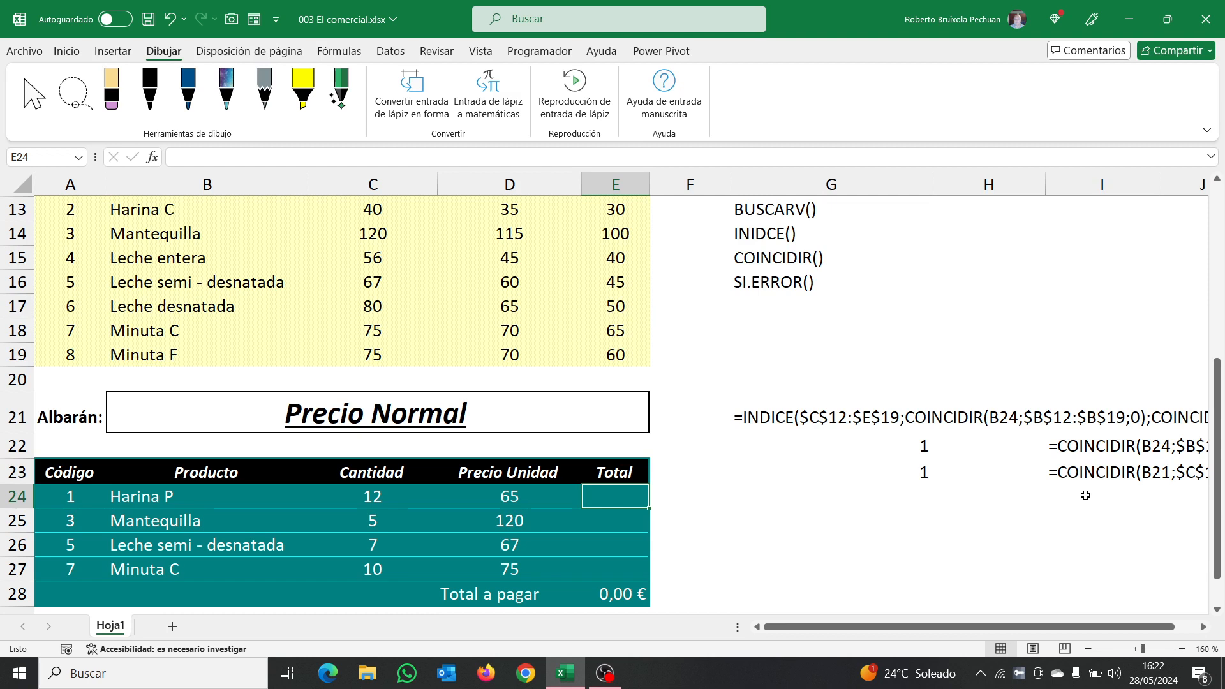
type("=")
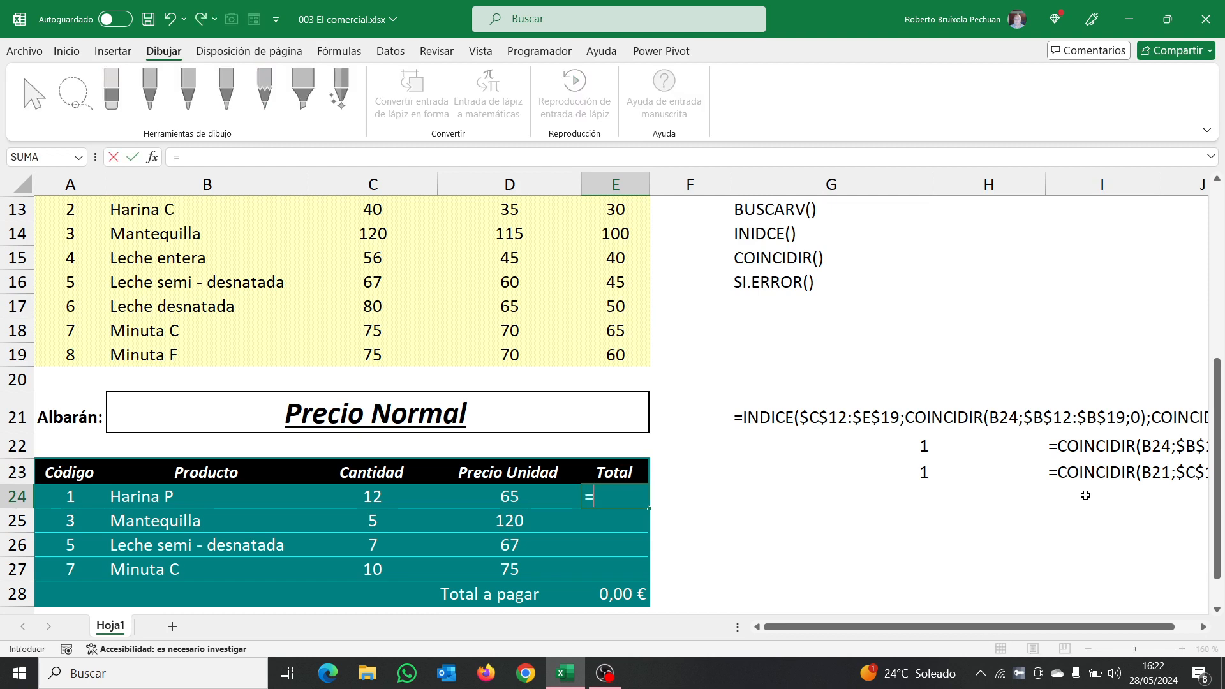
left_click(519, 497)
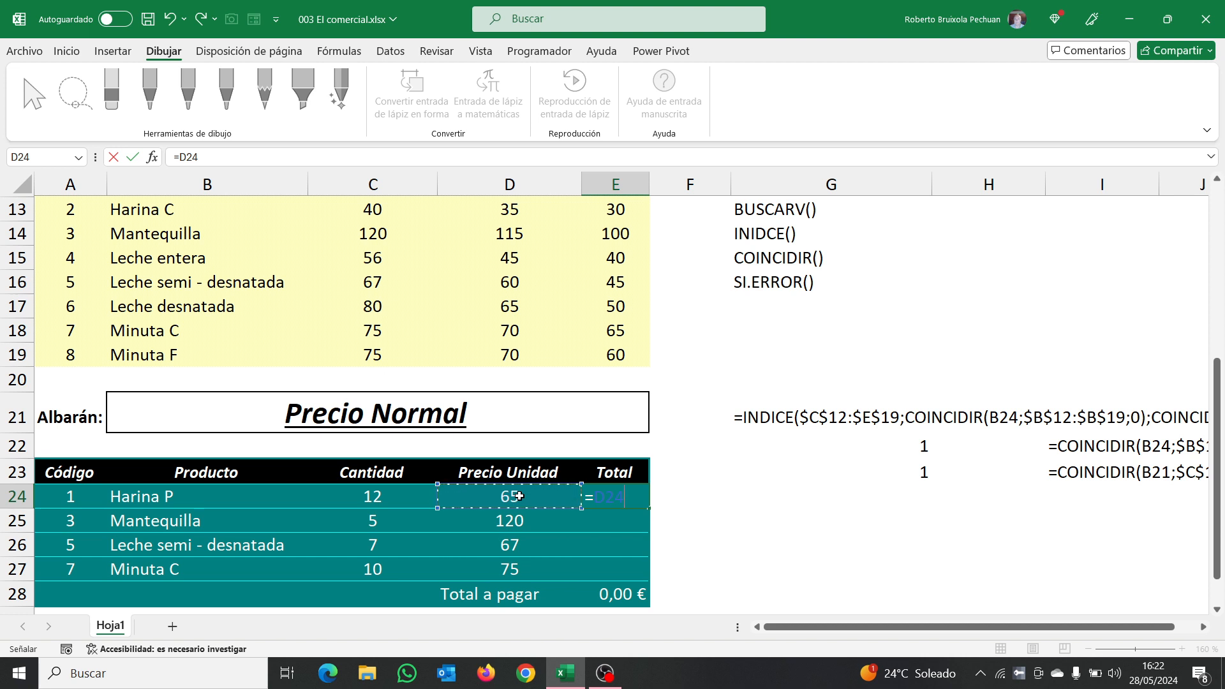
type("*")
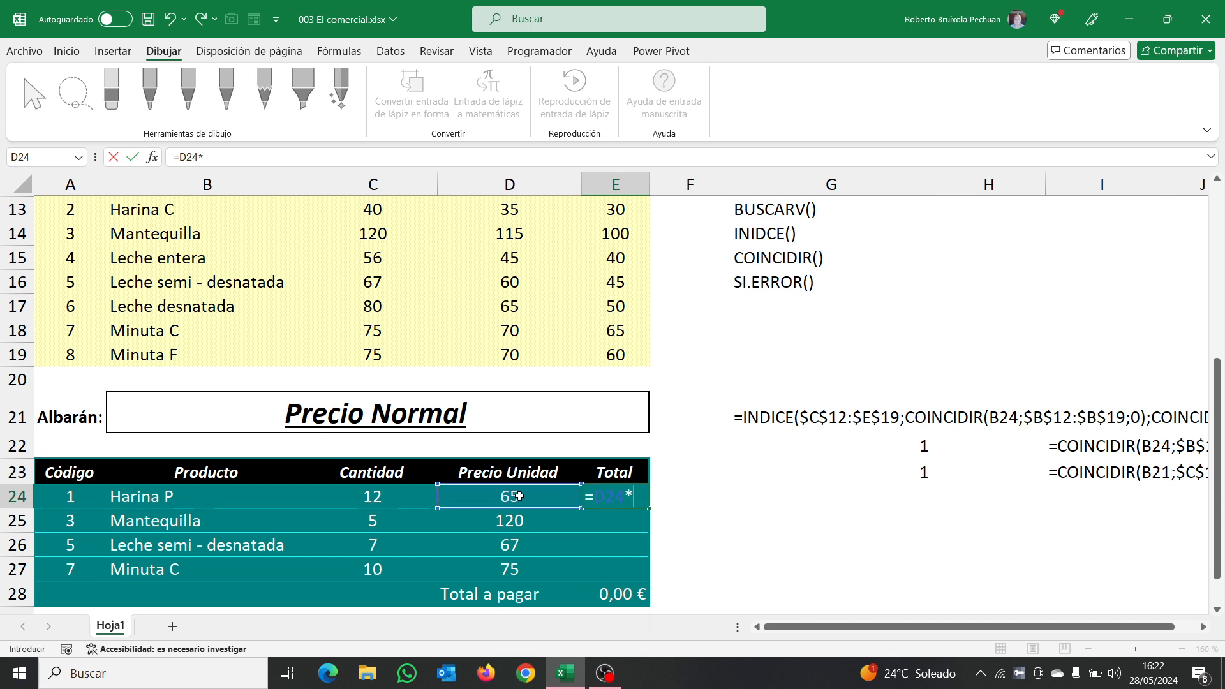
left_click(378, 498)
key("Return")
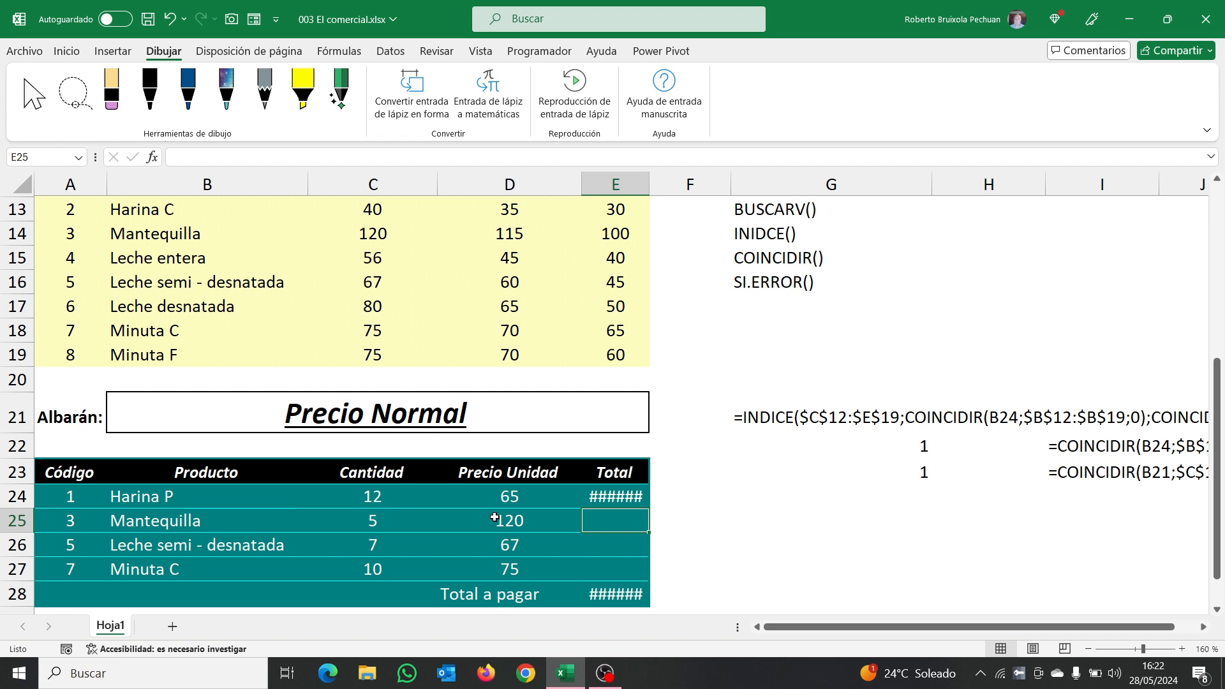
Fill the line total formula from E24 down to E27 and autofit column E to its contents.
double_click(650, 183)
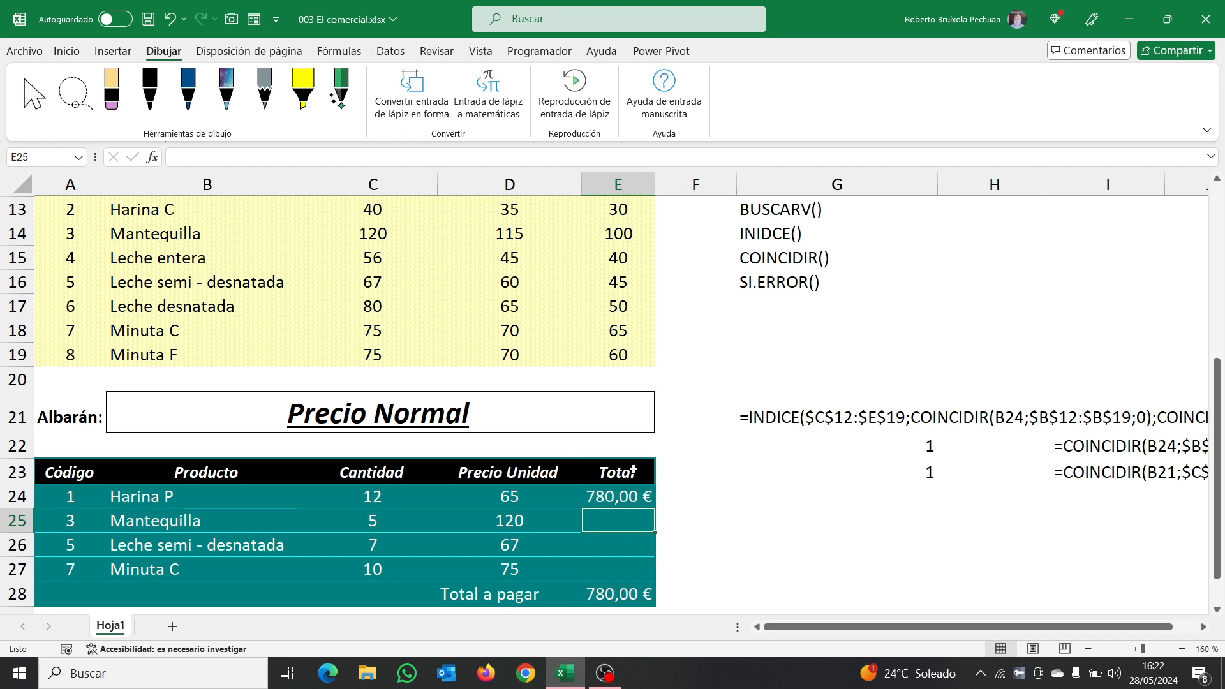
left_click(629, 497)
left_click_drag(654, 509, 654, 572)
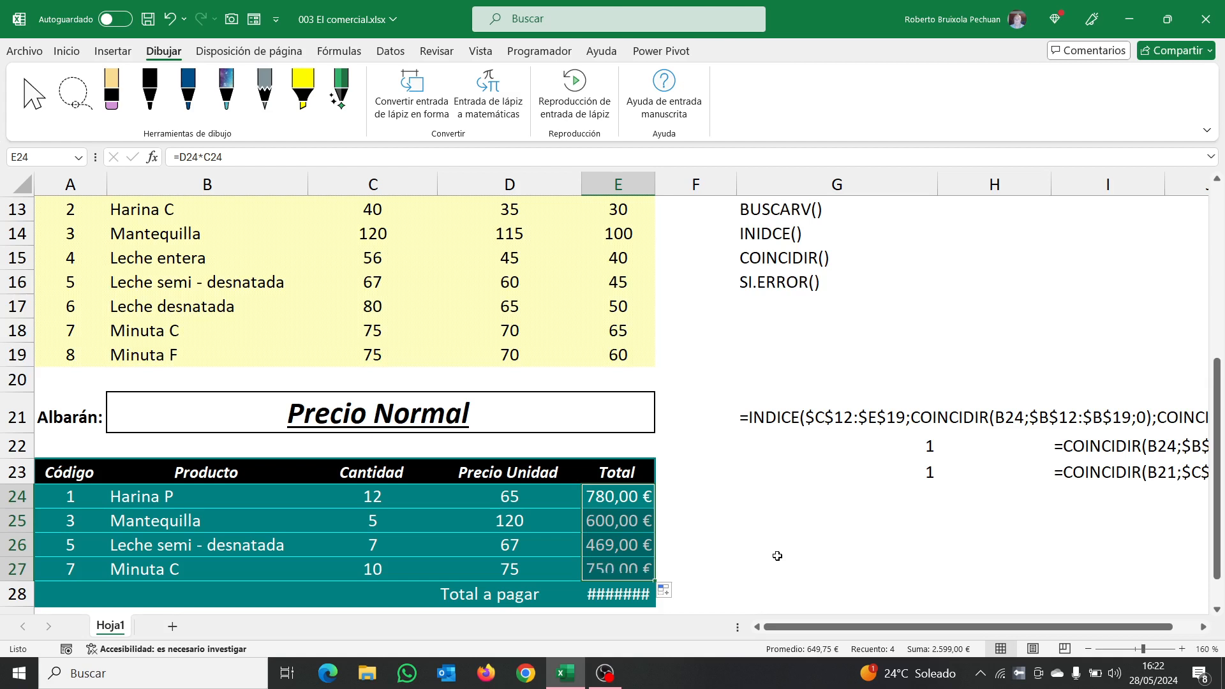
double_click(654, 184)
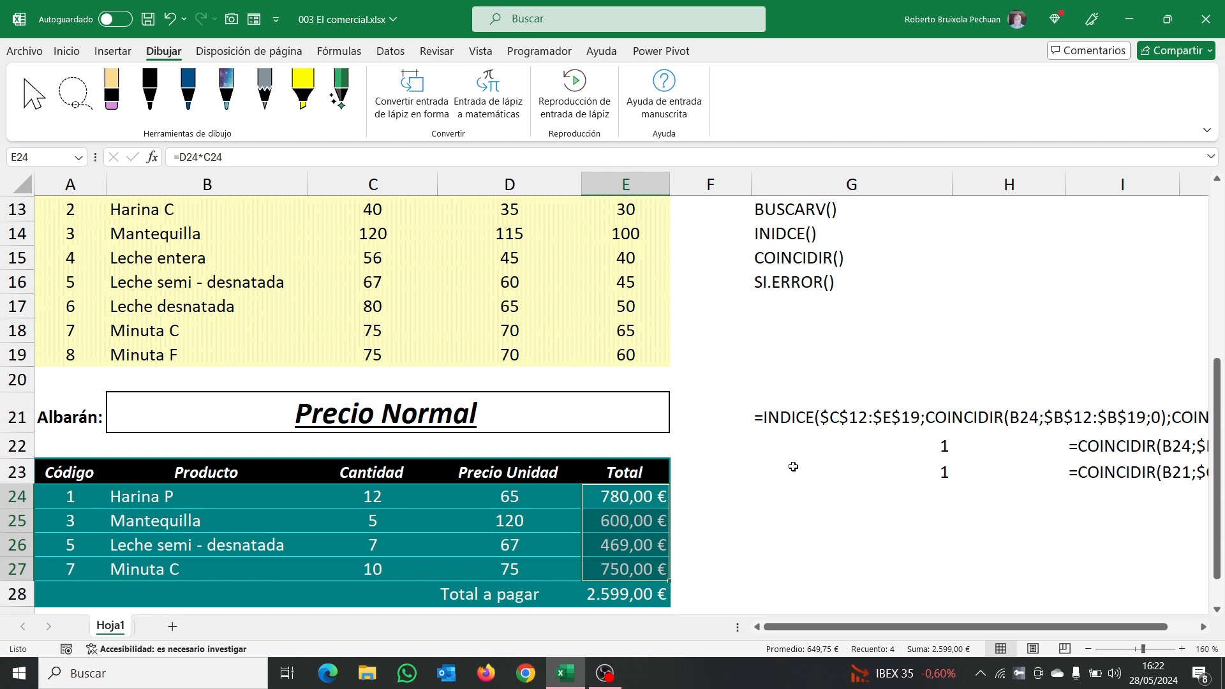
Clear the price list selection in the Albarán cell B21.
scroll(793, 465, "up", 1)
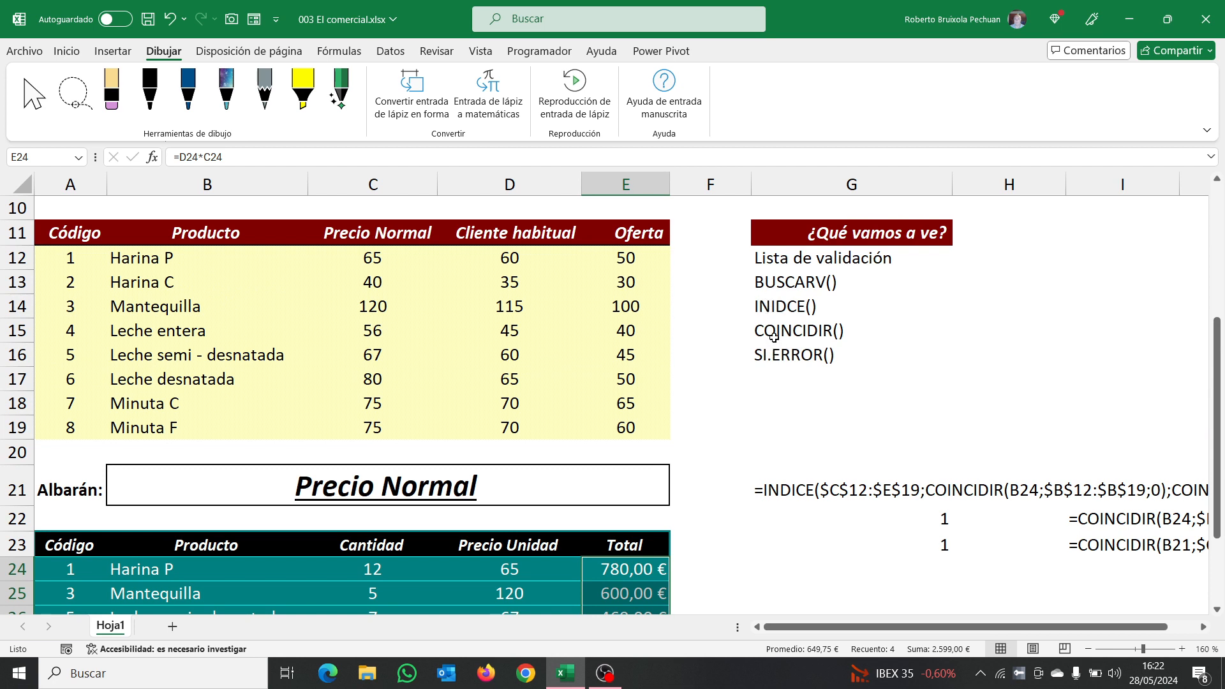
scroll(774, 409, "down", 1)
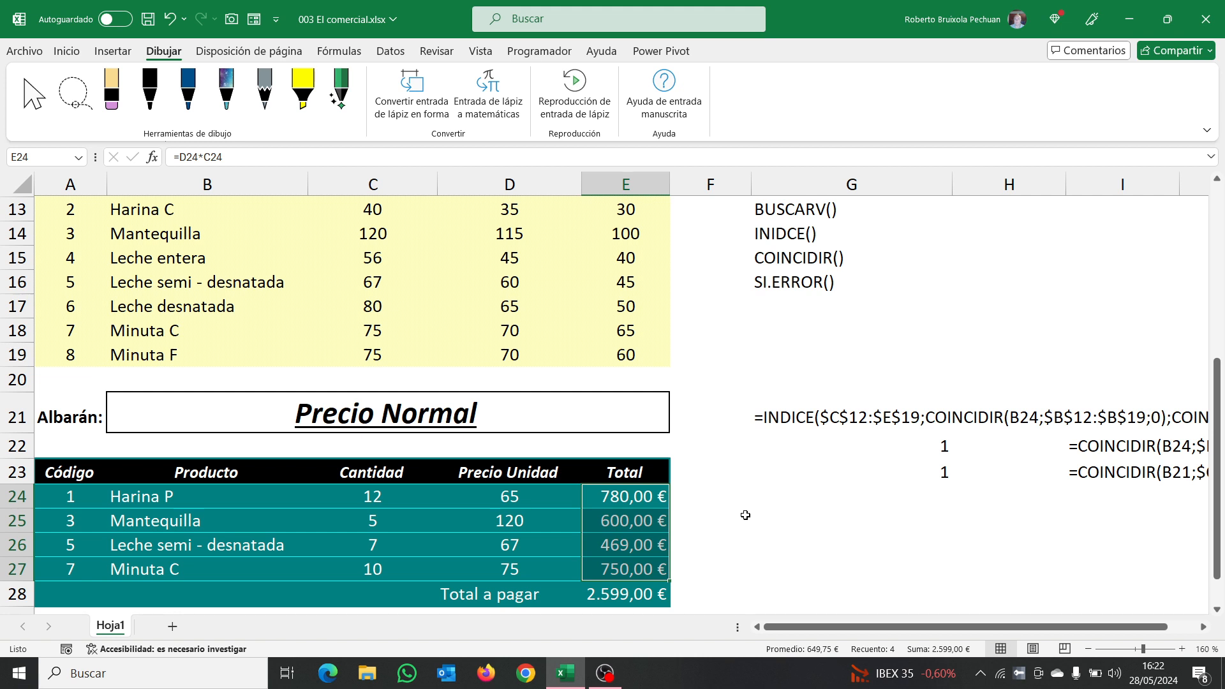
left_click(486, 414)
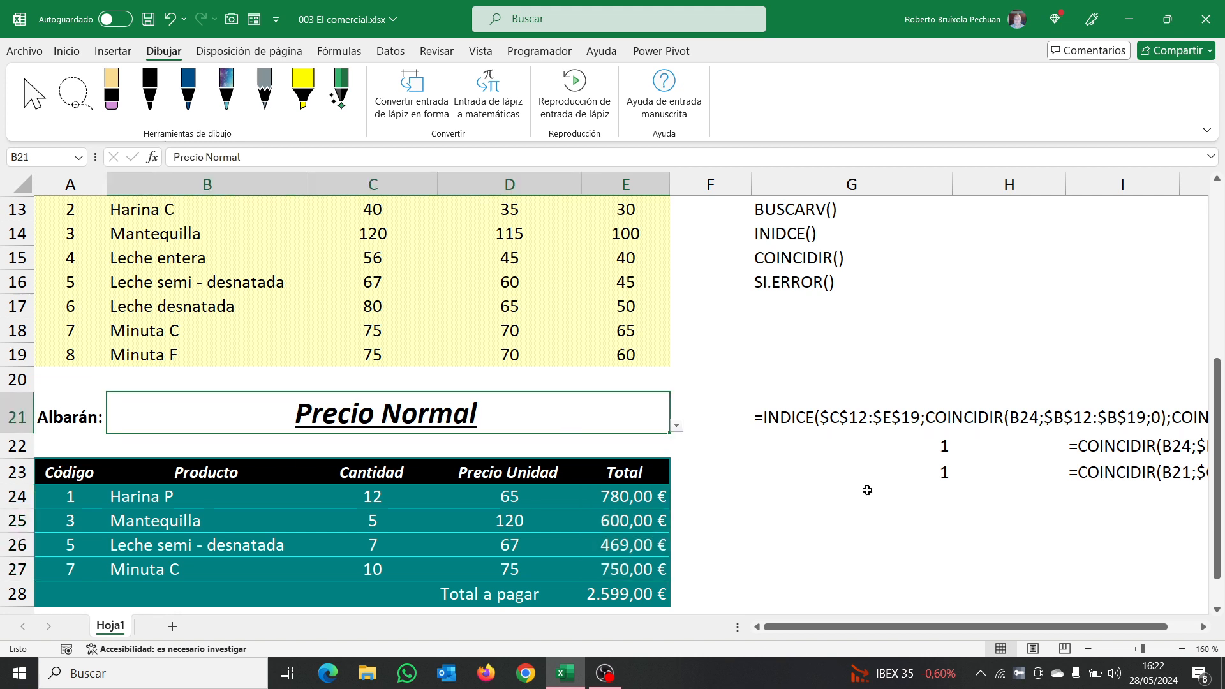
key("Delete")
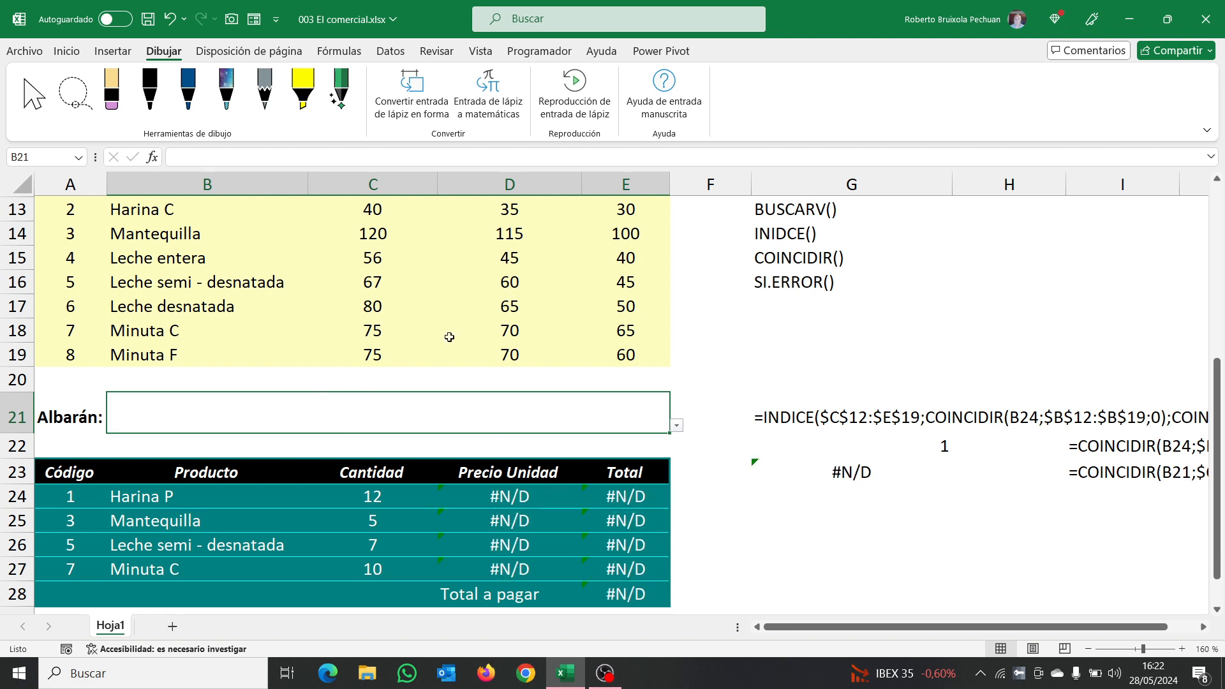
Test the Albarán dropdown in B21 with Cliente habitual, then leave it set to Oferta.
scroll(538, 252, "up", 2)
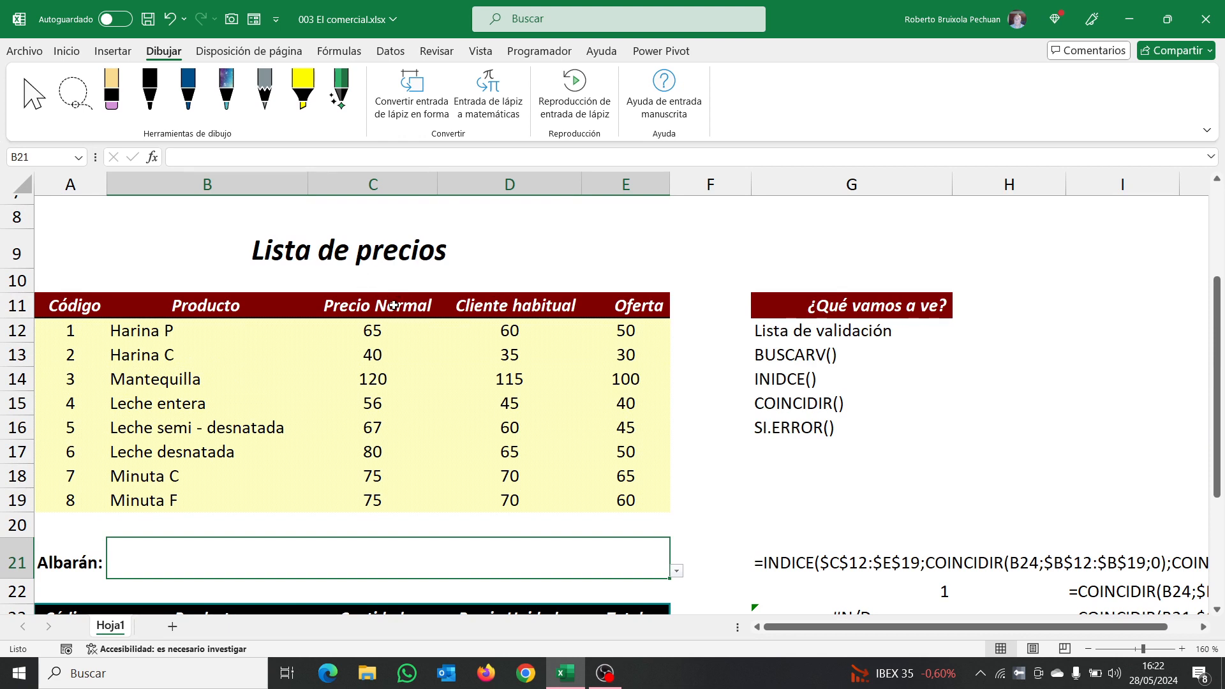
scroll(473, 318, "down", 1)
scroll(515, 555, "down", 1)
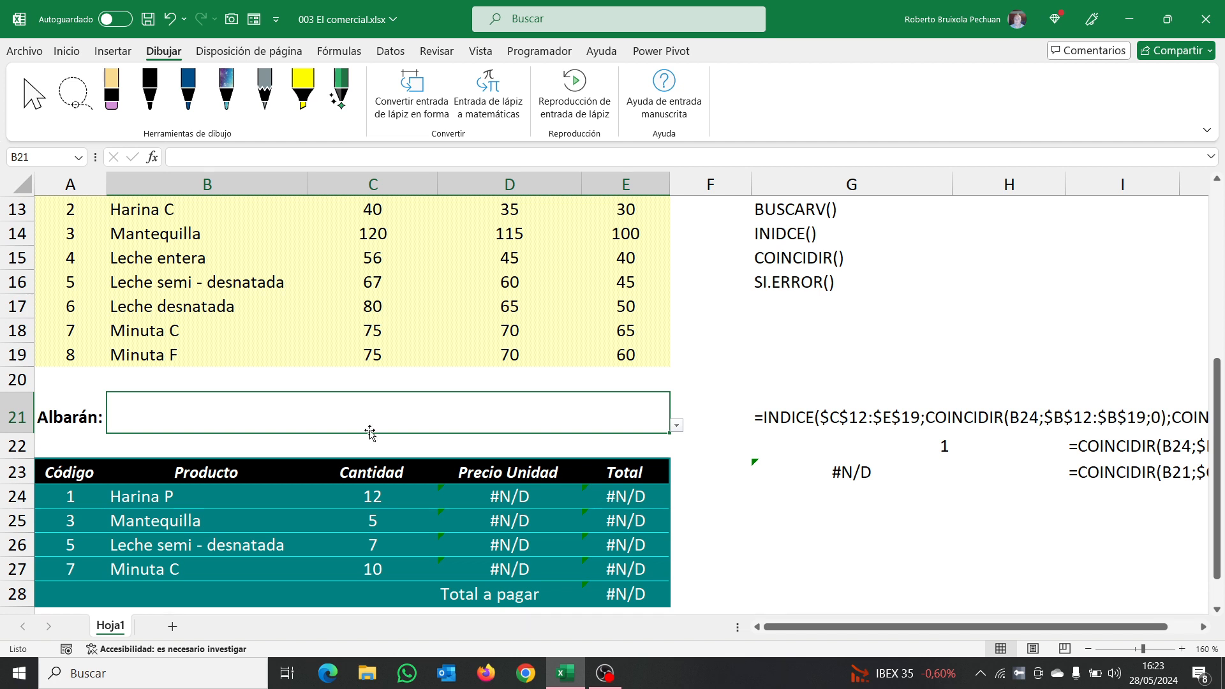
left_click(676, 425)
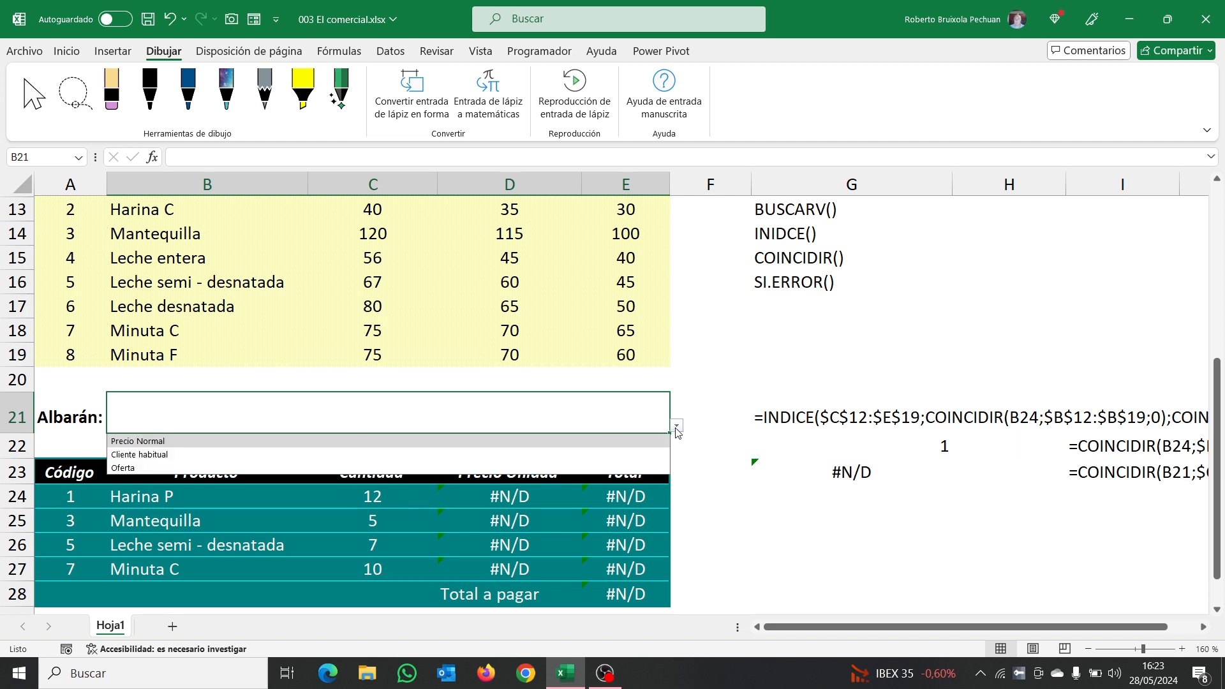
left_click(168, 452)
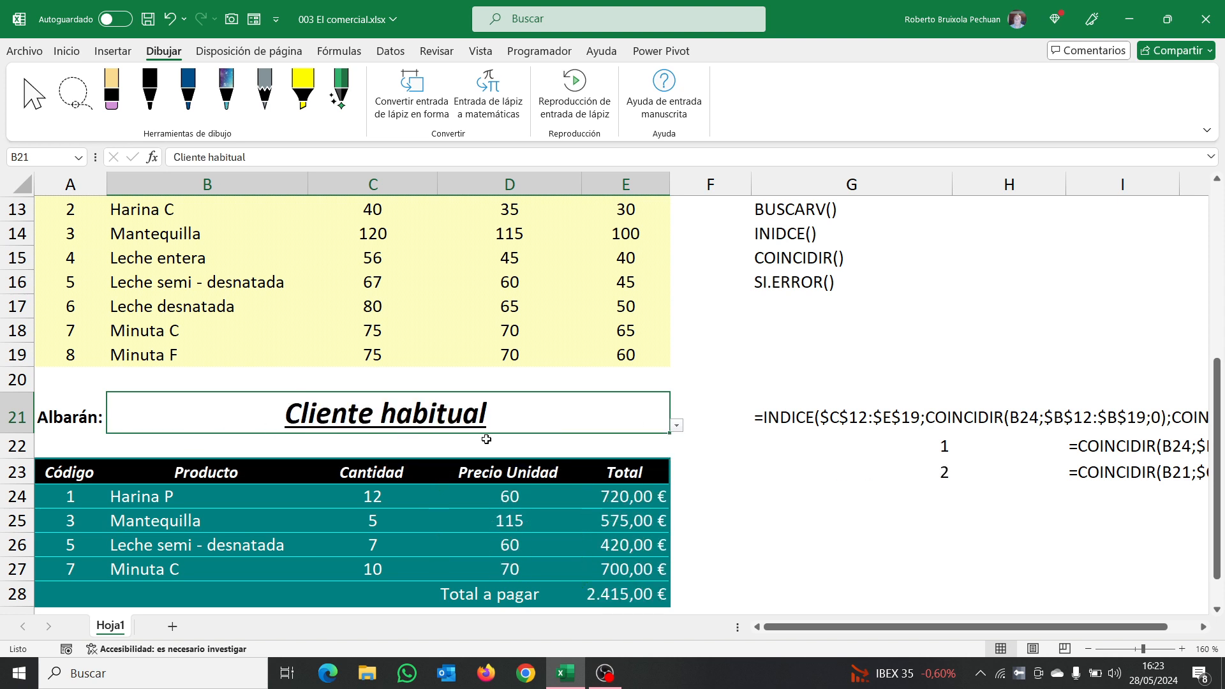
left_click(676, 426)
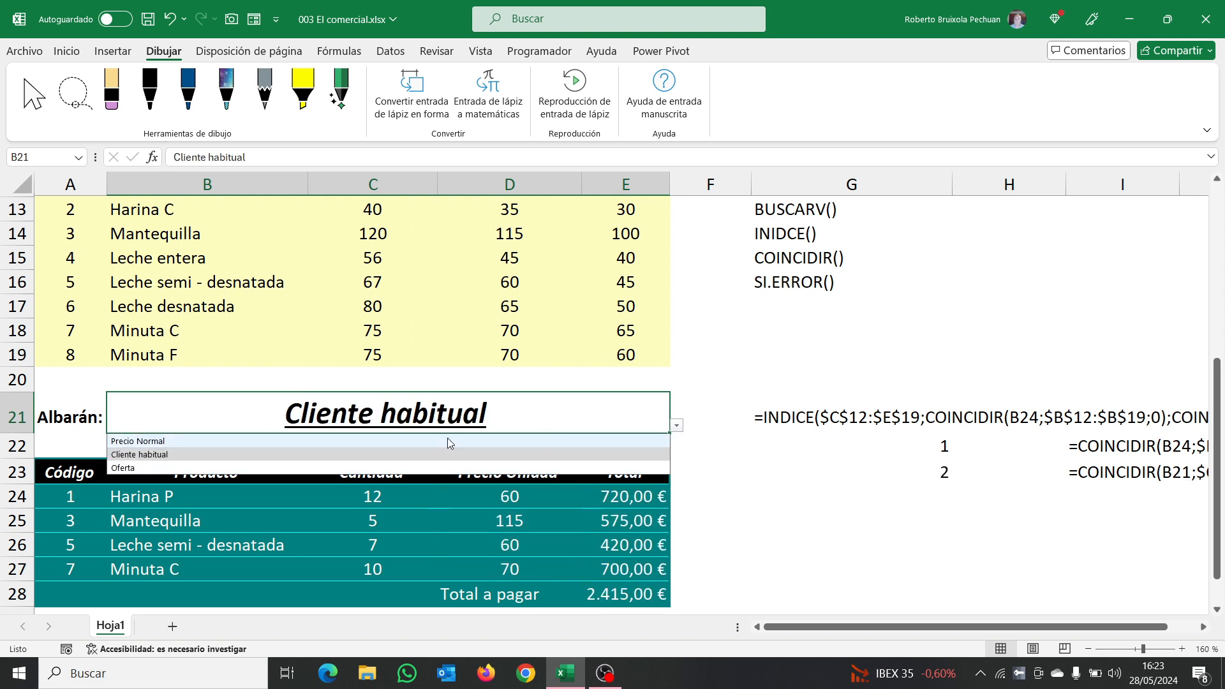
left_click(220, 469)
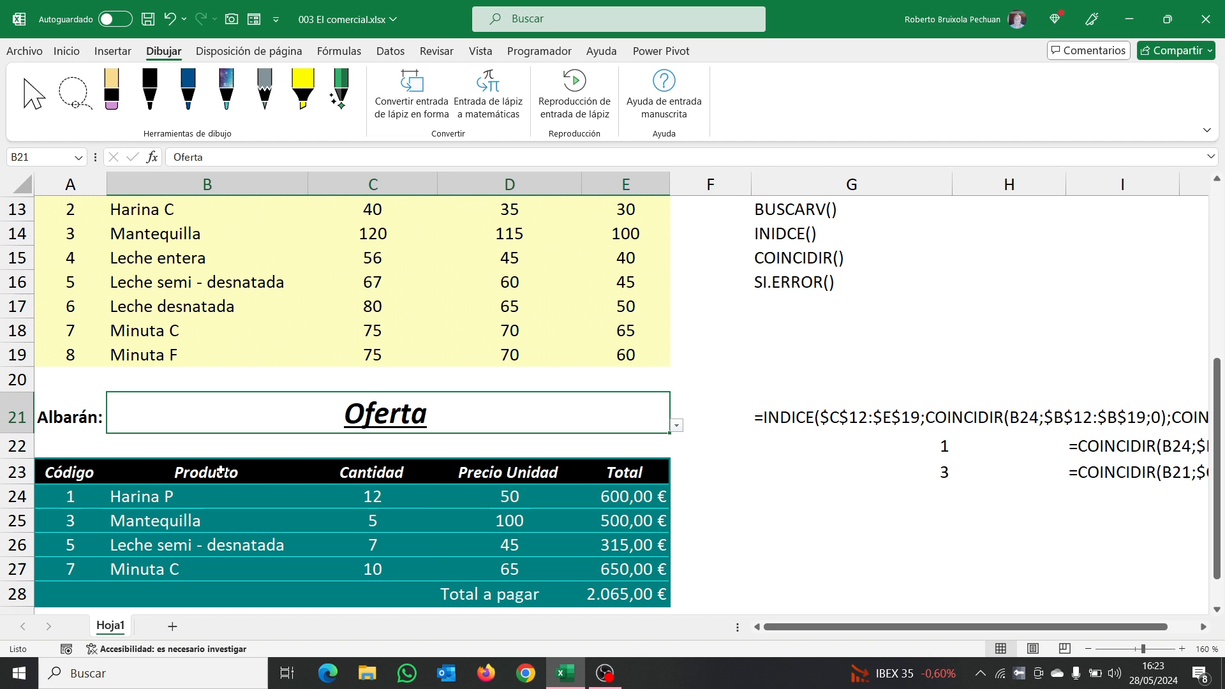
Change the product code of the delivery note's first line in A24 to 8.
left_click(67, 503)
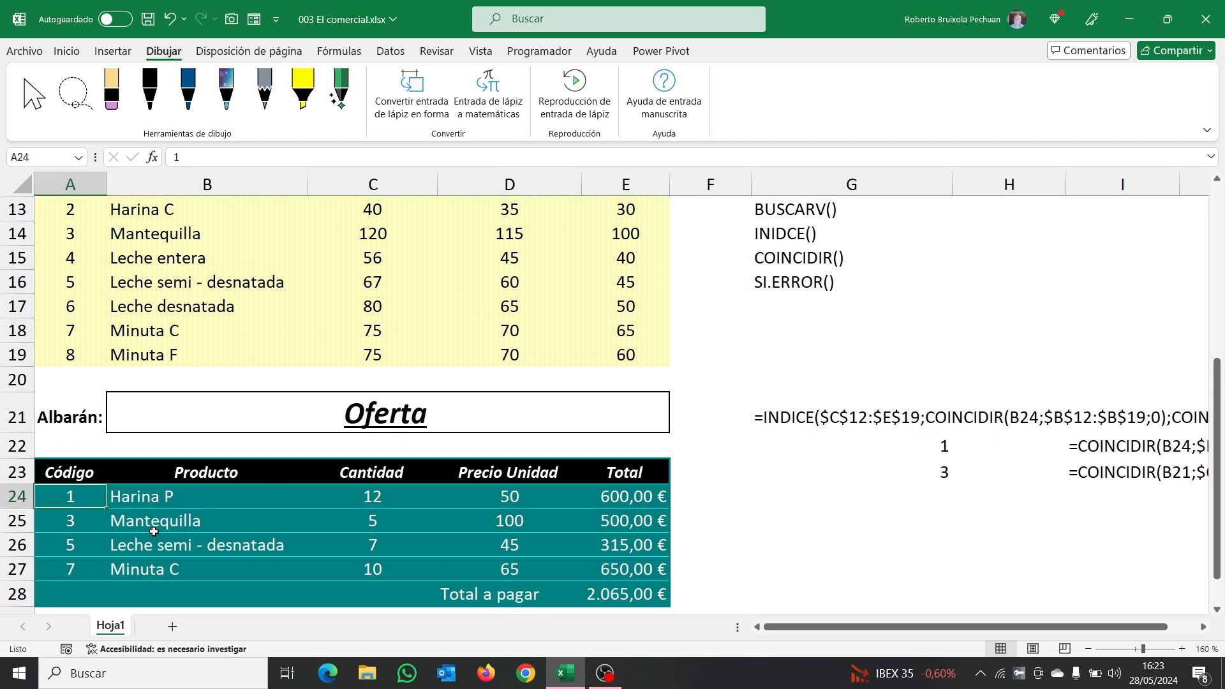
type("8")
key("Return")
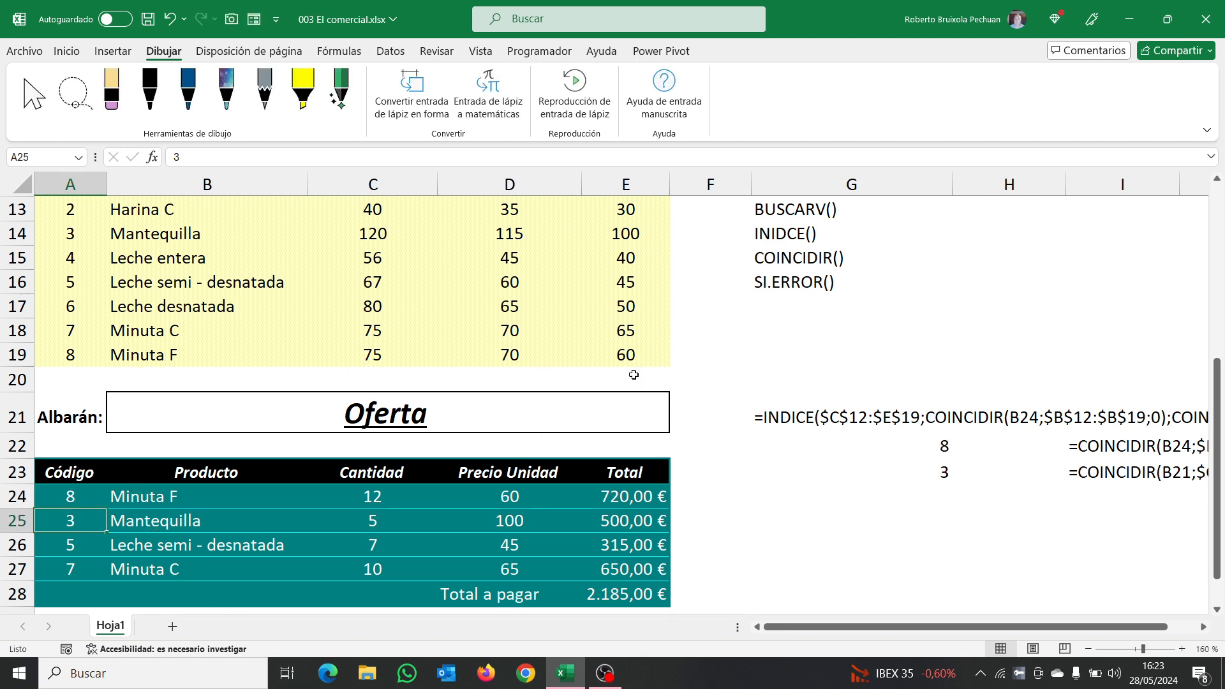
Wrap the unit price formula in D24 in SI.ERROR with "" as the error value, and clear the Albarán cell B21 to test it.
left_click(538, 497)
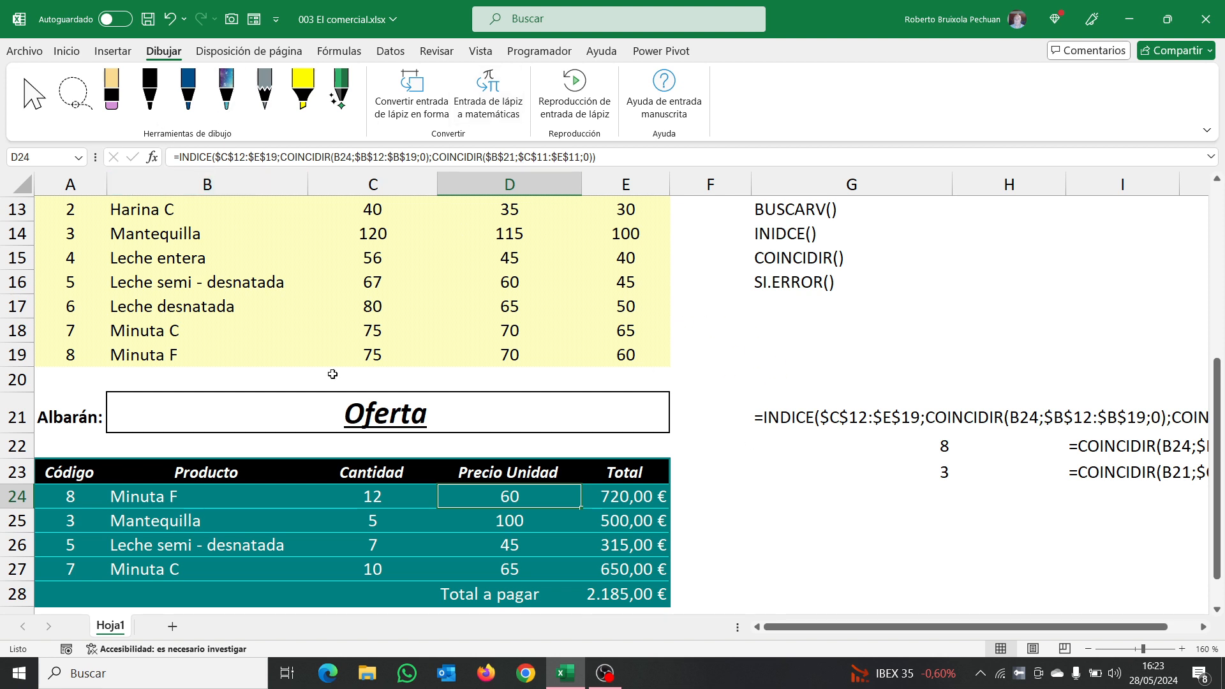
left_click(179, 159)
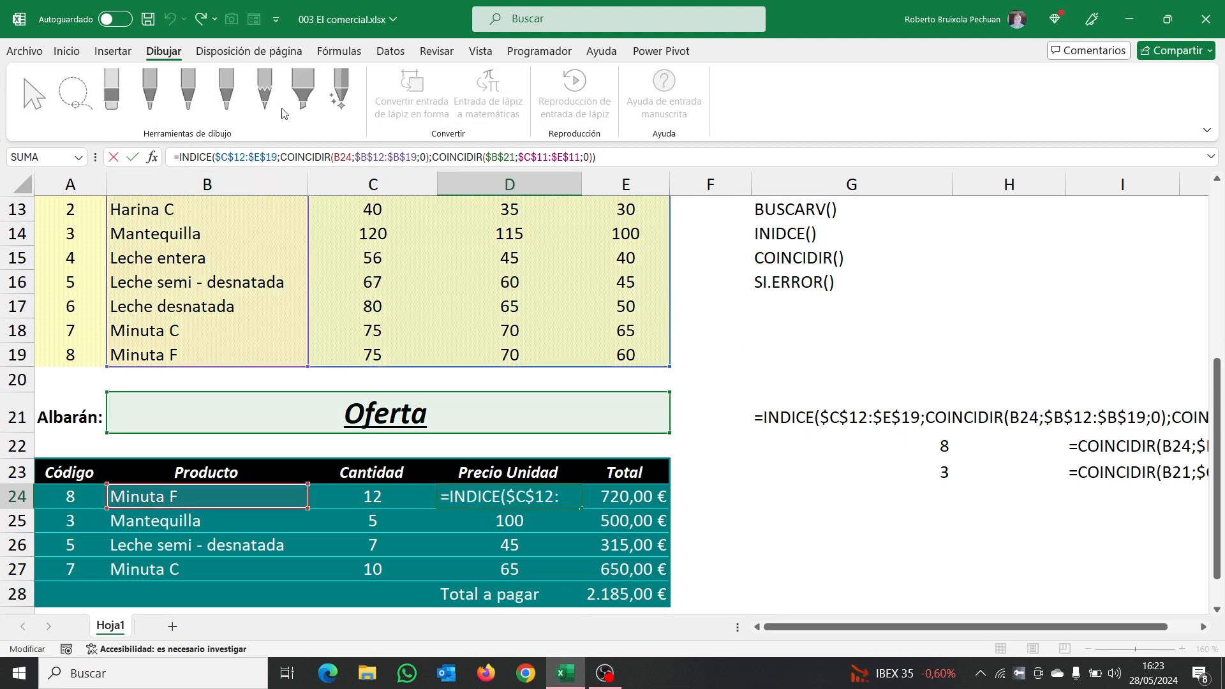
type("SI.ERROR")
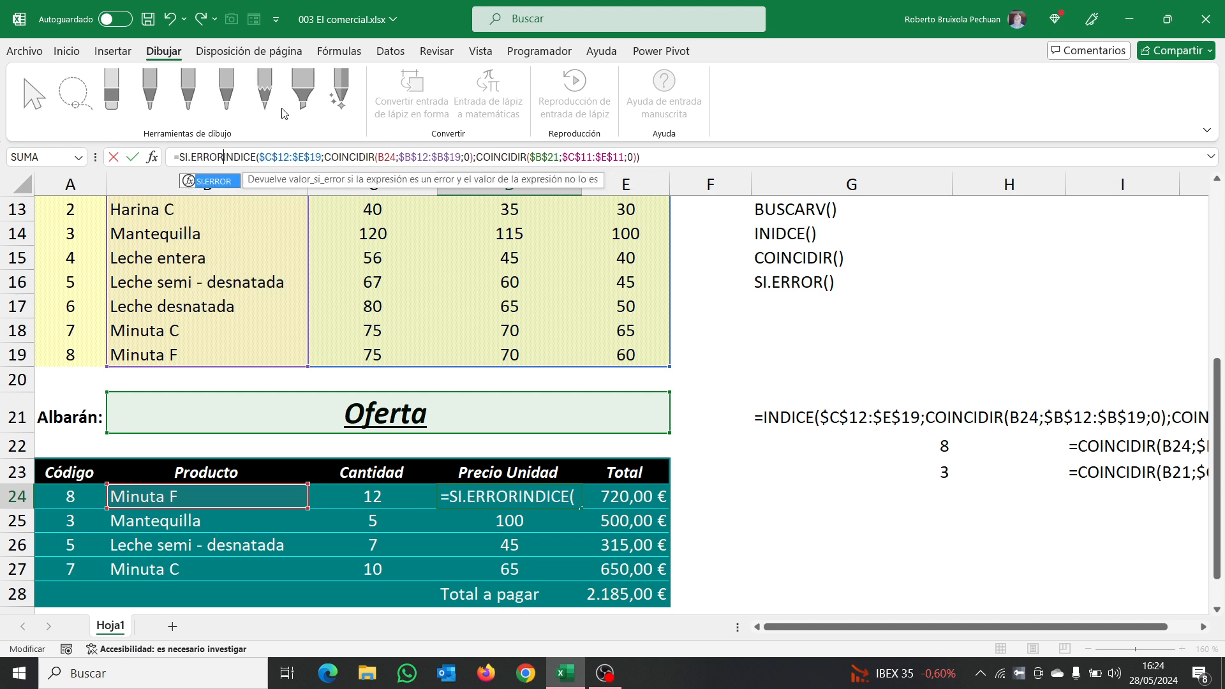
type("(")
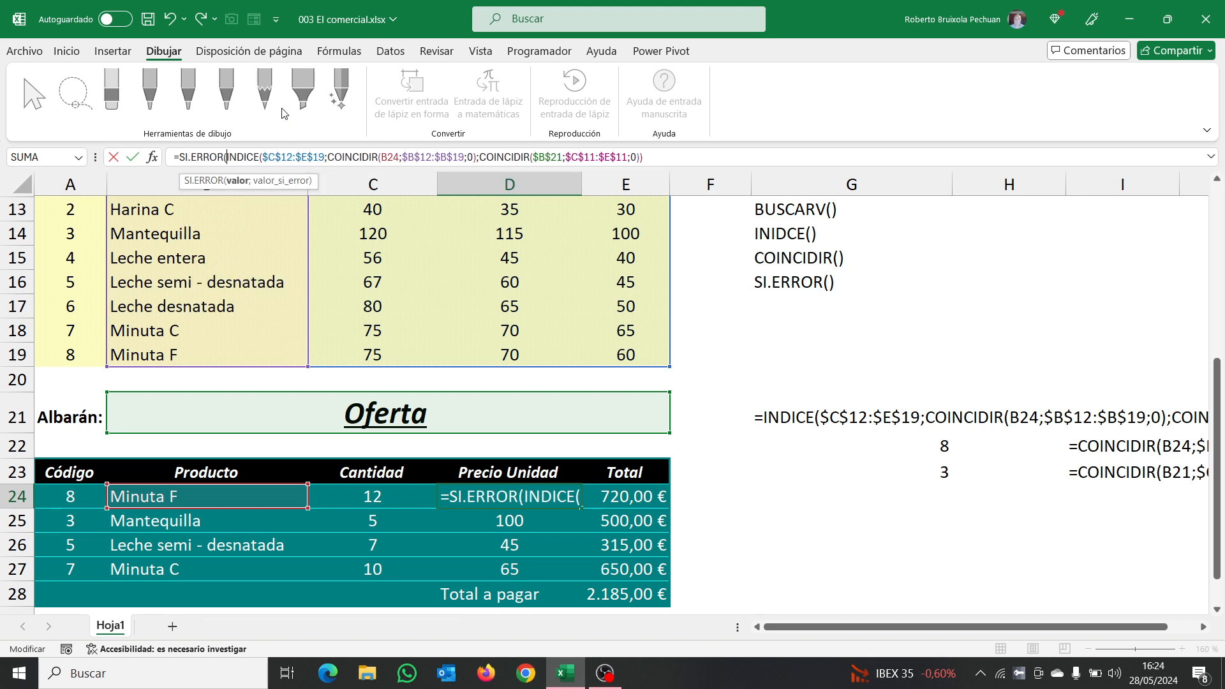
left_click(665, 153)
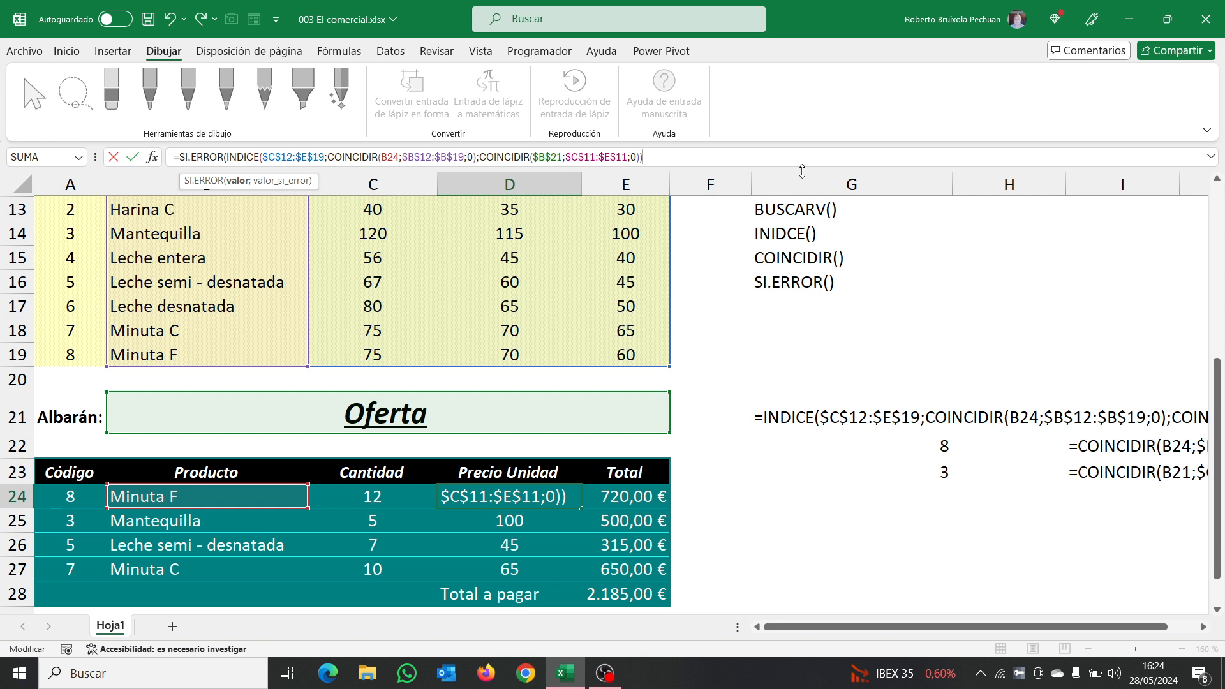
type(";")
type("\"\")")
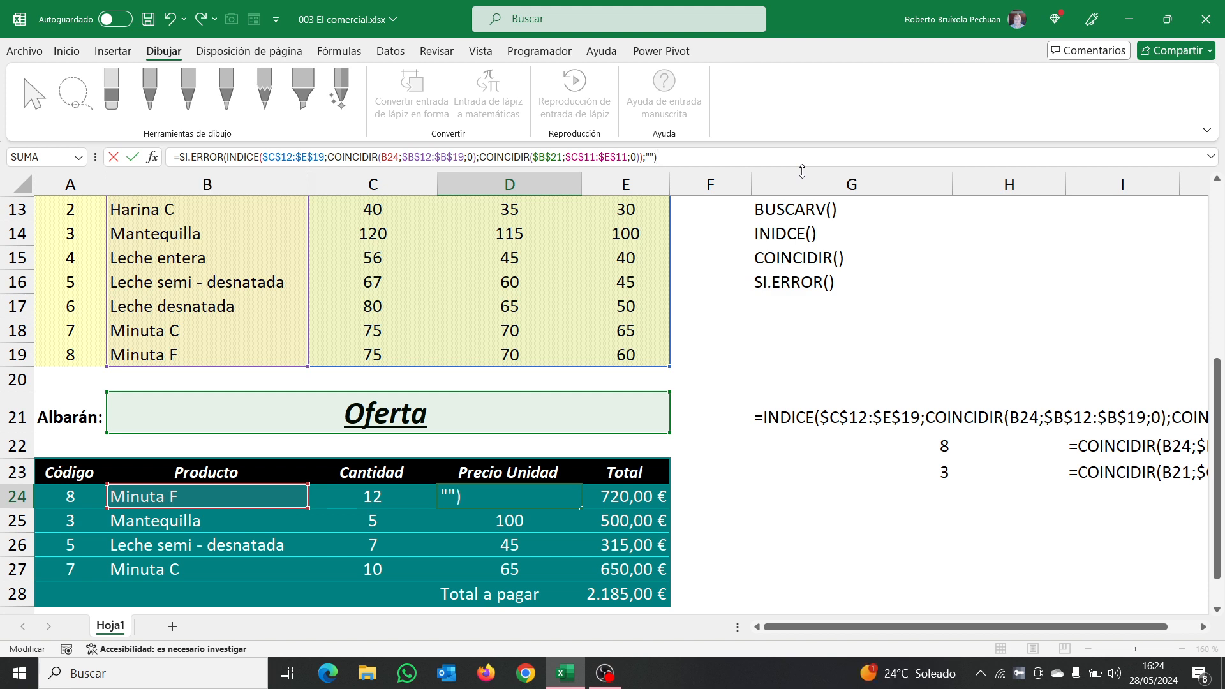
key("Return")
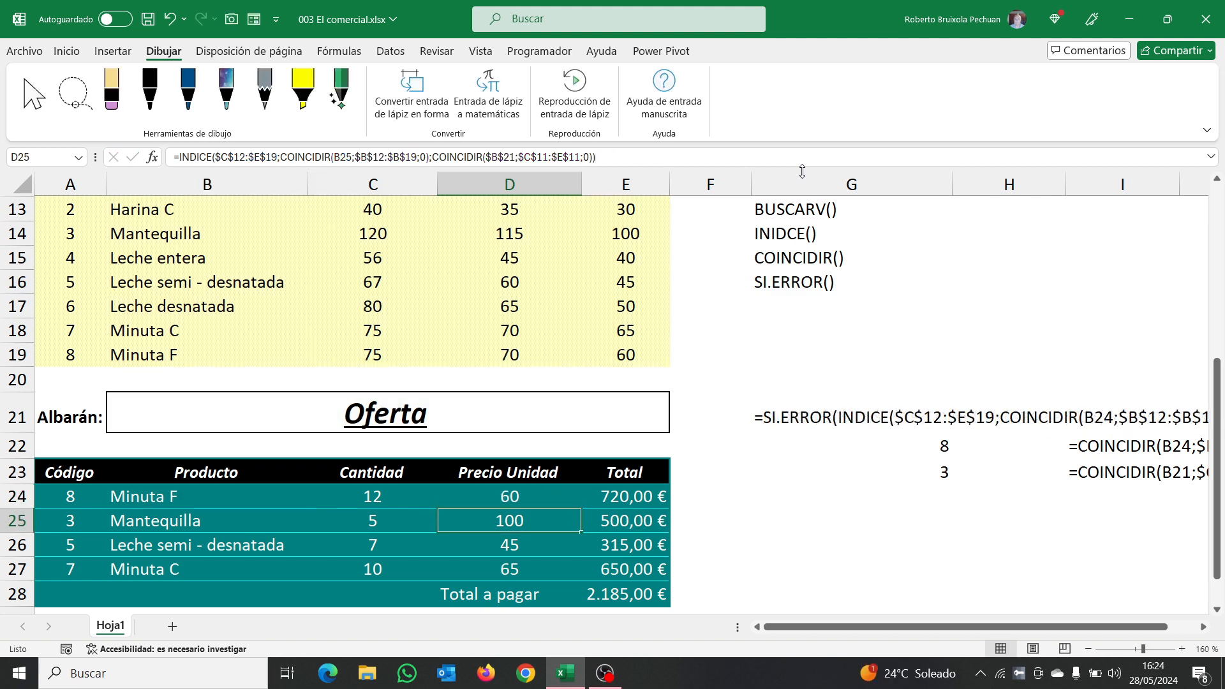
left_click(339, 408)
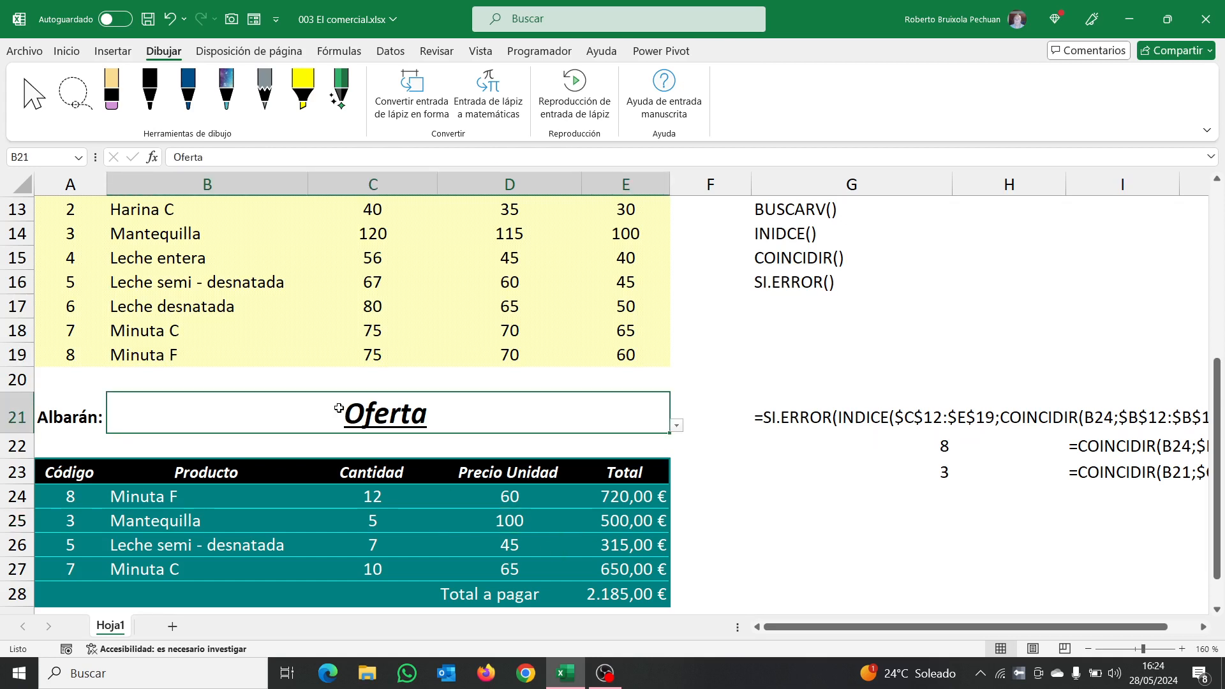
key("Delete")
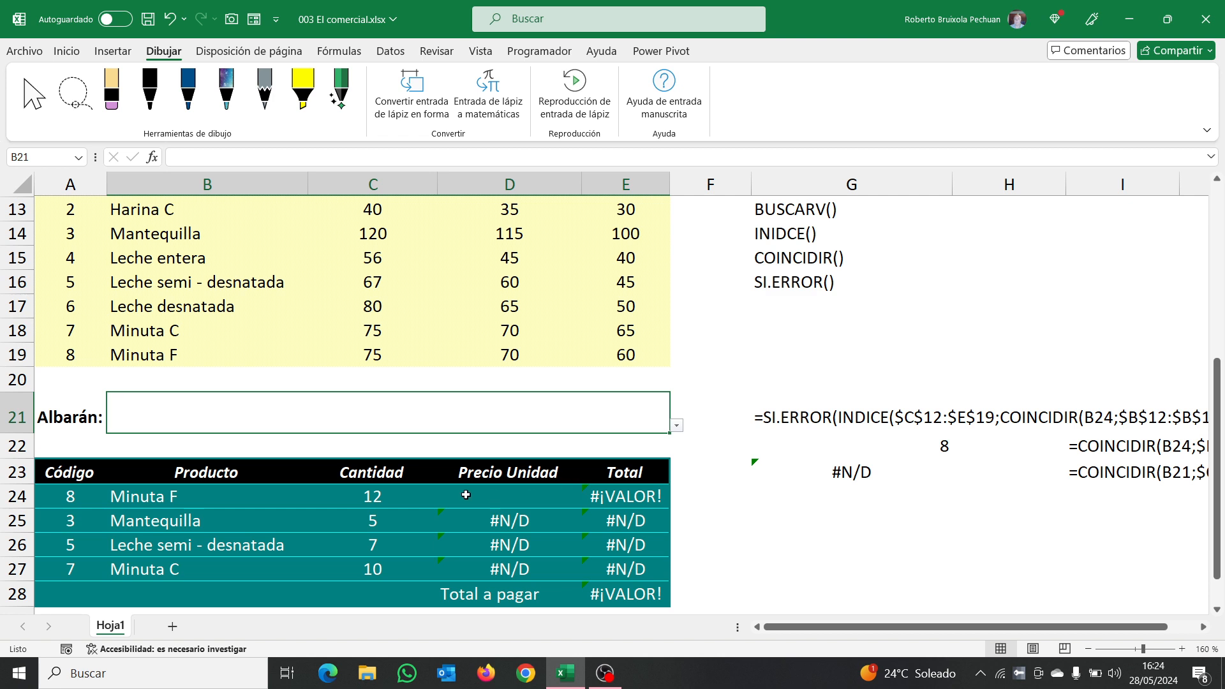
Wrap the first line's total in E24 in SI.ERROR, so the formula reads =SI.ERROR(D24*C24;"").
left_click(634, 499)
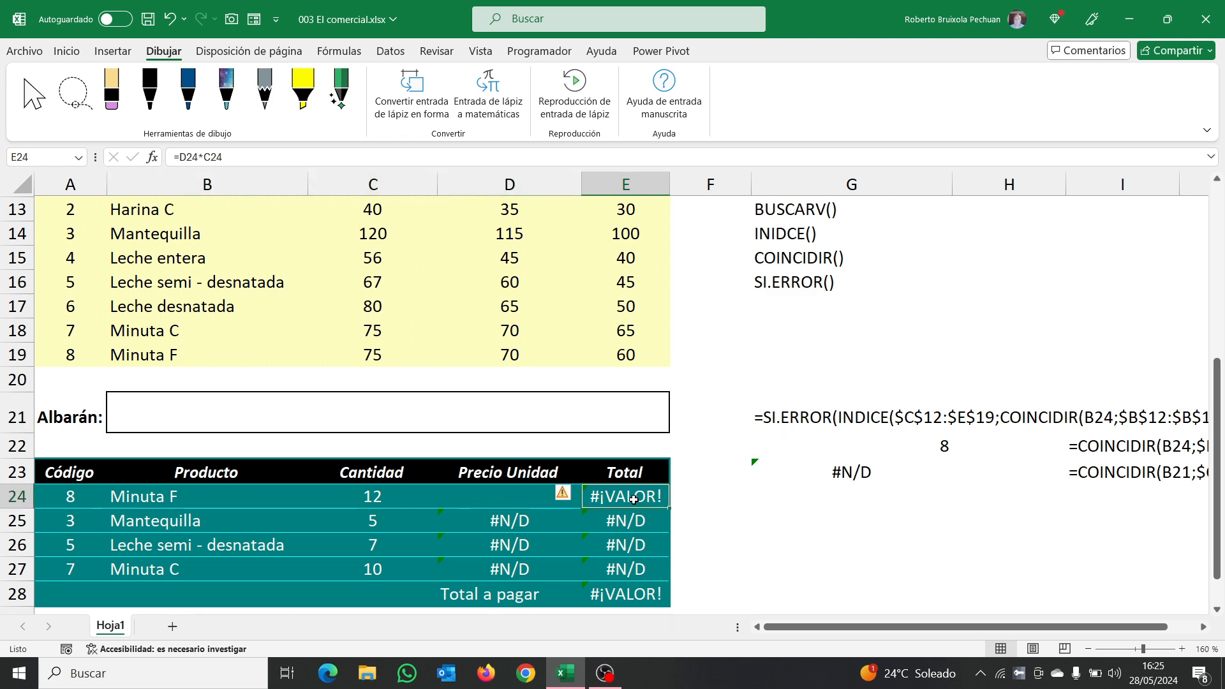
left_click(184, 157)
type("SI.EWR")
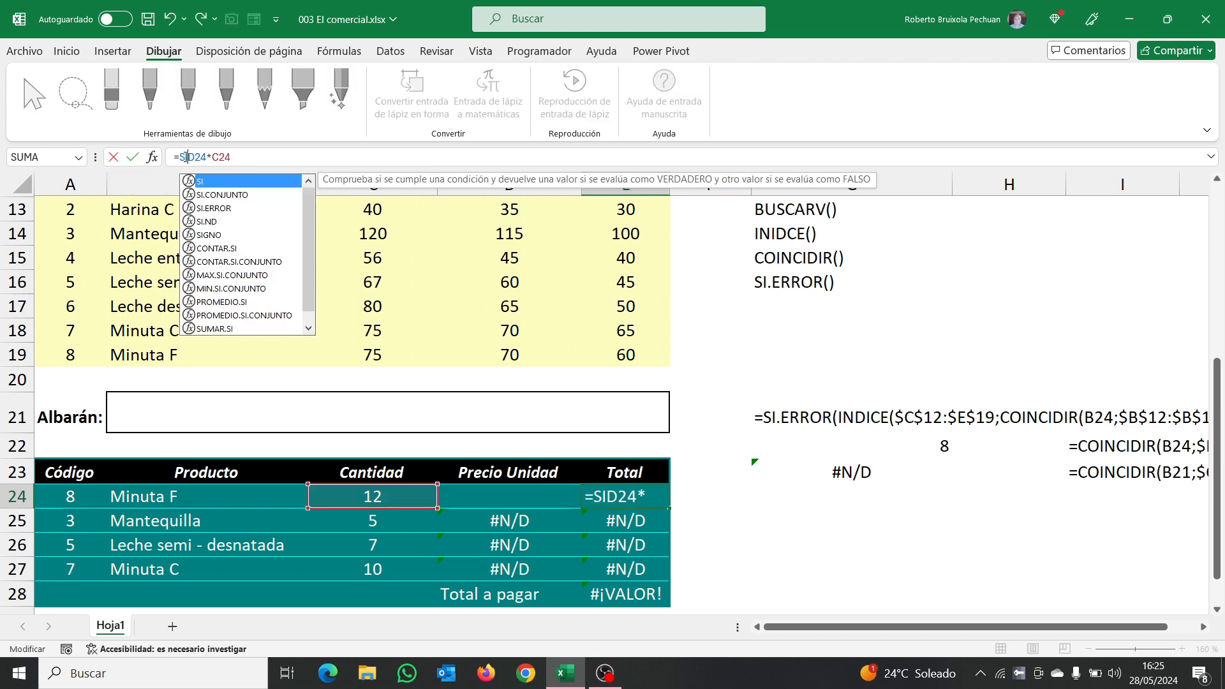
type("ROR")
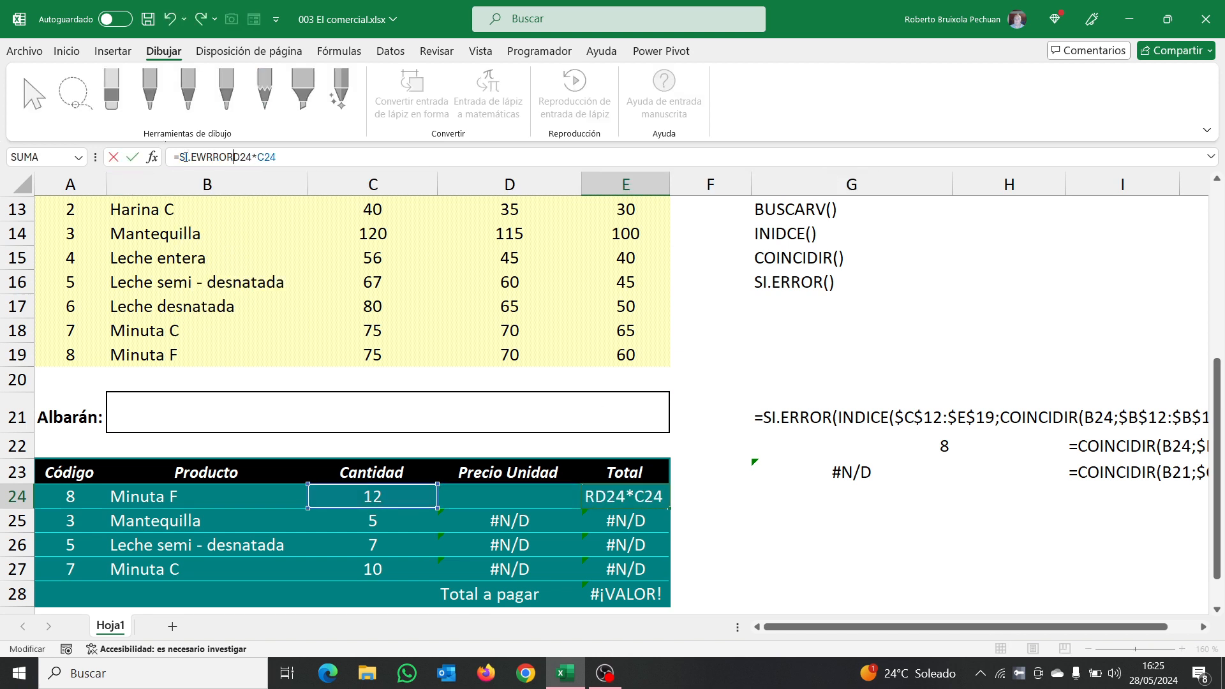
key("BackSpace")
key("BackSpace")
key("BackSpace")
key("BackSpace")
key("BackSpace")
key("BackSpace")
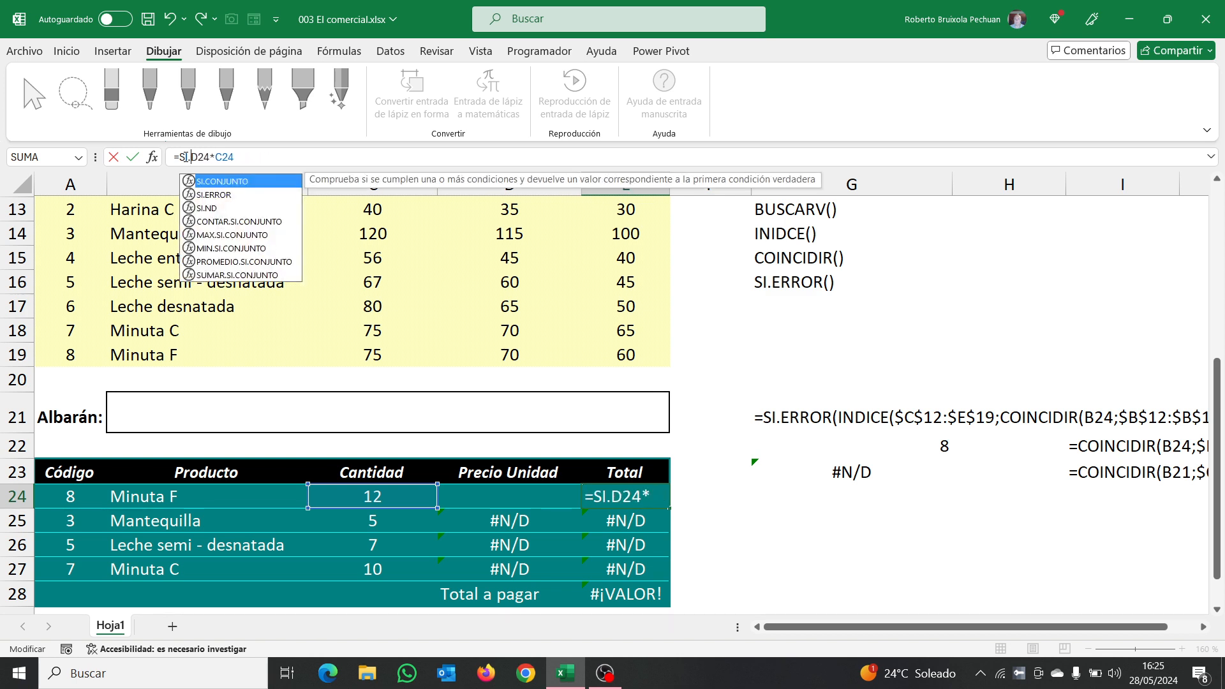
double_click(213, 195)
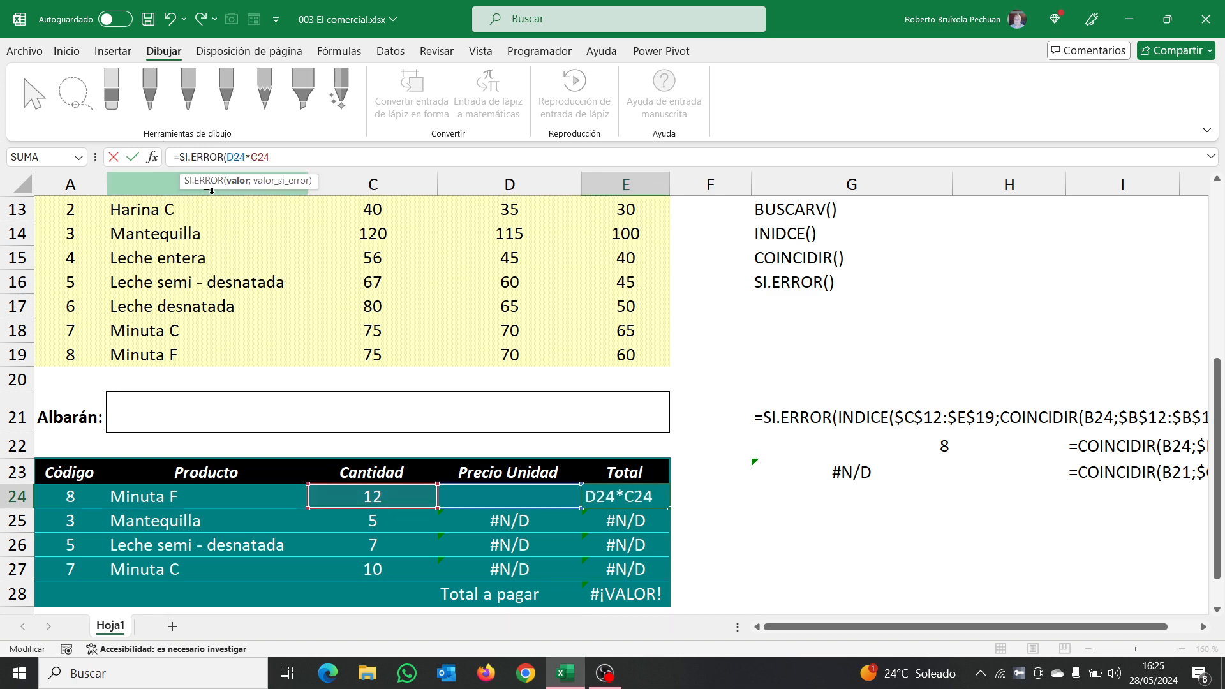
left_click(291, 154)
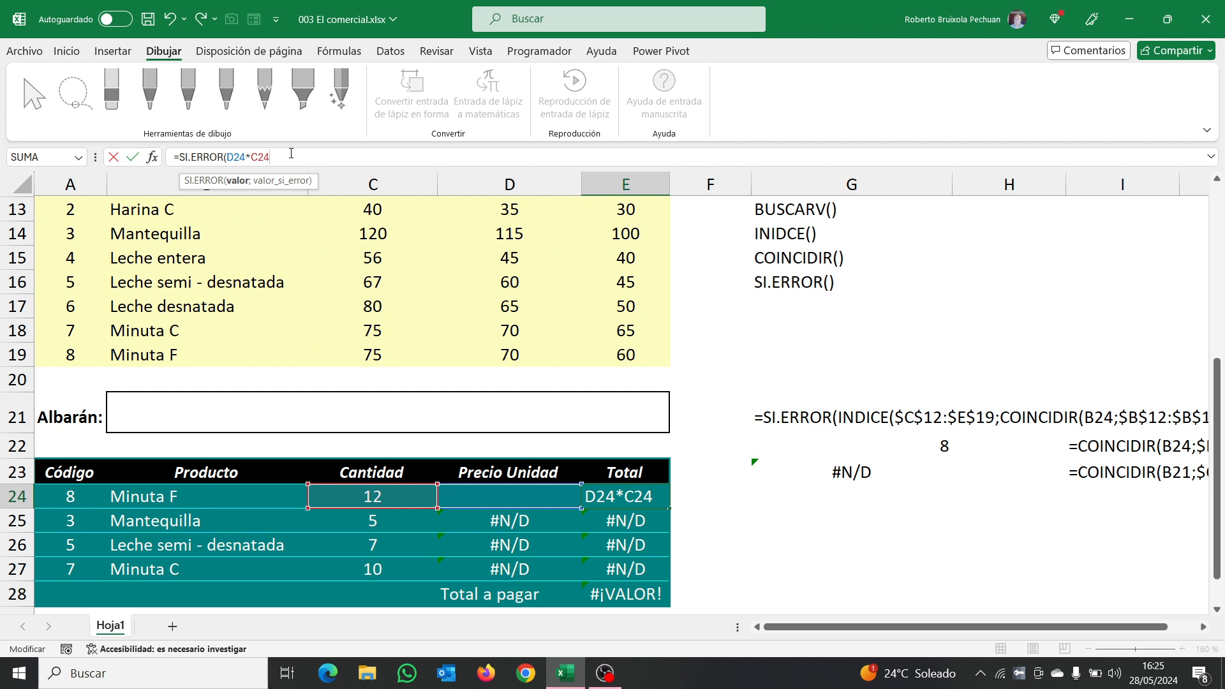
type(";\"\"")
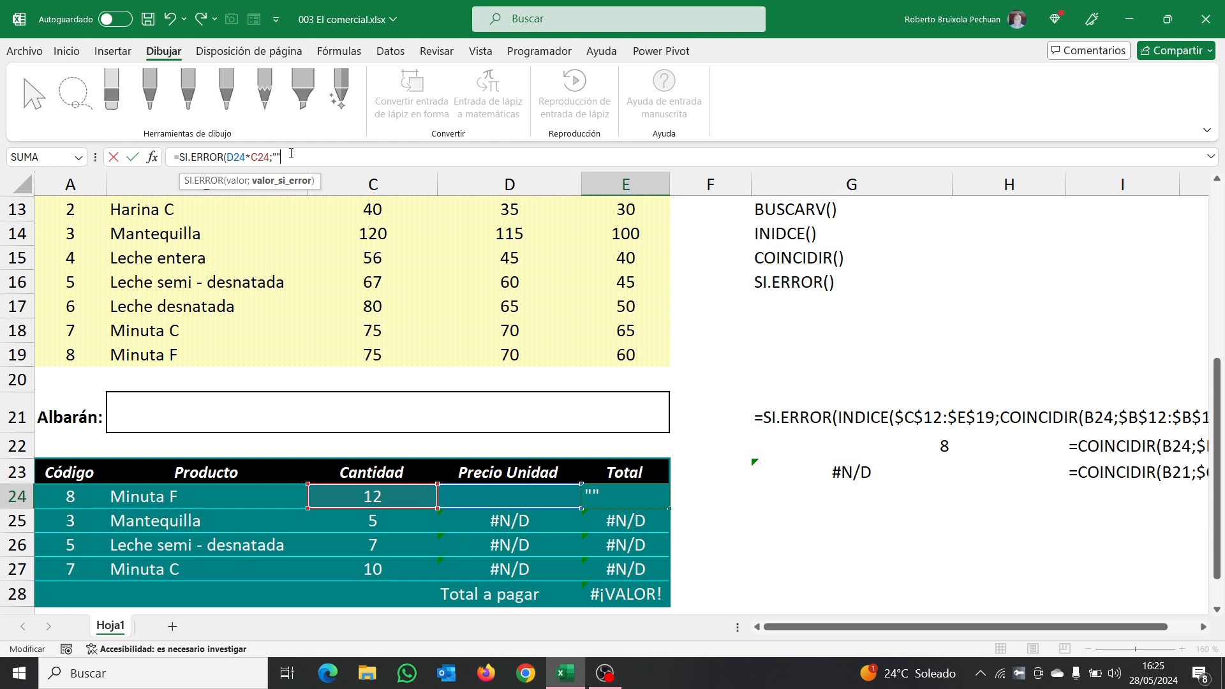
type(")")
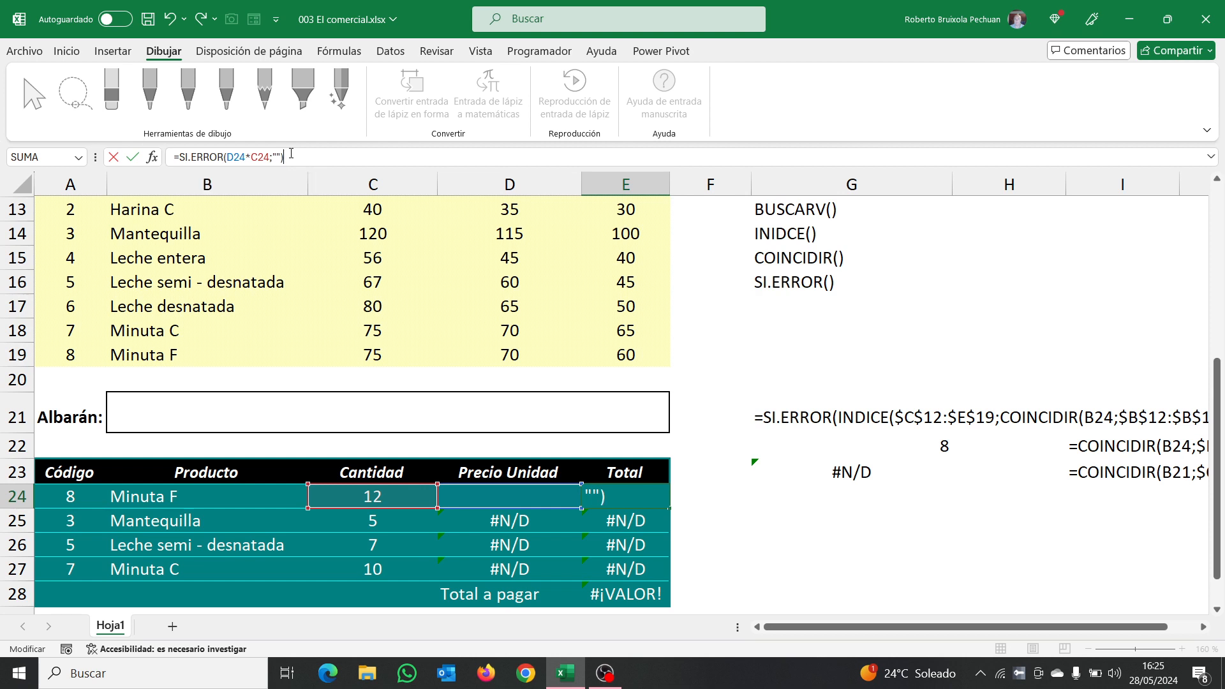
key("Return")
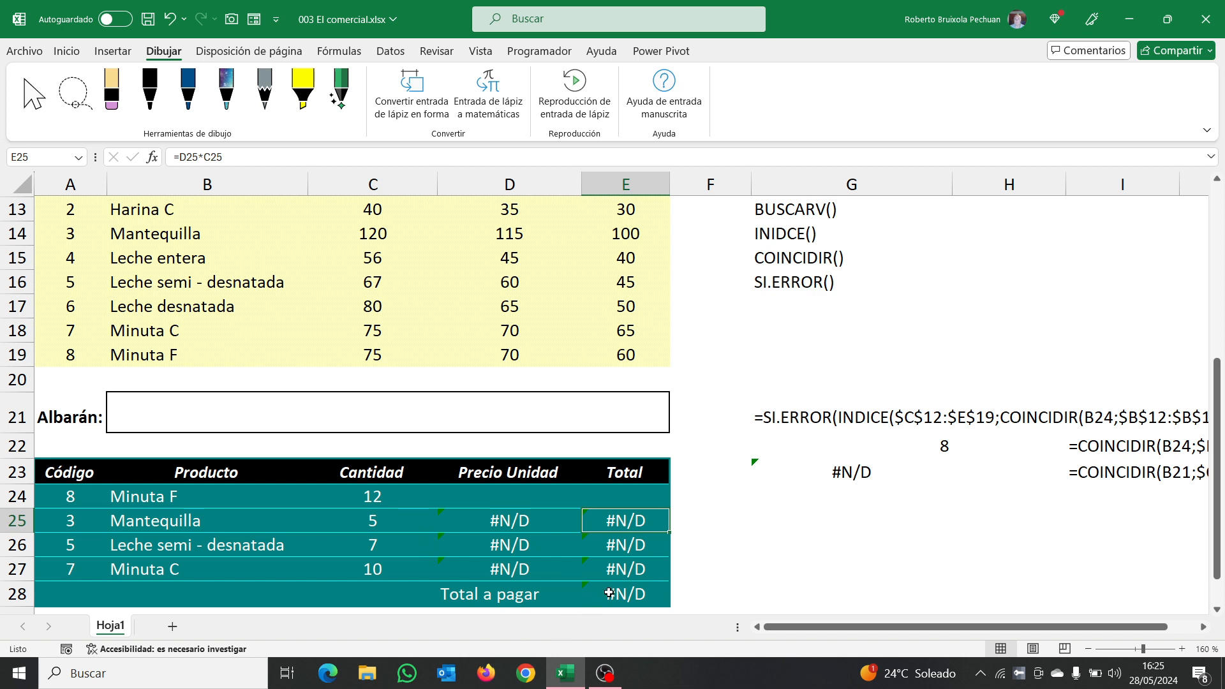
Fill the unit price and total formulas from D24:E24 down to row 27.
left_click_drag(522, 501, 665, 571)
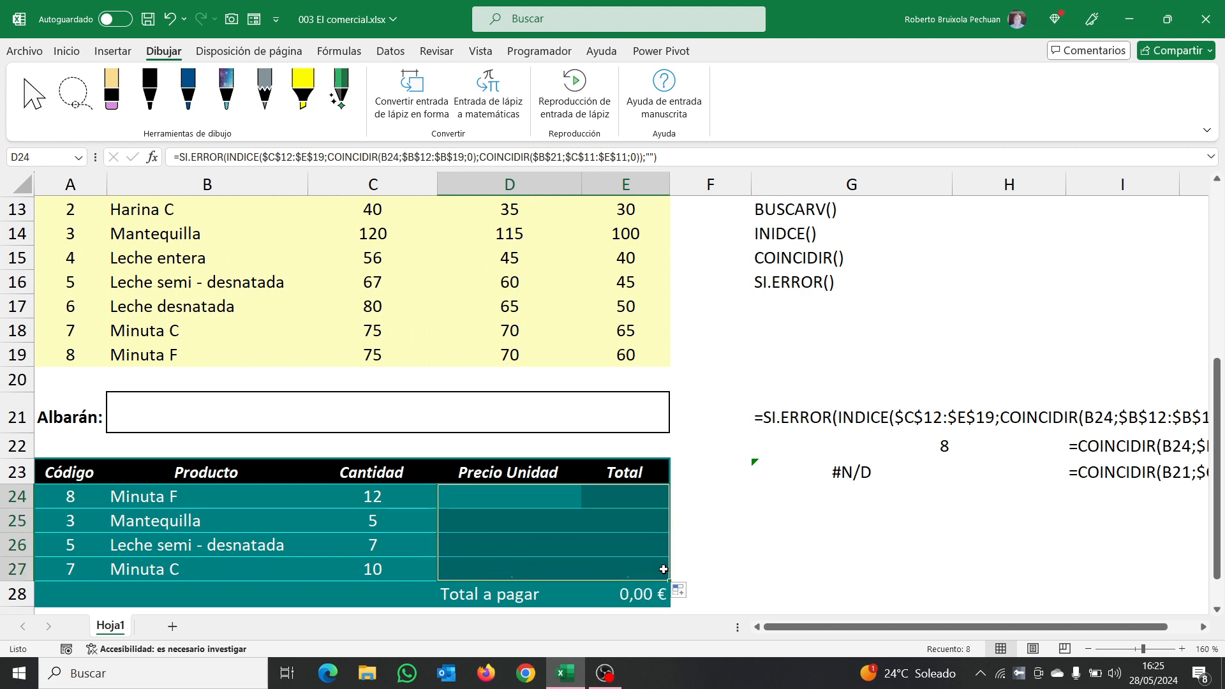
left_click(527, 501)
left_click(295, 428)
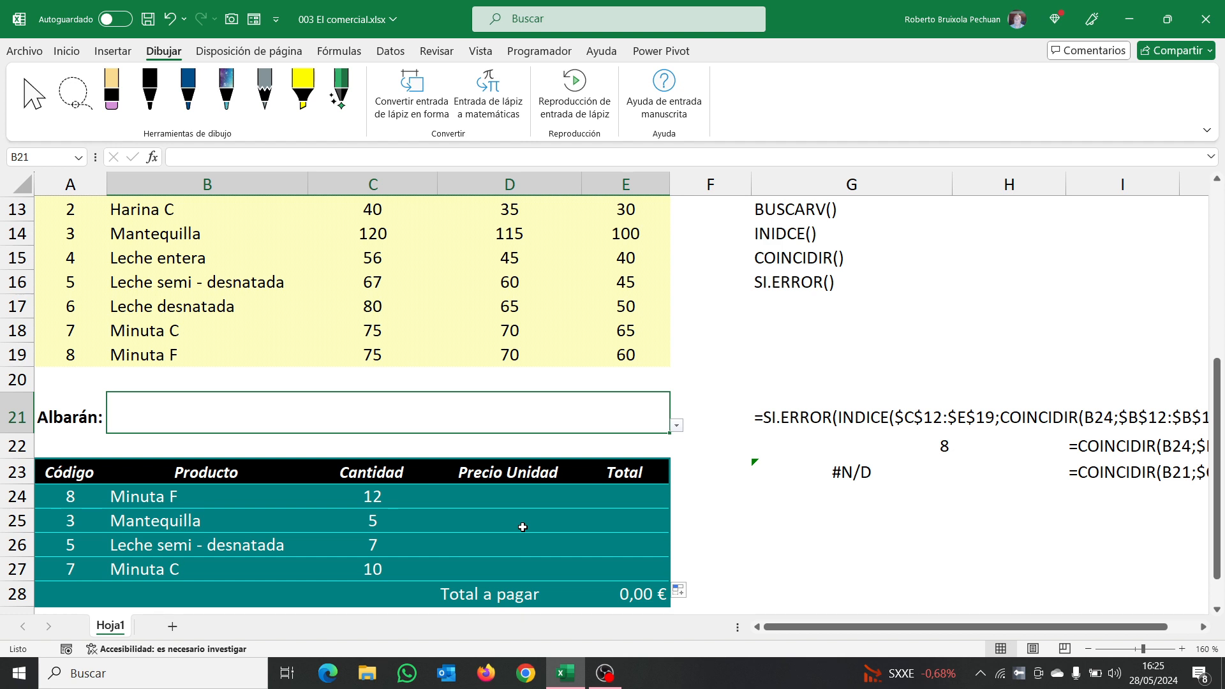
Clear the product code in A27 and change B27's product lookup to =SI.ERROR(BUSCARV(A27;$A$12:$B$19;2;0);"").
left_click(161, 498)
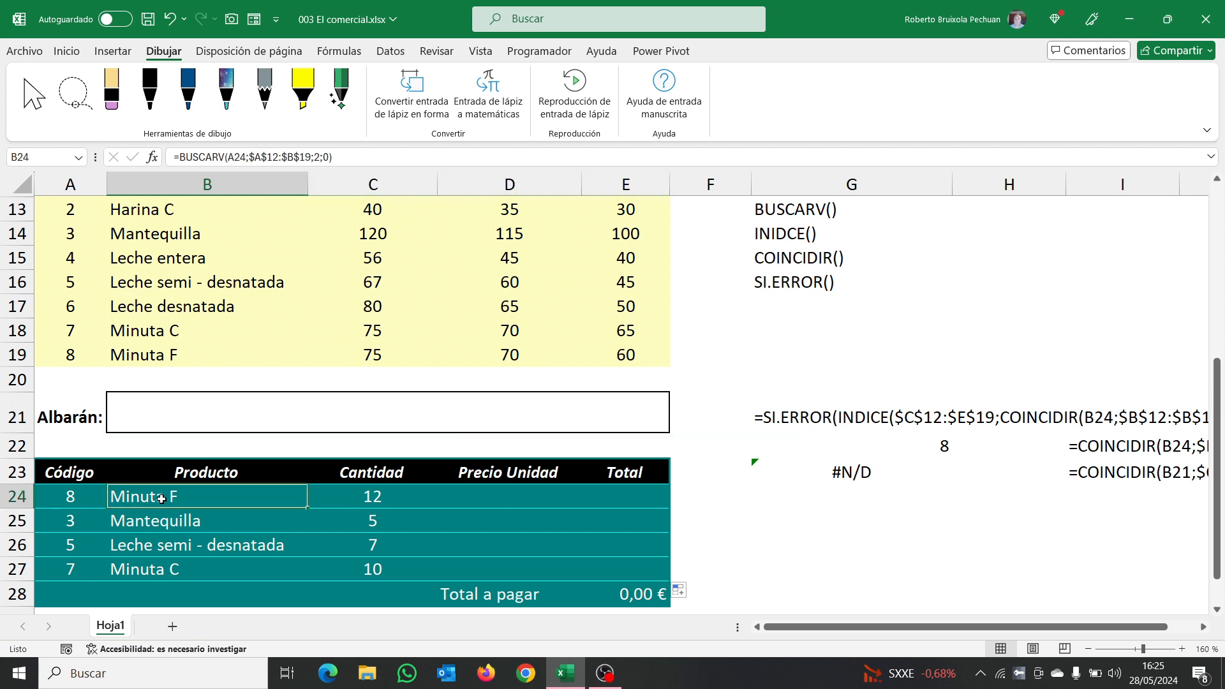
left_click(70, 569)
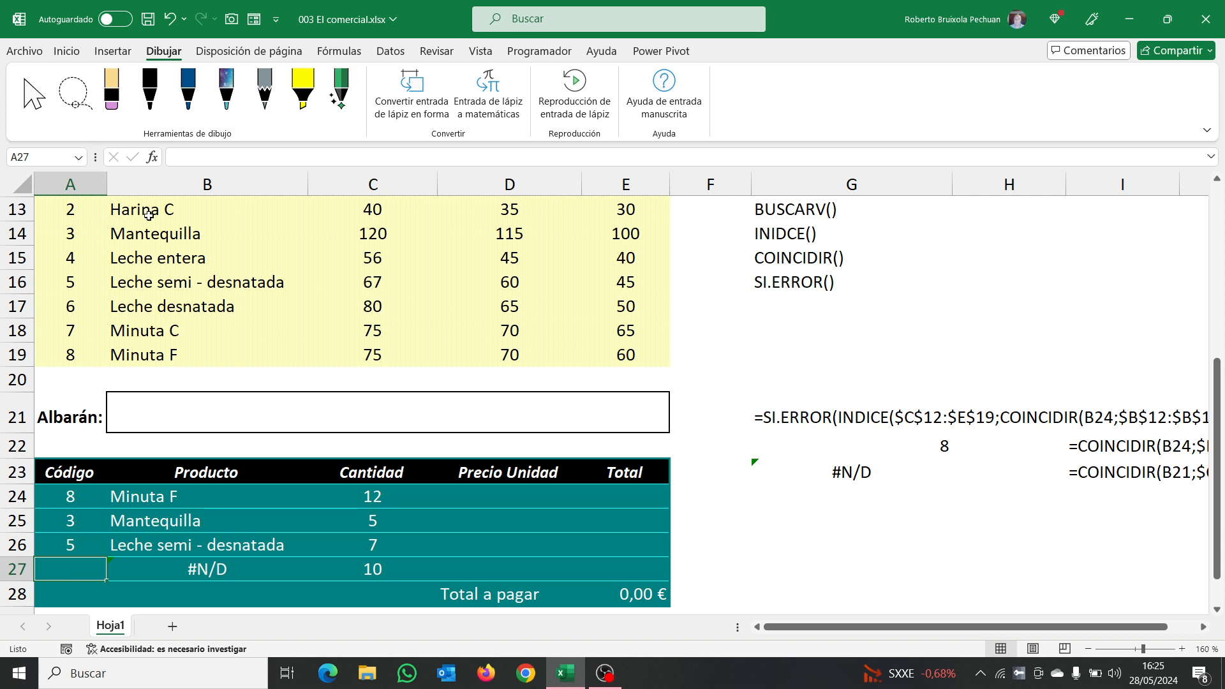
left_click(221, 569)
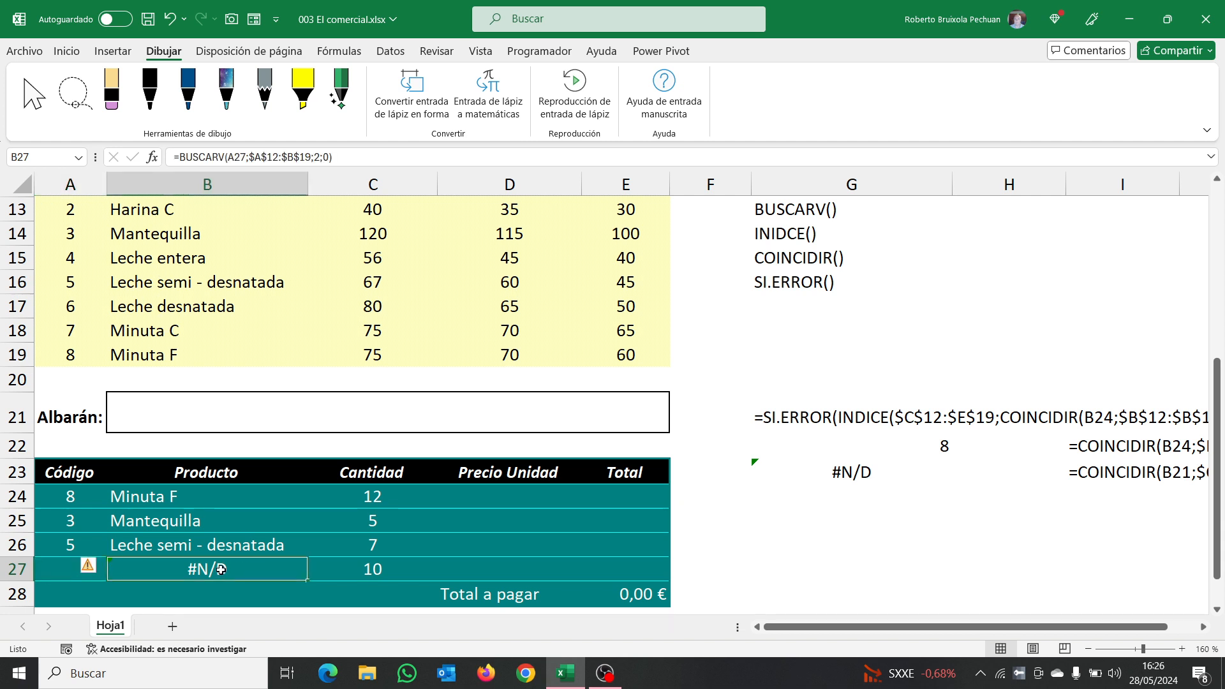
left_click(183, 158)
type("SI.E")
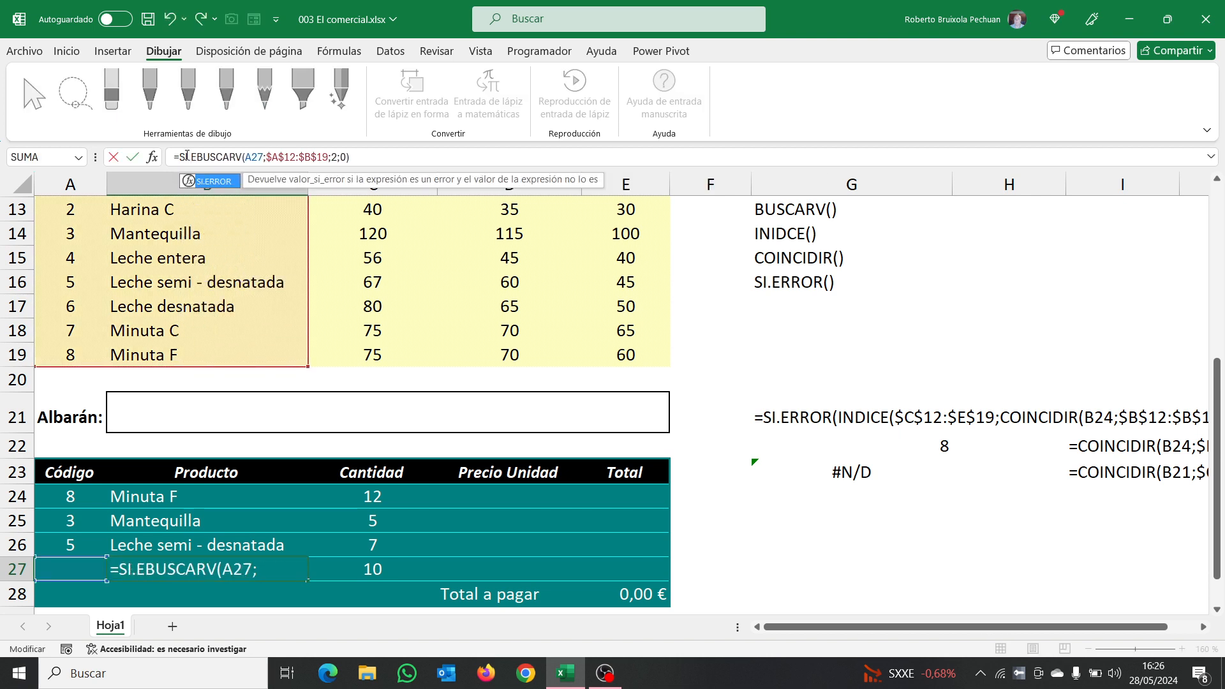
type("RR")
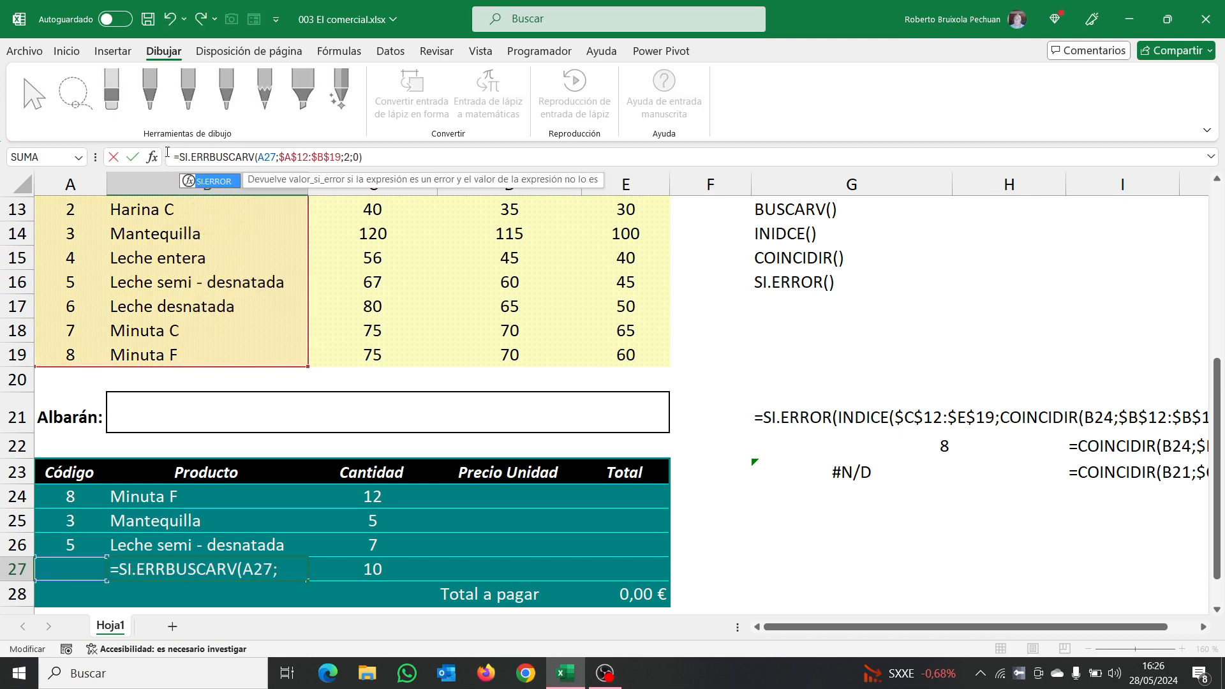
double_click(213, 182)
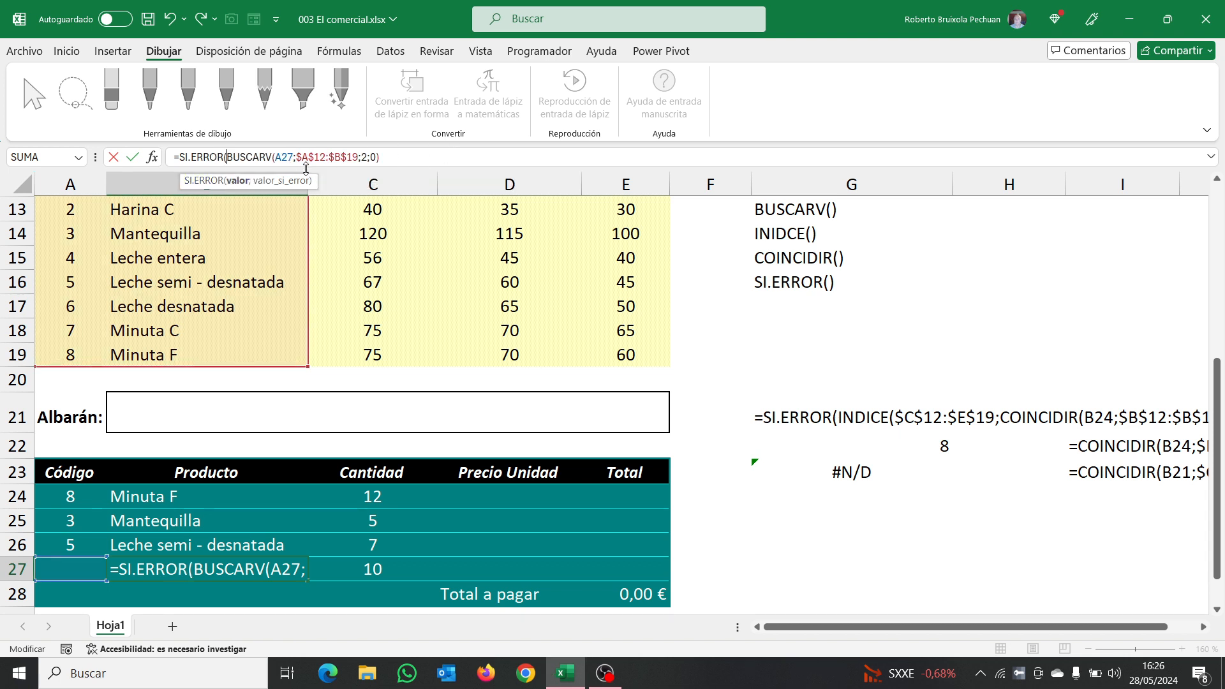
left_click(419, 157)
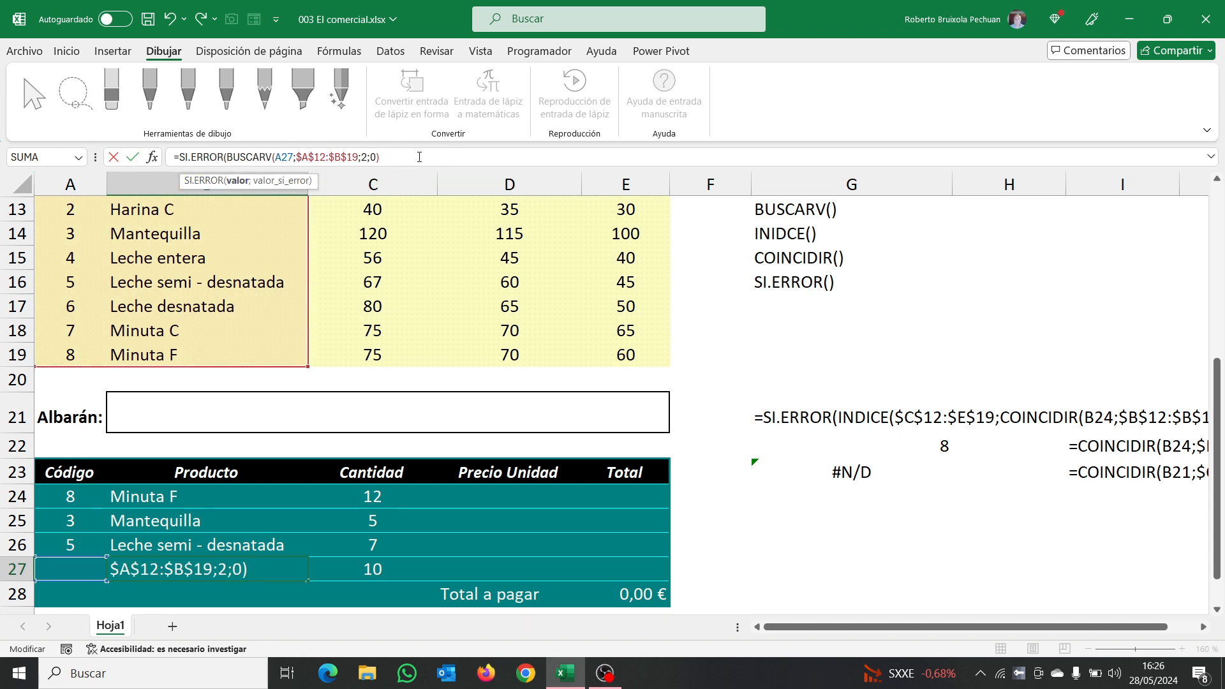
type(";\"\")")
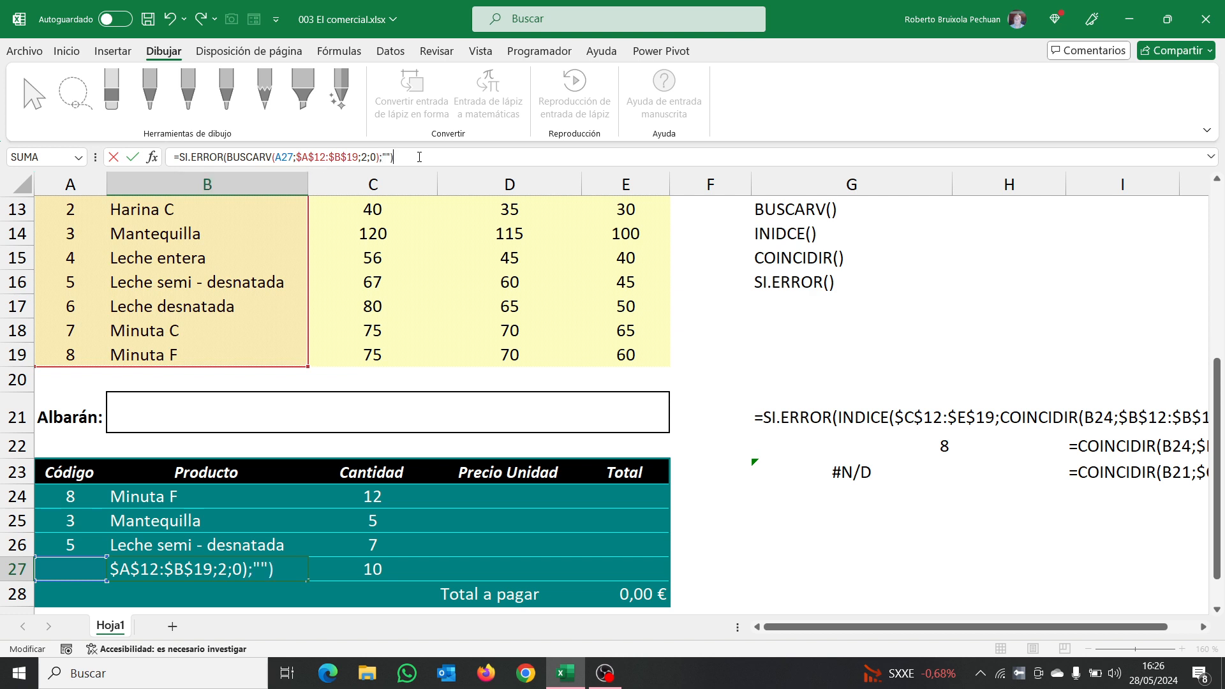
key("Return")
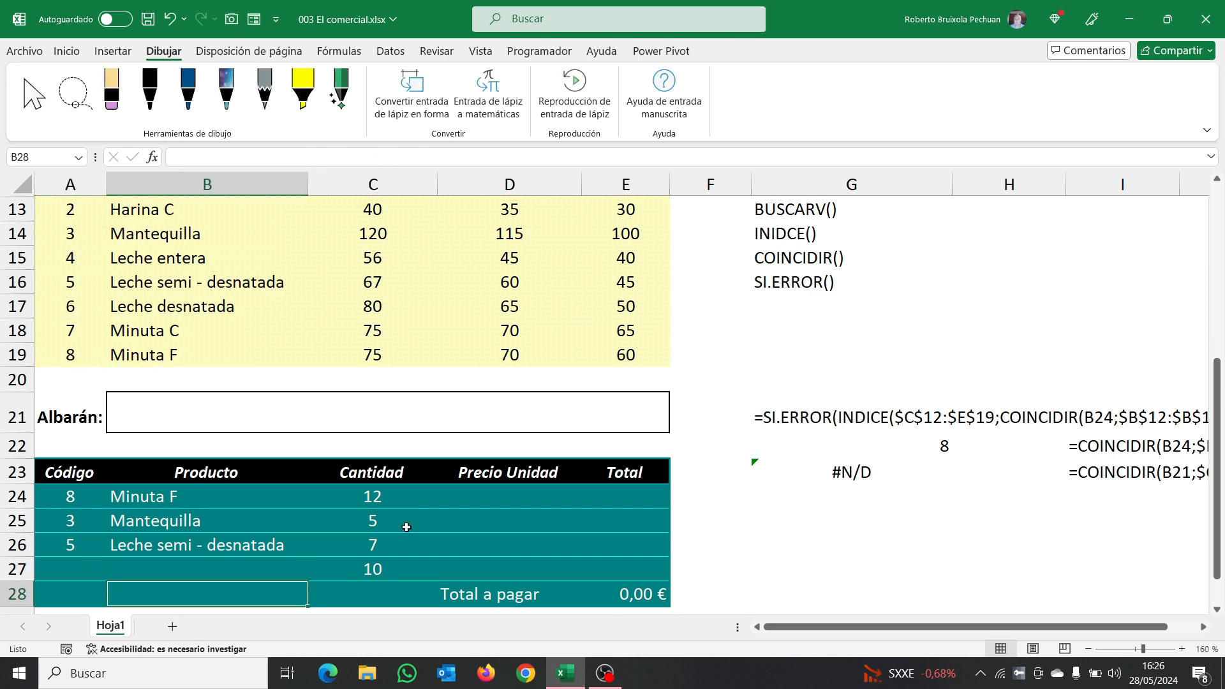
Fill the error-handled product lookup from B27 up to B24.
left_click(246, 571)
left_click_drag(311, 582, 299, 517)
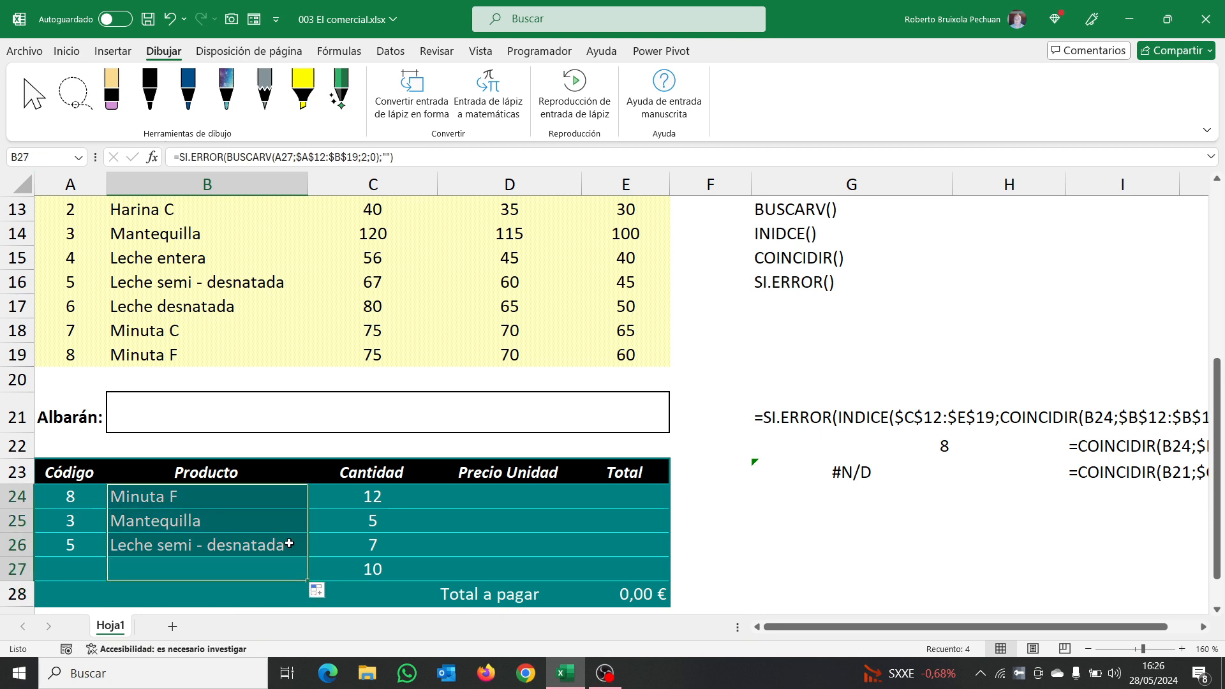
left_click(285, 543)
Clear the product codes in A24, A25 and A26 of the delivery note.
left_click(61, 502)
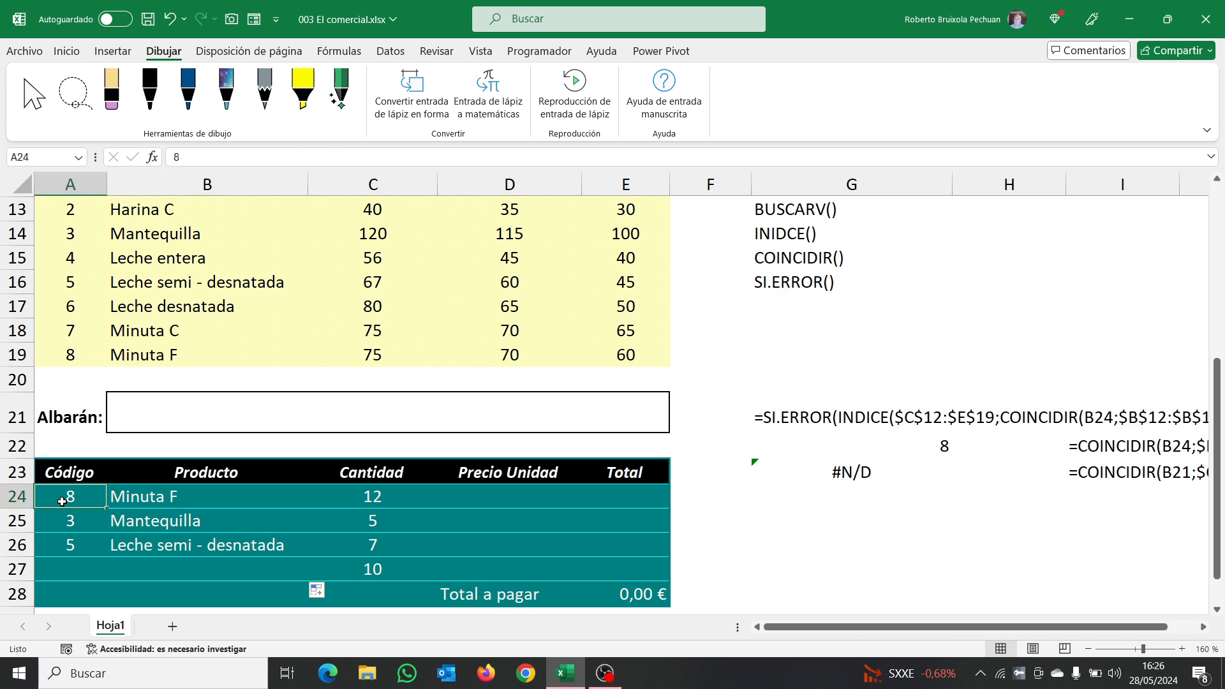
key("Delete")
key("Down")
key("Delete")
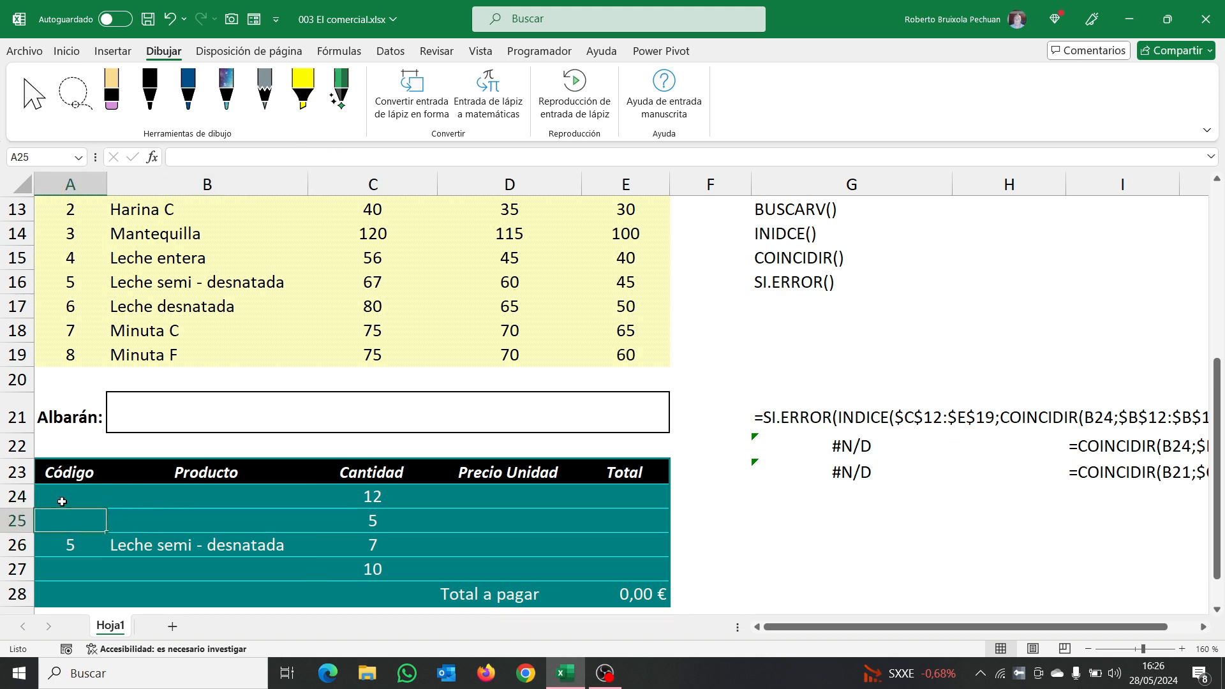
key("Down")
key("Delete")
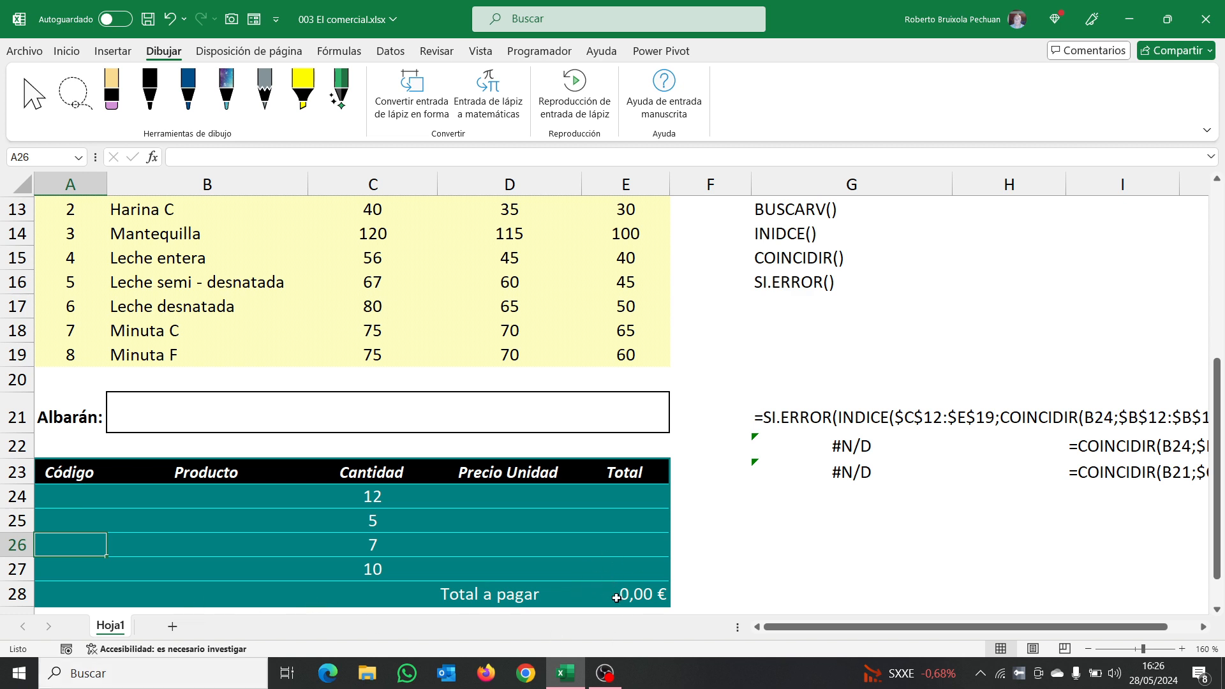
Enter product code 3 in A24 and 8 in A25.
left_click(72, 495)
type("3")
key("Return")
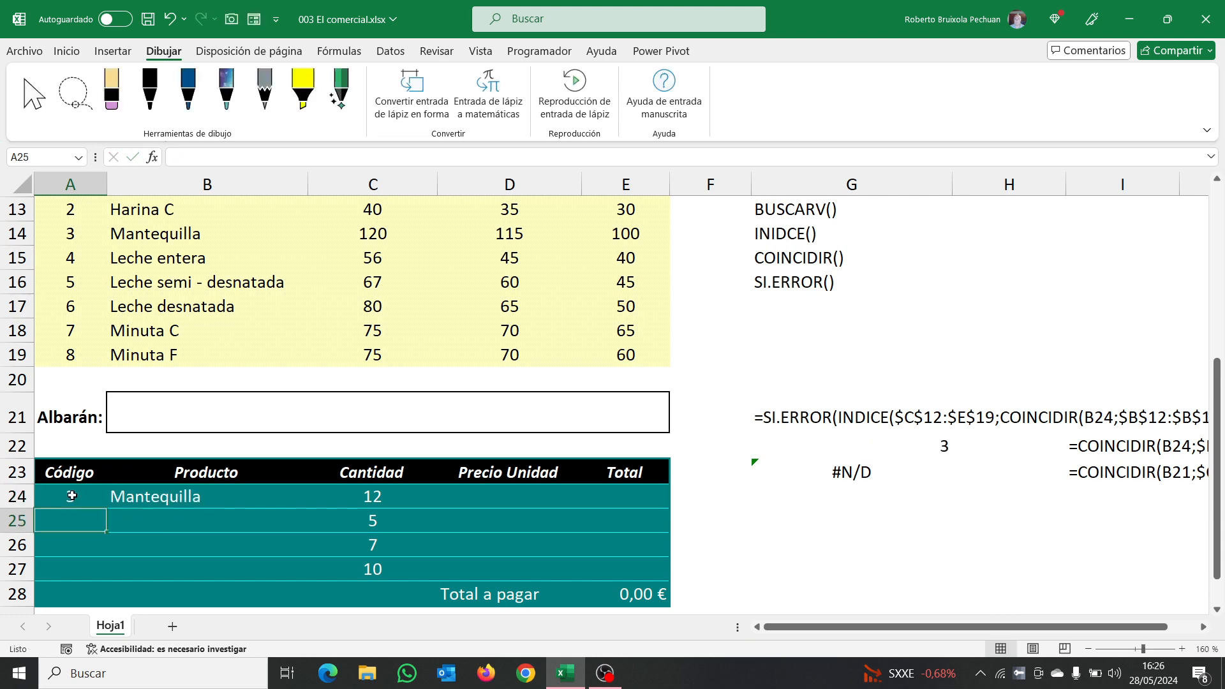
type("8")
key("Return")
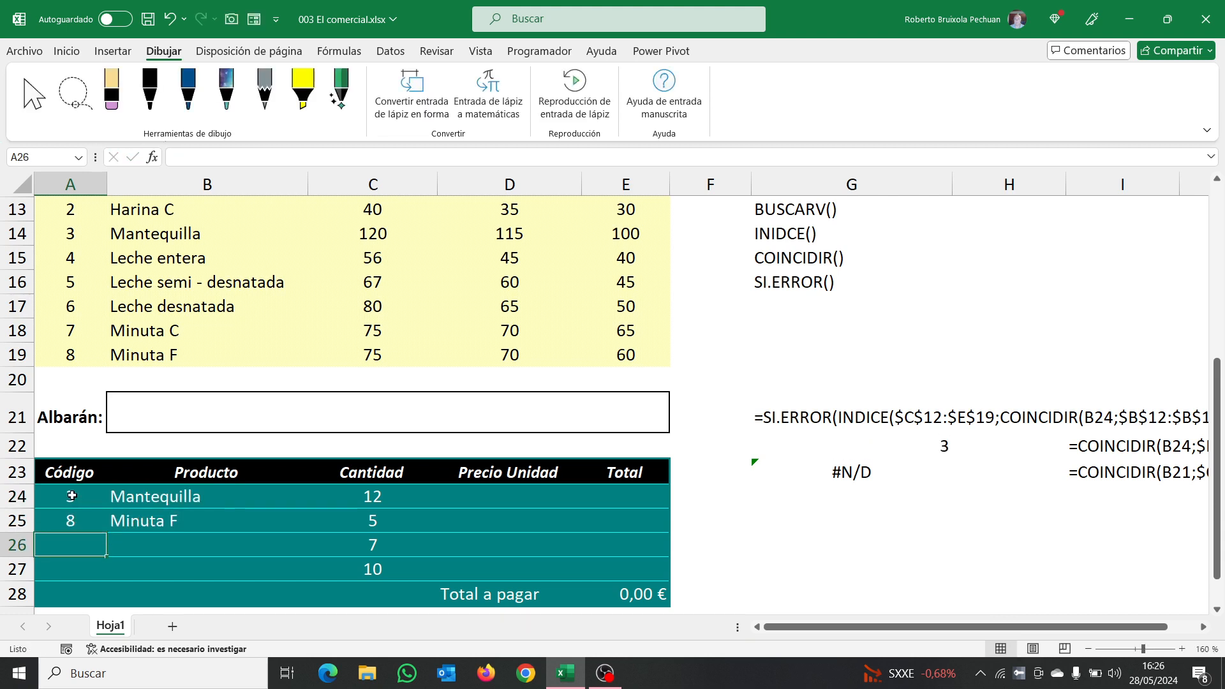
Enter product code 5 in A26 and 2 in A27 of the delivery note.
type("5")
key("Return")
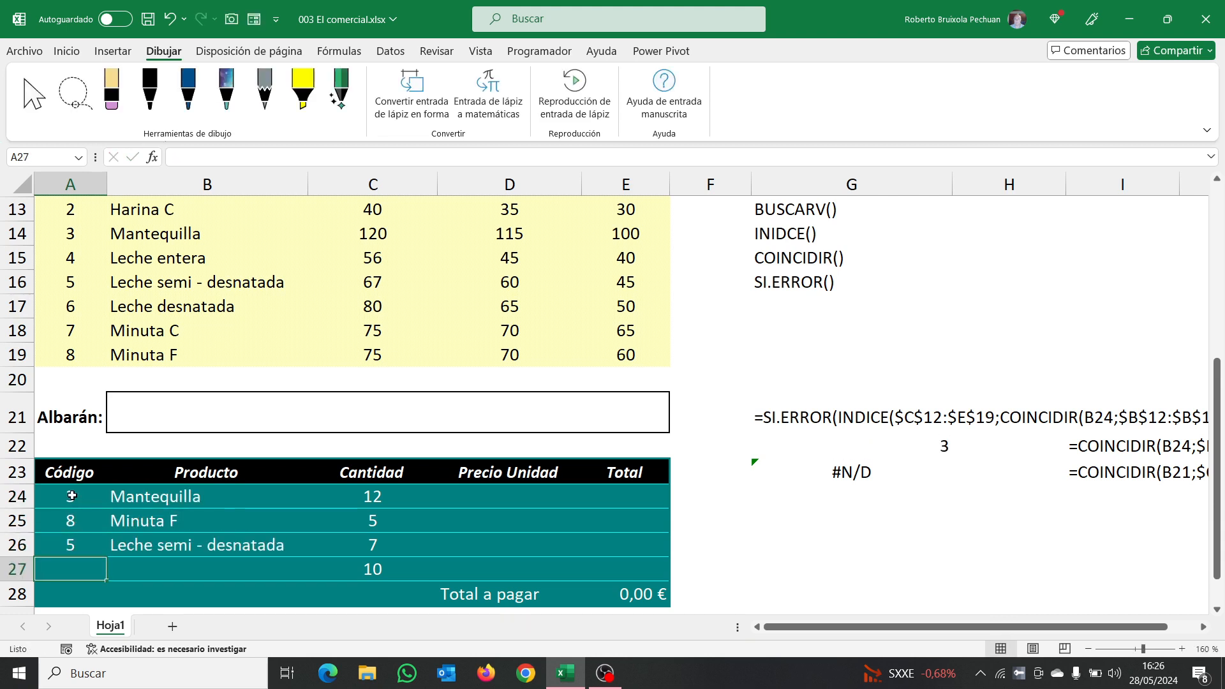
type("2")
key("Return")
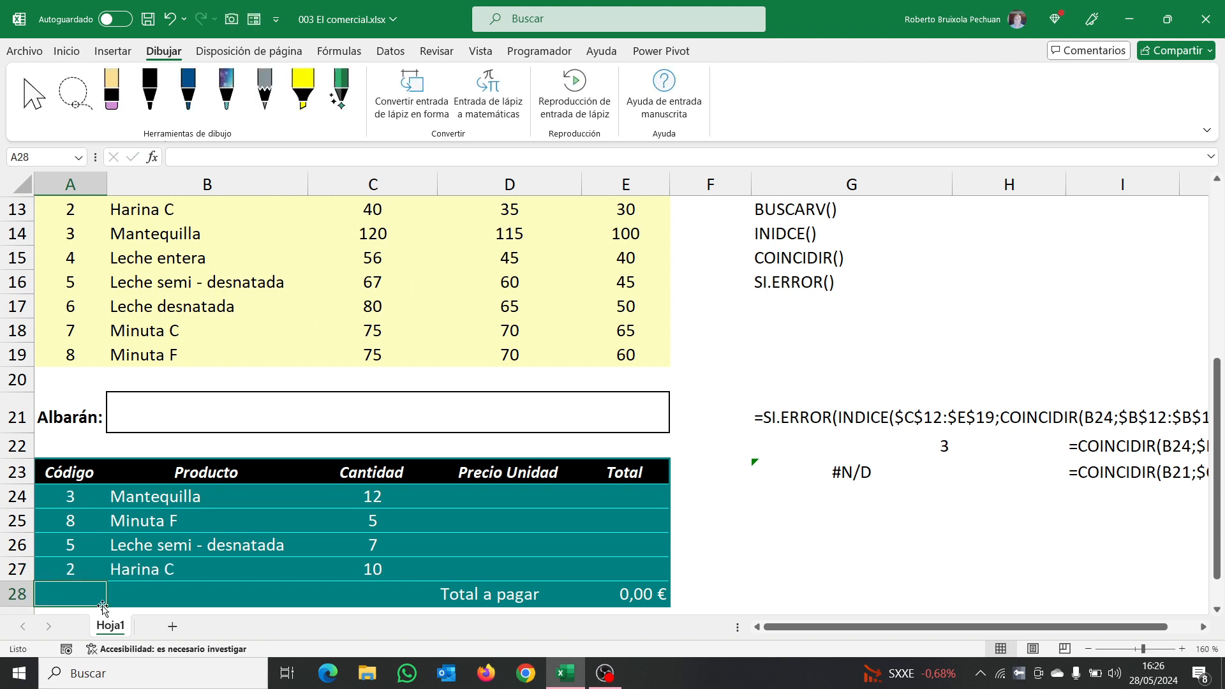
Choose Cliente habitual as the price list in the Albarán dropdown cell B21.
left_click(527, 415)
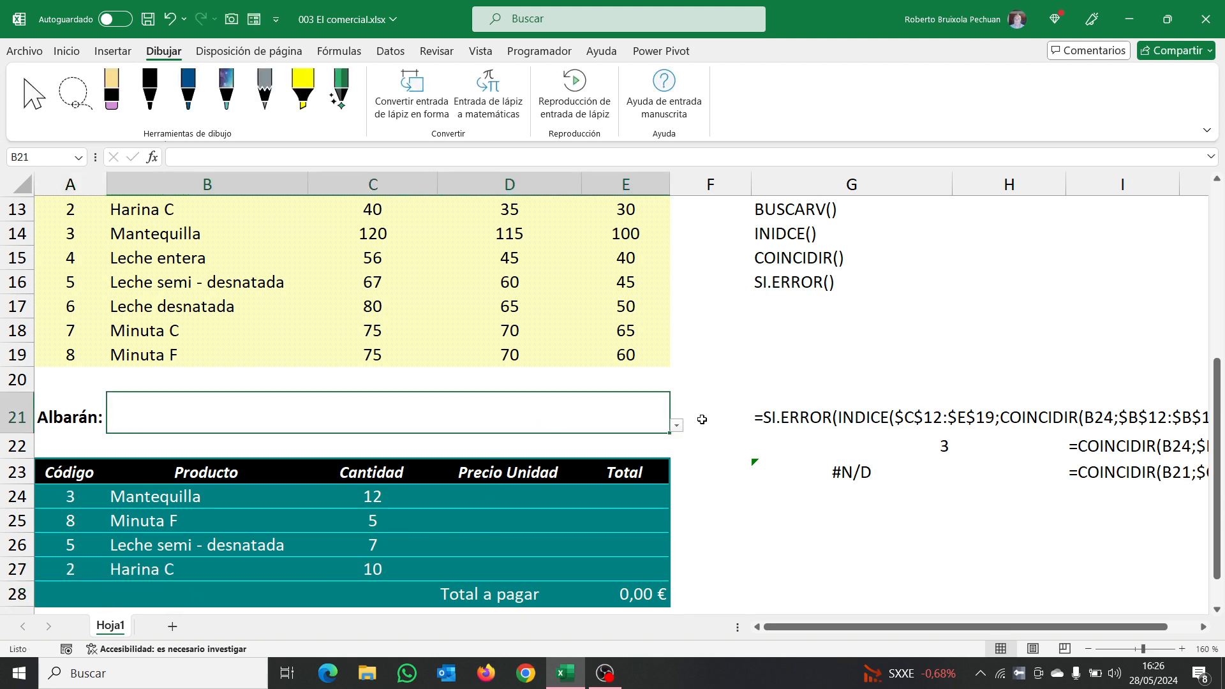
left_click(677, 426)
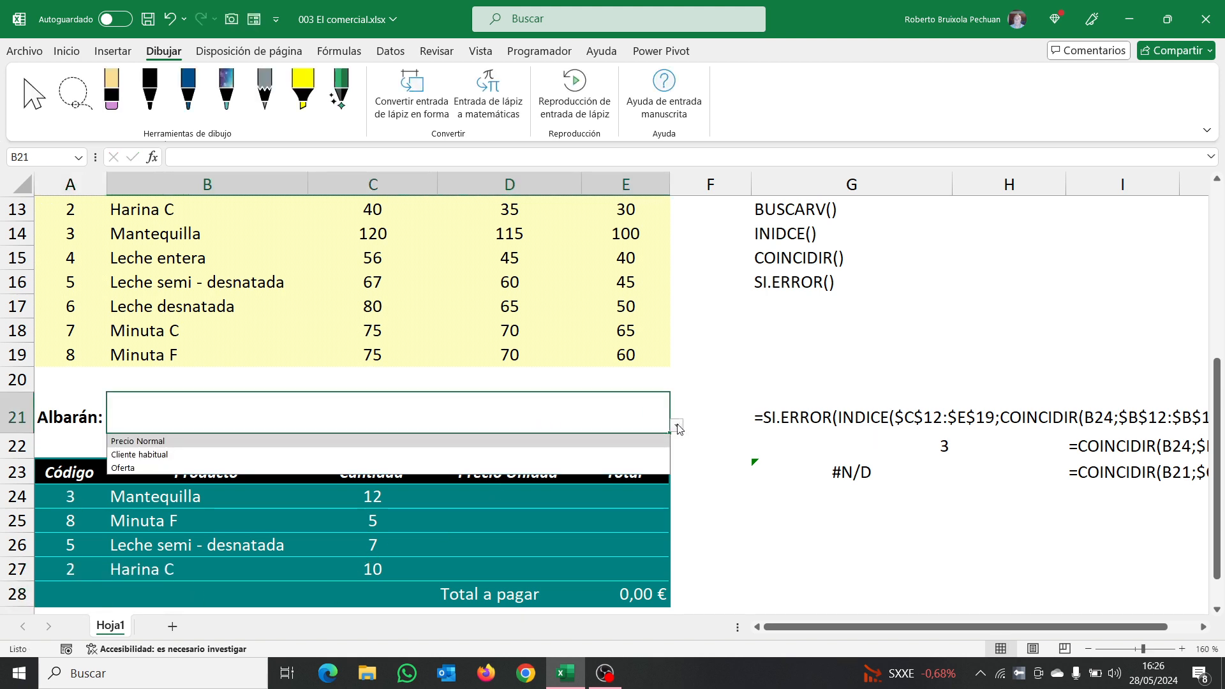
left_click(129, 454)
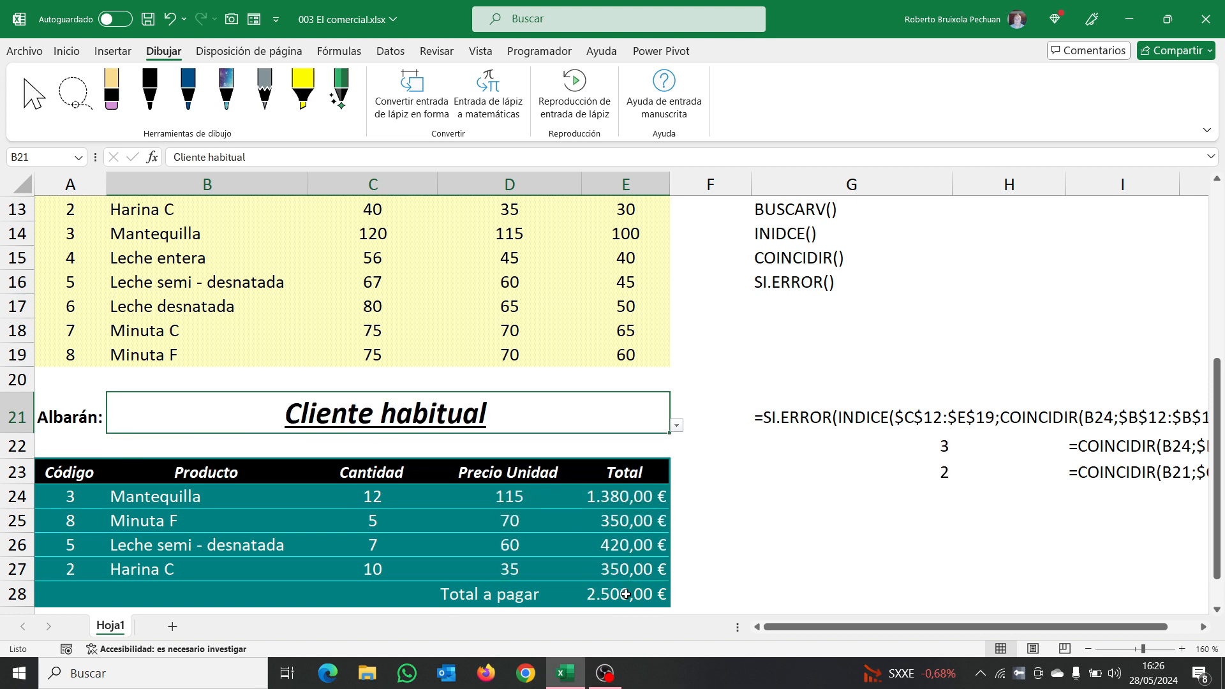
scroll(414, 451, "up", 1)
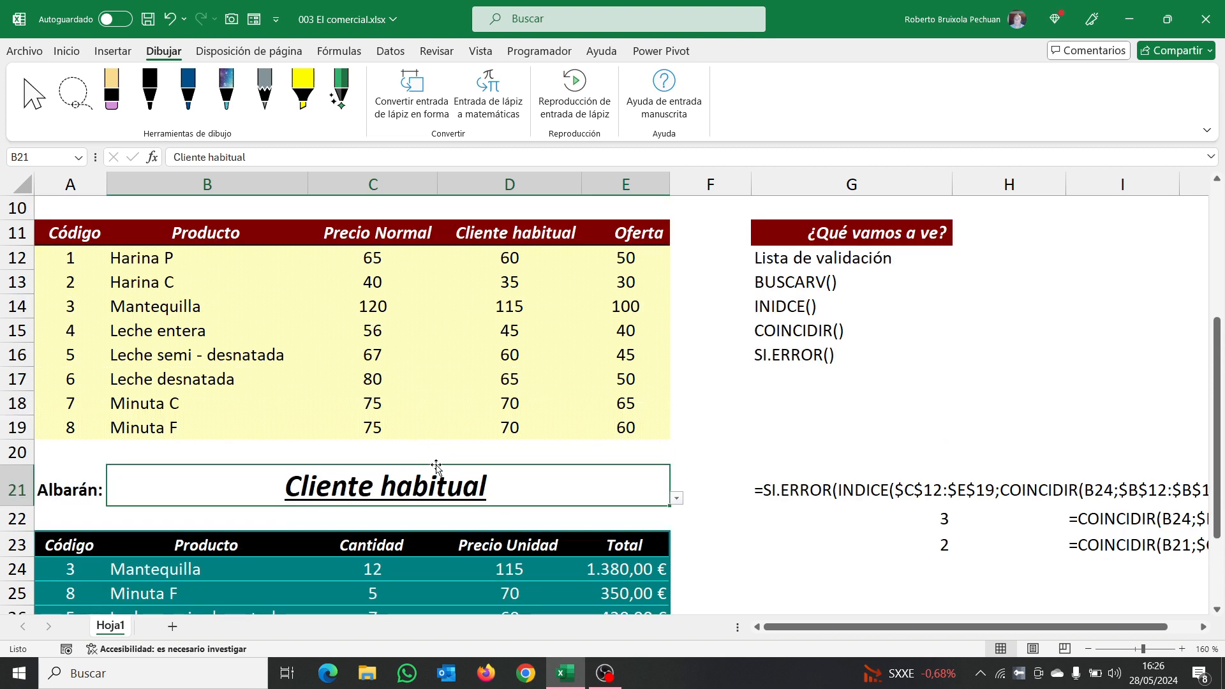
scroll(436, 468, "down", 2)
scroll(472, 488, "up", 2)
scroll(176, 547, "down", 2)
scroll(456, 534, "up", 1)
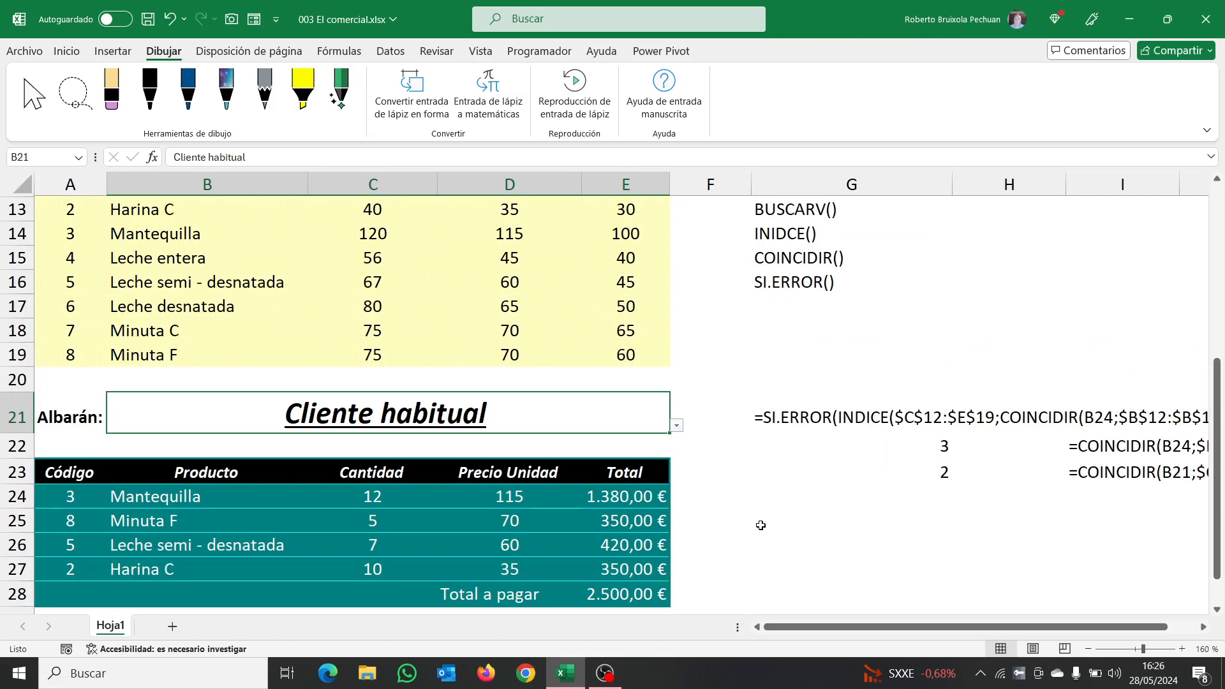
scroll(761, 525, "up", 1)
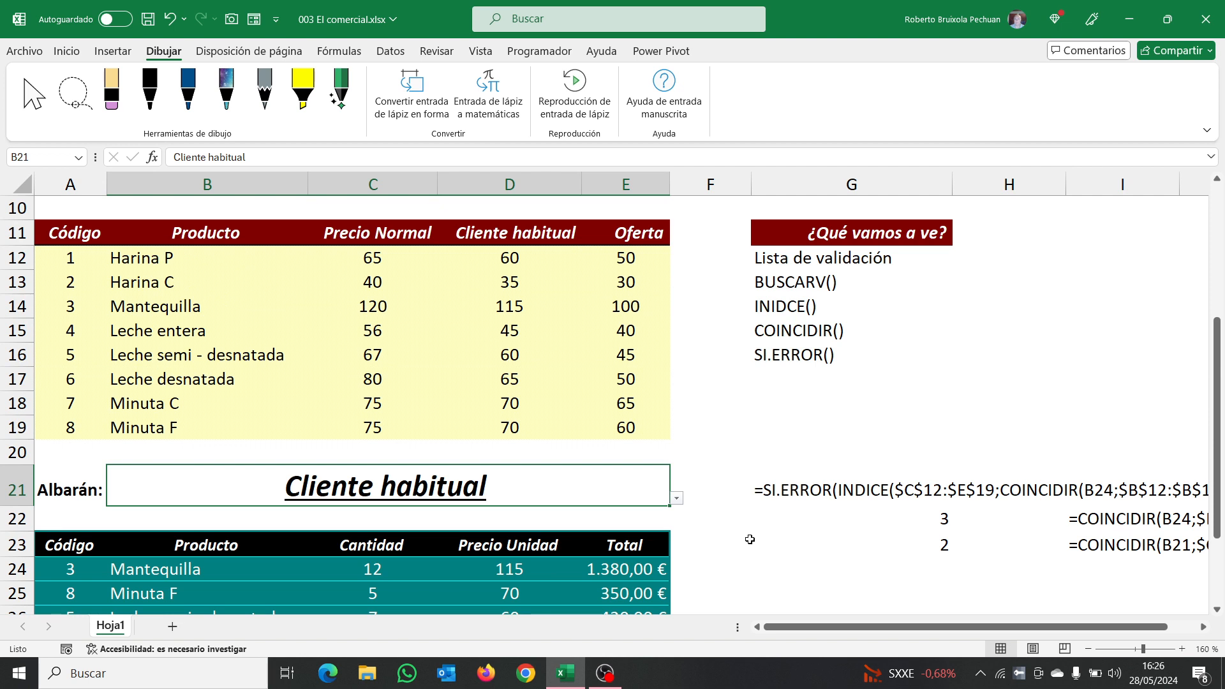